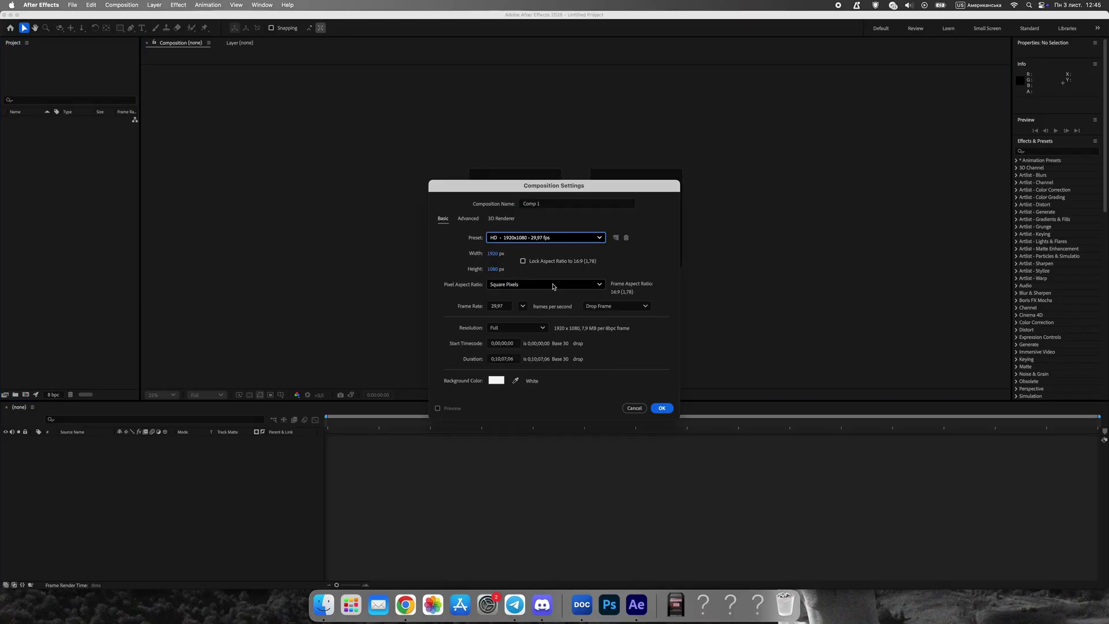
# - Create the HD 1920x1080 composition at 29,97 fps with a duration of 0;00;10;06
pyautogui.click(501, 361)
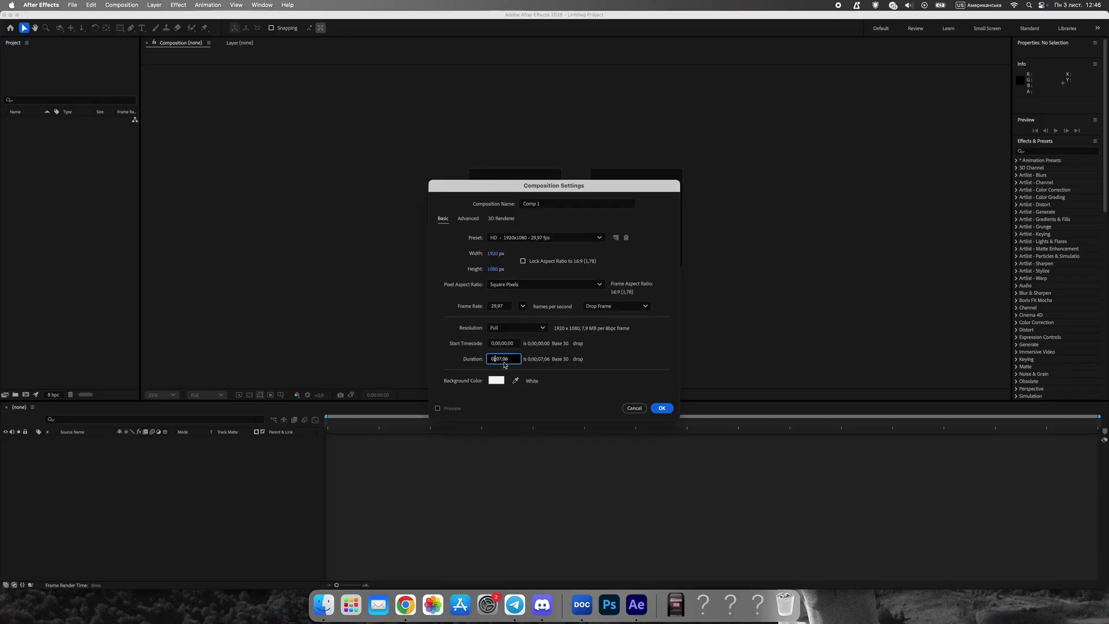
pyautogui.click(656, 410)
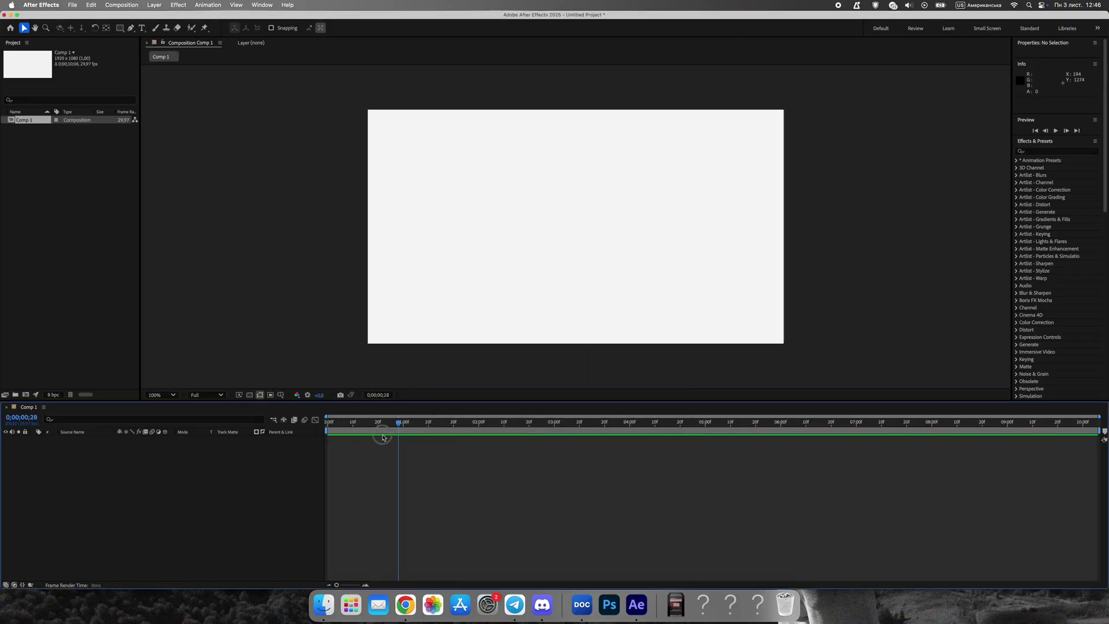
# - Add a white solid layer to the composition and apply the Generate category's Grid effect to it
pyautogui.rightClick(232, 469)
pyautogui.moveTo(248, 474)
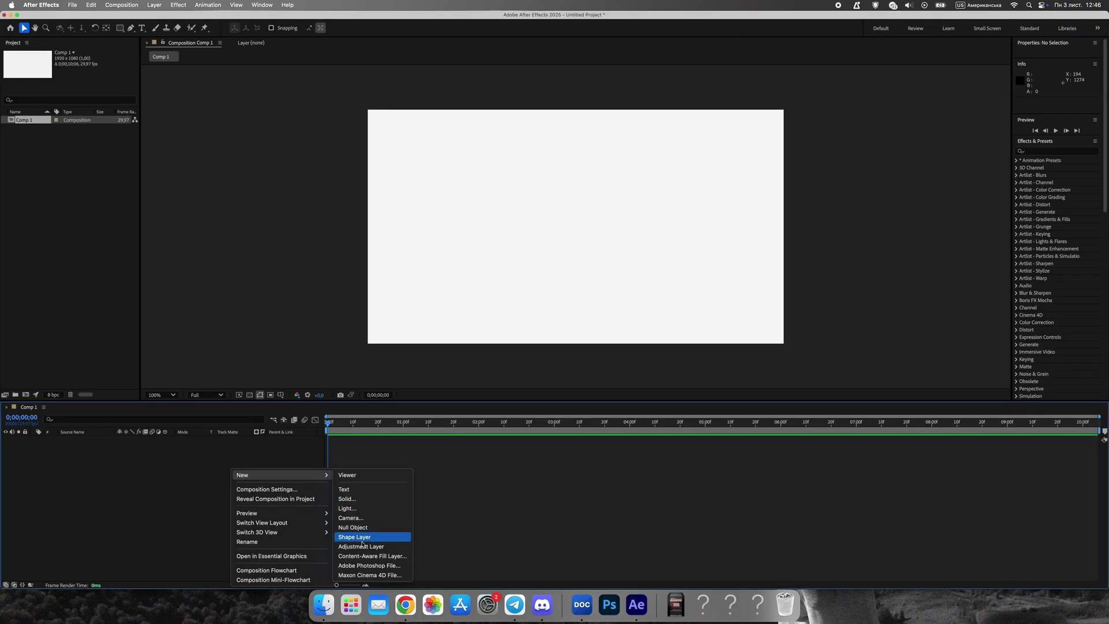
pyautogui.click(347, 499)
pyautogui.click(640, 389)
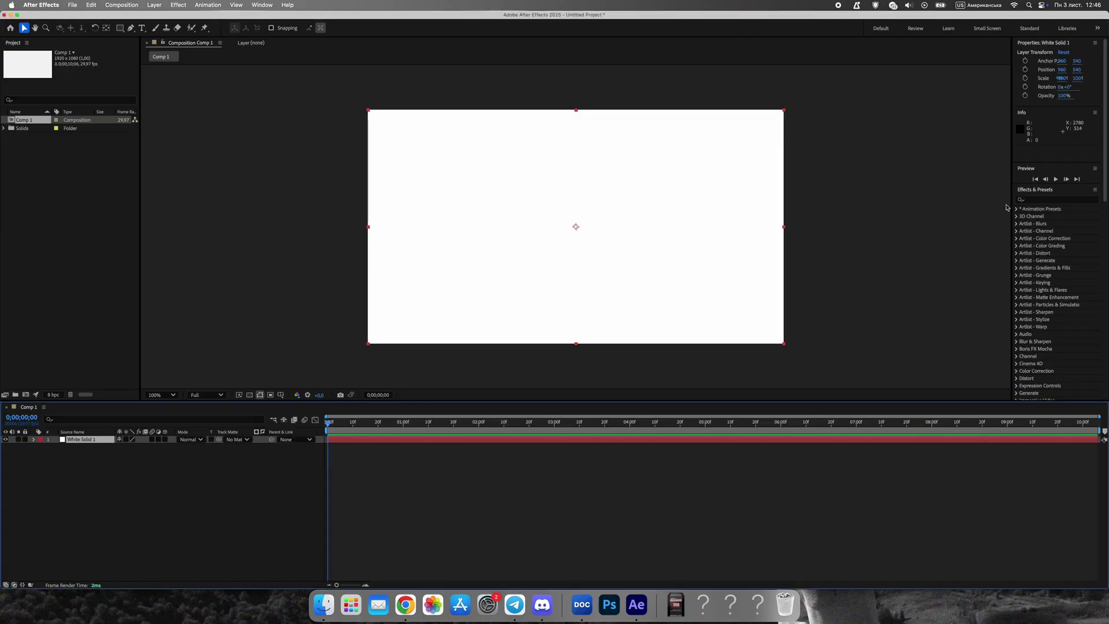
pyautogui.write('grid')
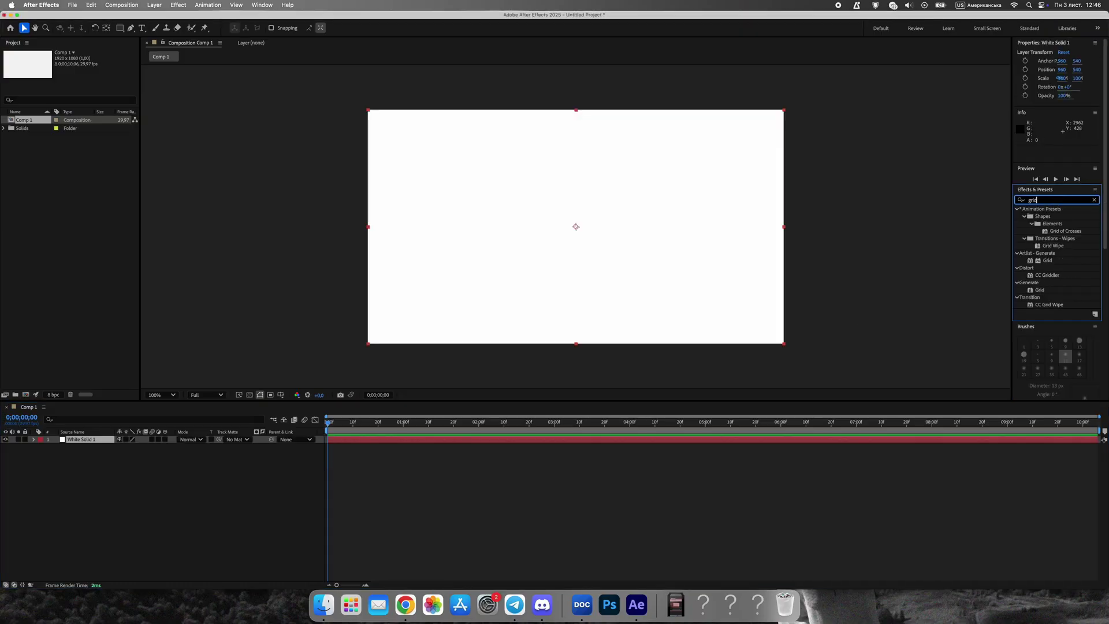
pyautogui.moveTo(1040, 289); pyautogui.dragTo(98, 441)
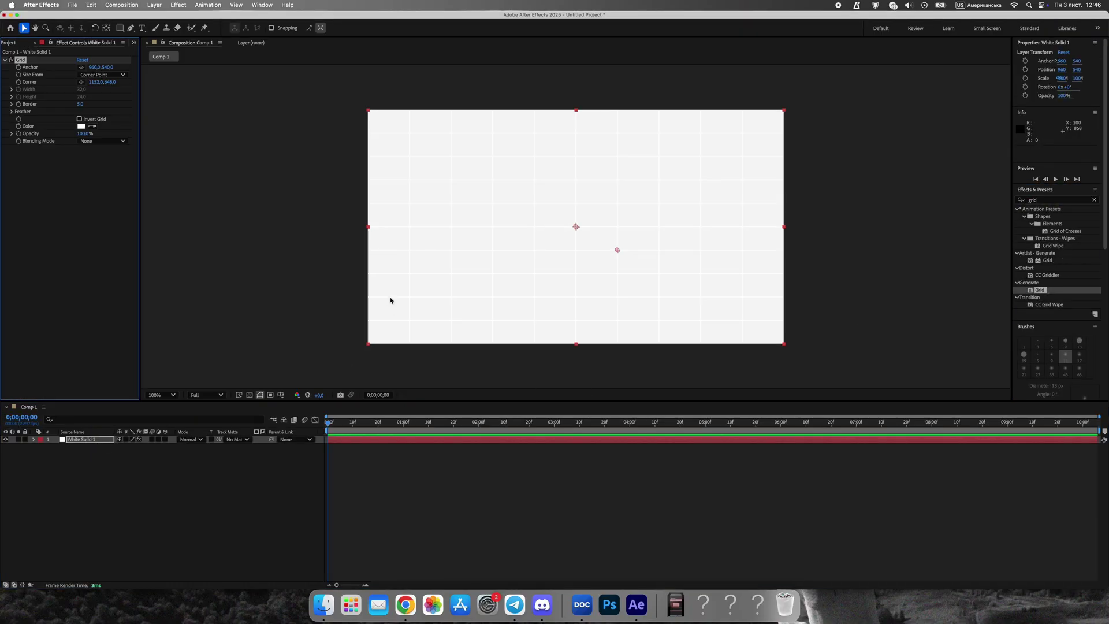
# - Size the grid by Width Slider with a width of 74,2, a border of 3,0 and black lines
pyautogui.click(103, 75)
pyautogui.click(101, 94)
pyautogui.click(82, 144)
pyautogui.click(485, 361)
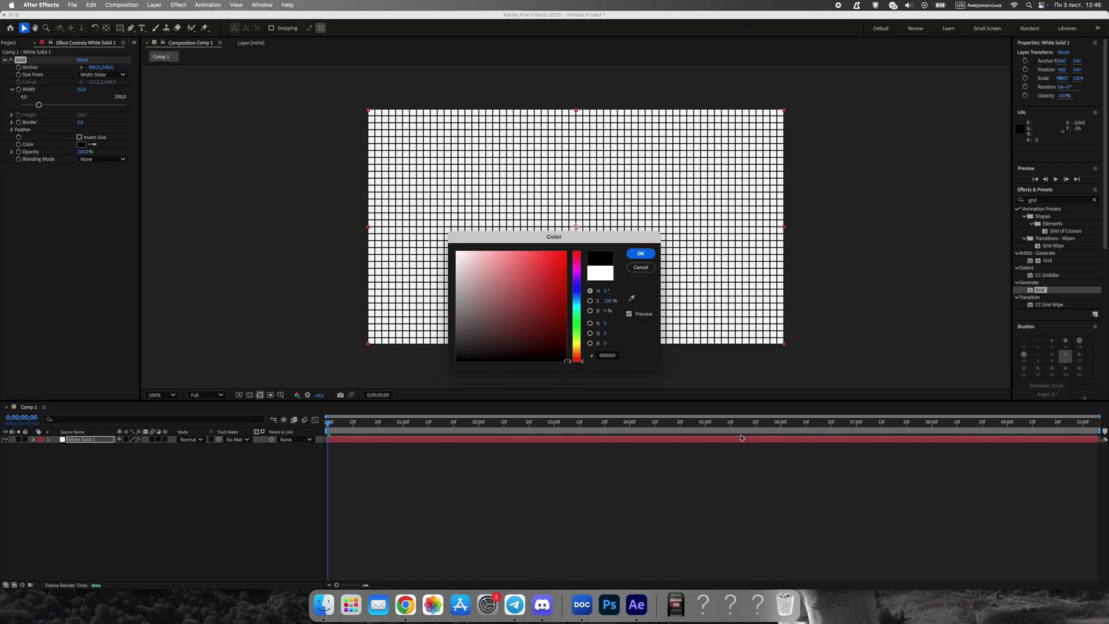
pyautogui.click(644, 253)
pyautogui.moveTo(49, 109); pyautogui.dragTo(78, 124)
# - Apply the Roughen Edges effect to the grid solid with Border 0,60 and Scale 21,0
pyautogui.click(1094, 200)
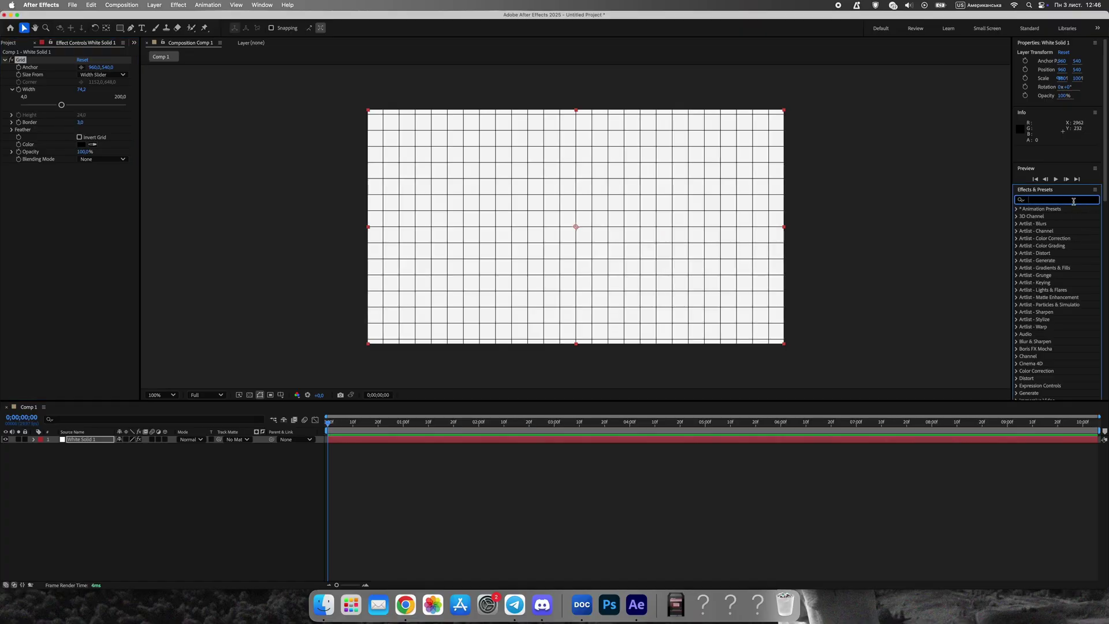
pyautogui.write('roghe')
pyautogui.press('BackSpace')
pyautogui.press('BackSpace')
pyautogui.press('BackSpace')
pyautogui.write('u')
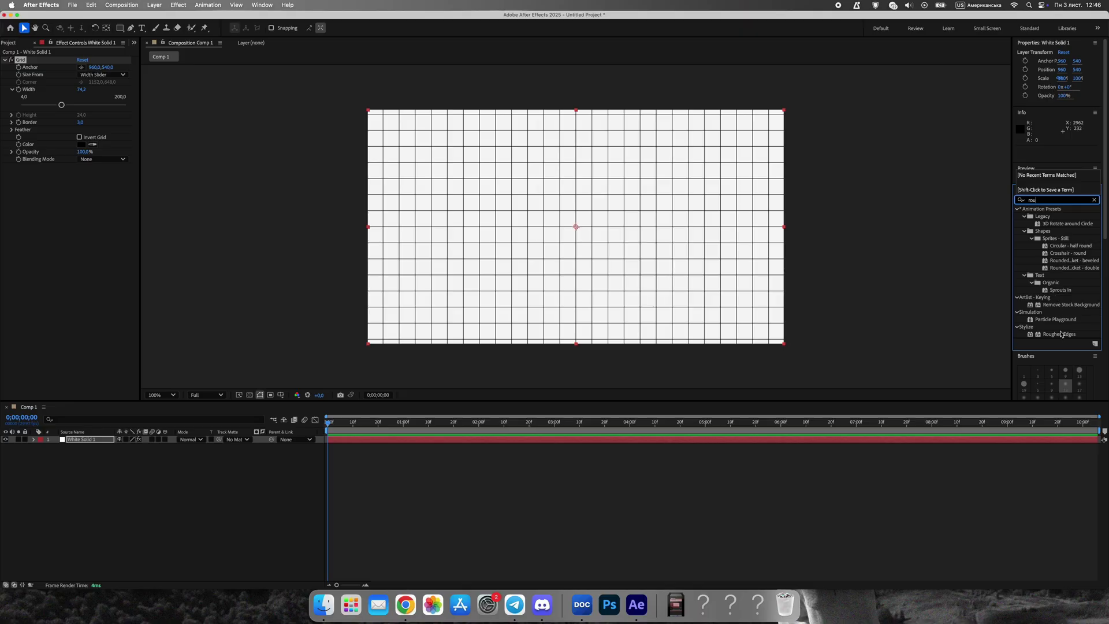
pyautogui.moveTo(1061, 334); pyautogui.dragTo(57, 225)
pyautogui.scroll(1, 532, 232)
pyautogui.click(4, 60)
pyautogui.scroll(-1, 510, 244)
pyautogui.click(891, 221)
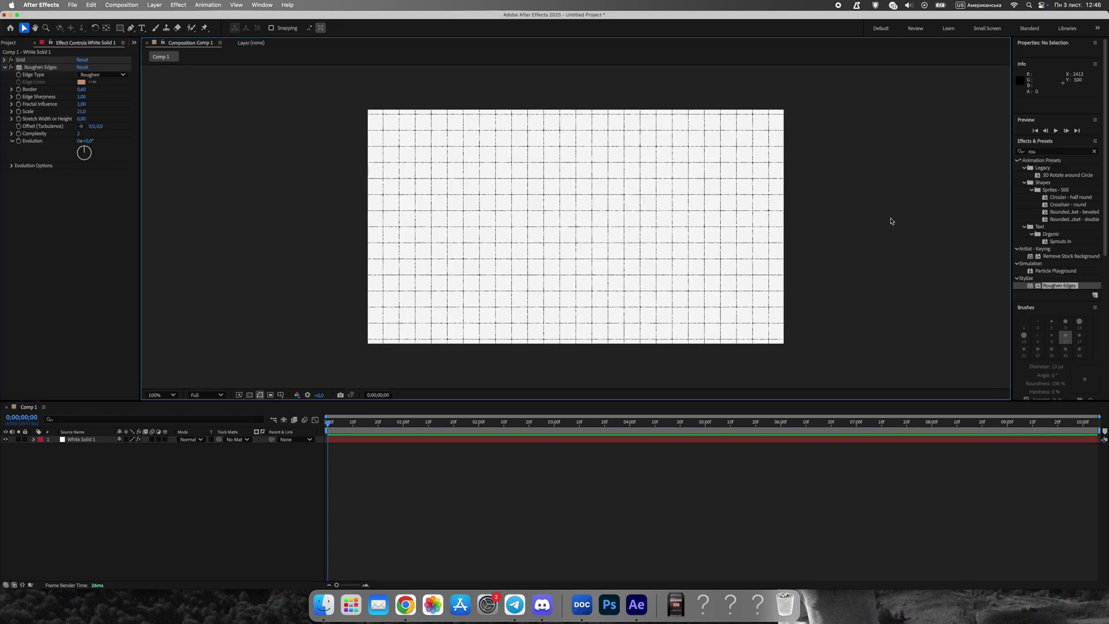
# - Lower the grid solid's opacity to 26%
pyautogui.click(33, 440)
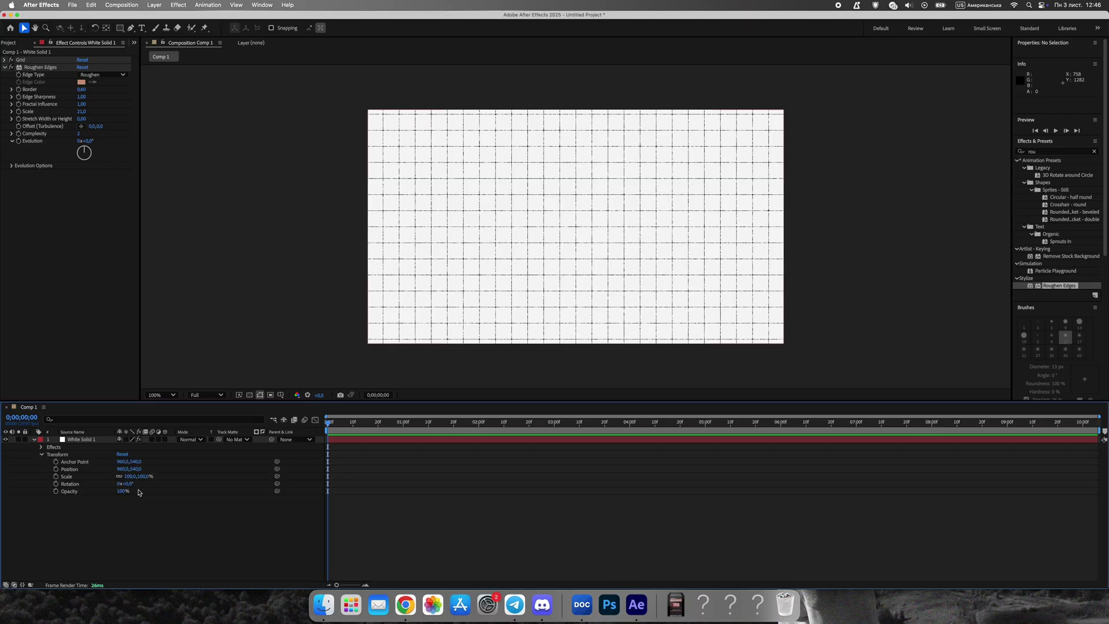
pyautogui.moveTo(116, 491); pyautogui.dragTo(95, 495)
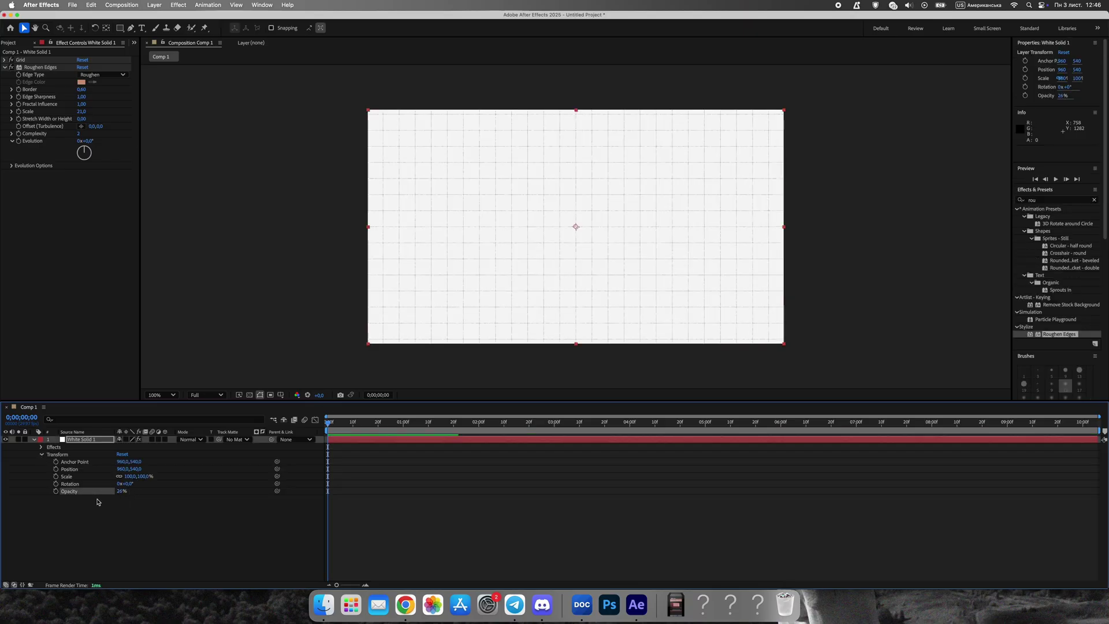
pyautogui.click(844, 245)
pyautogui.click(5, 67)
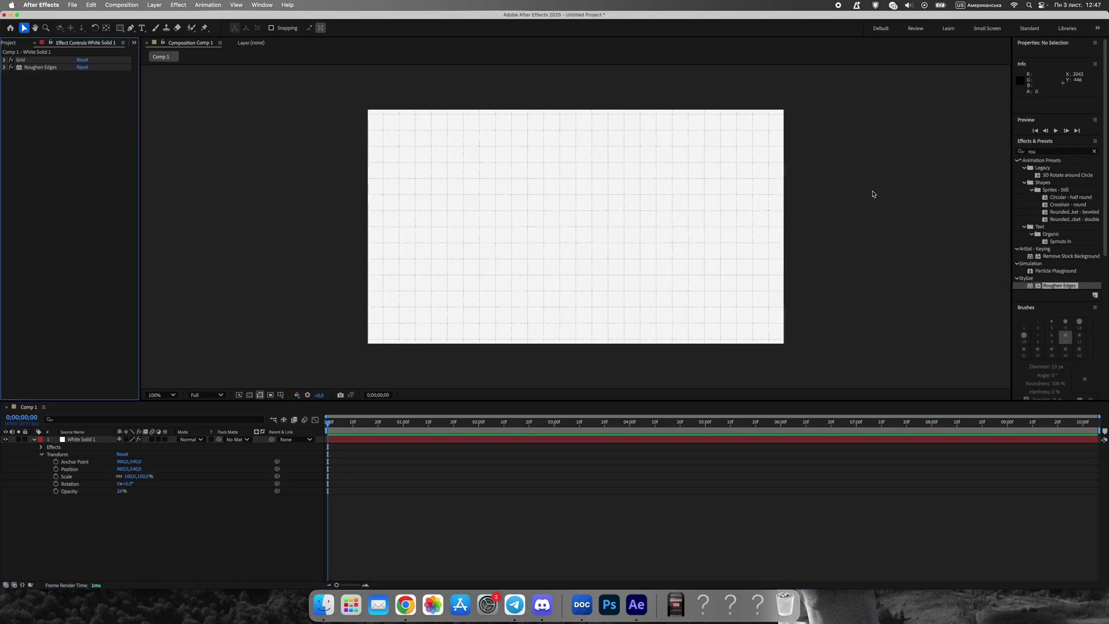
pyautogui.press('.')
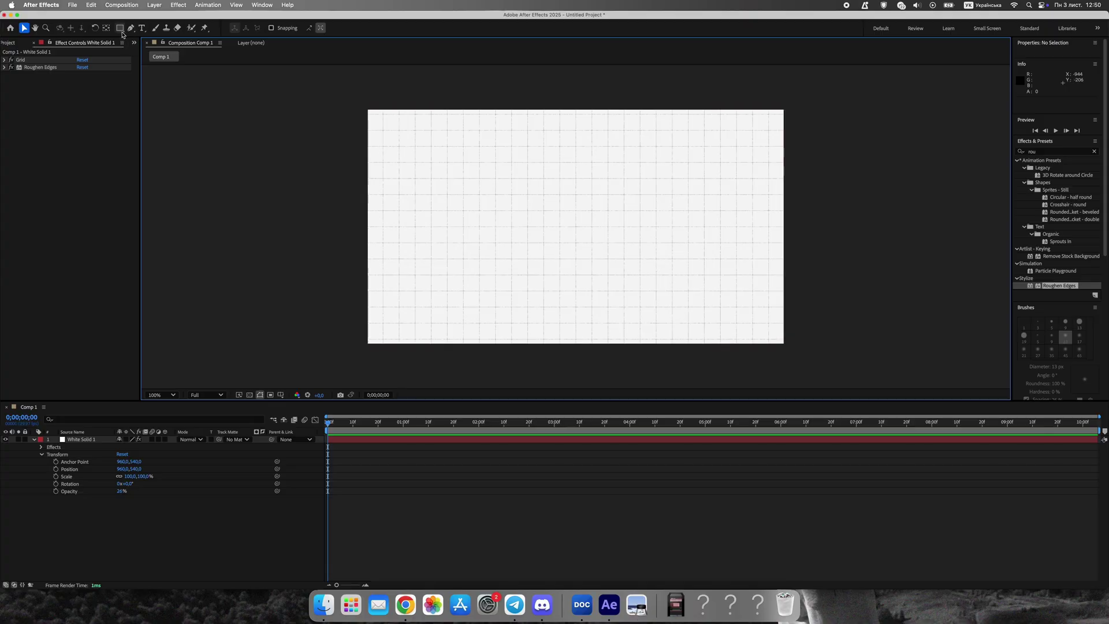
# - Draw a circle 48 px in diameter on a grid intersection in the composition's lower left area
pyautogui.click(120, 28)
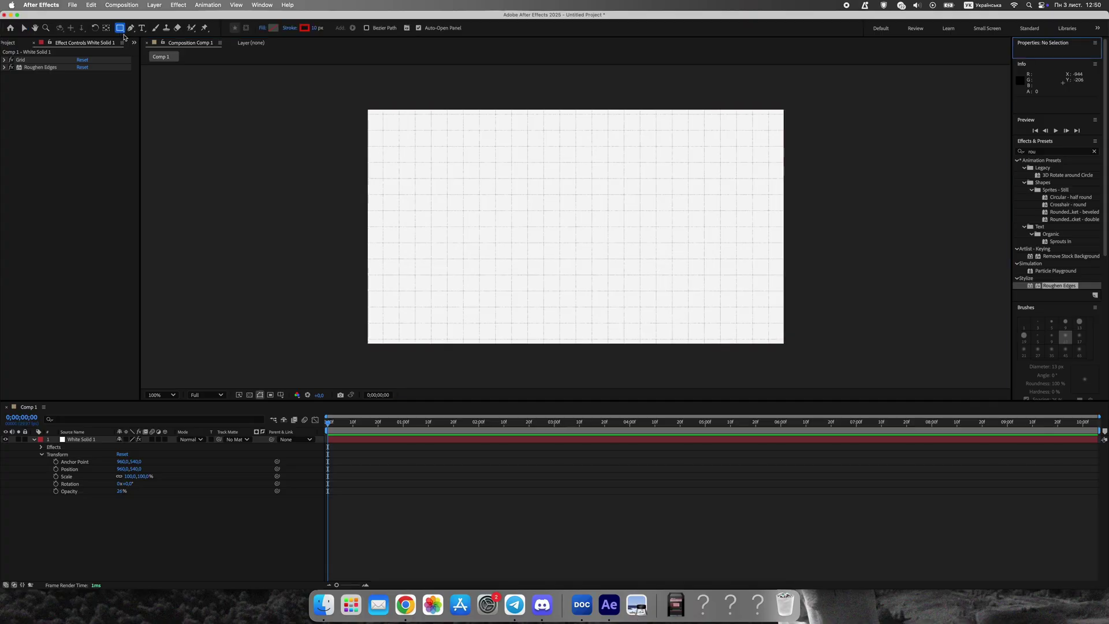
pyautogui.click(435, 264)
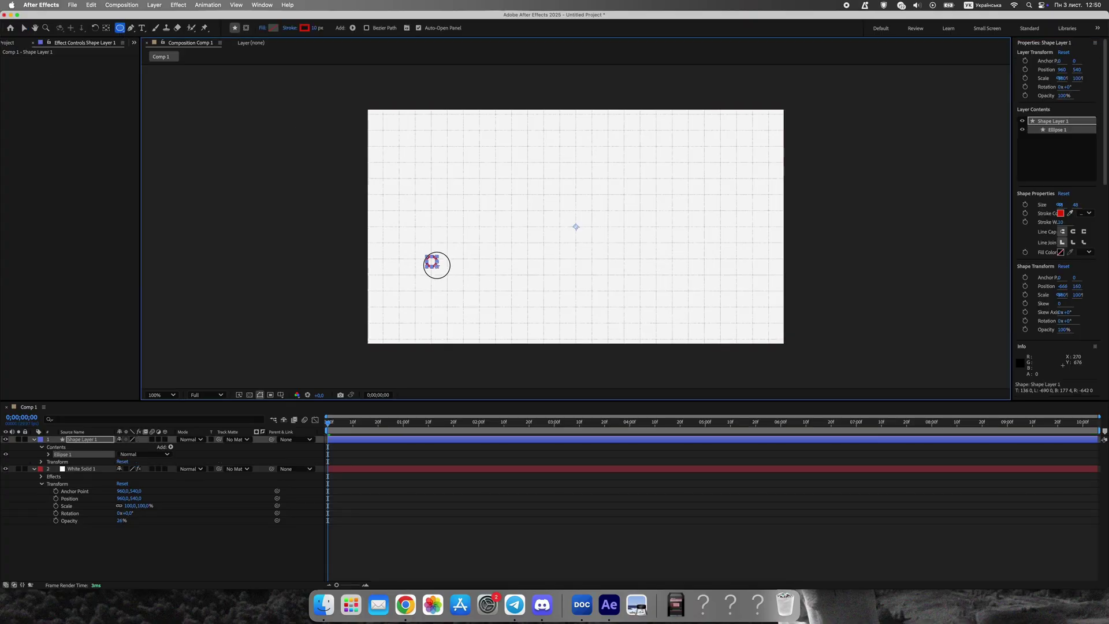
pyautogui.press('.')
pyautogui.press('space')
pyautogui.moveTo(336, 309); pyautogui.dragTo(536, 207)
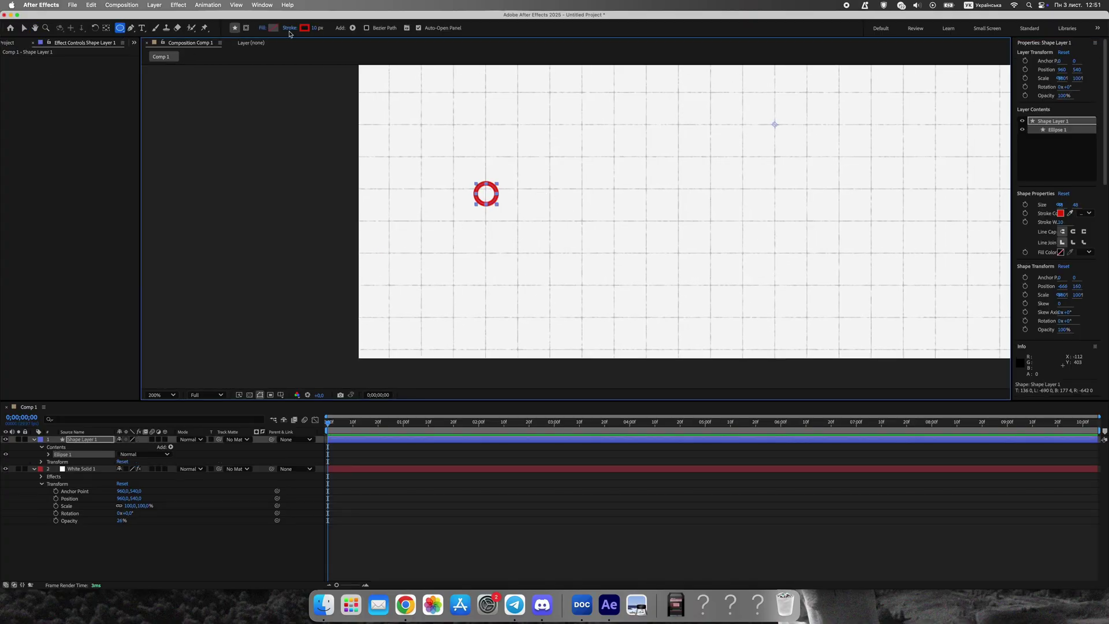
# - Give the circle a solid black fill and set its stroke width to 0 px
pyautogui.click(273, 28)
pyautogui.click(641, 252)
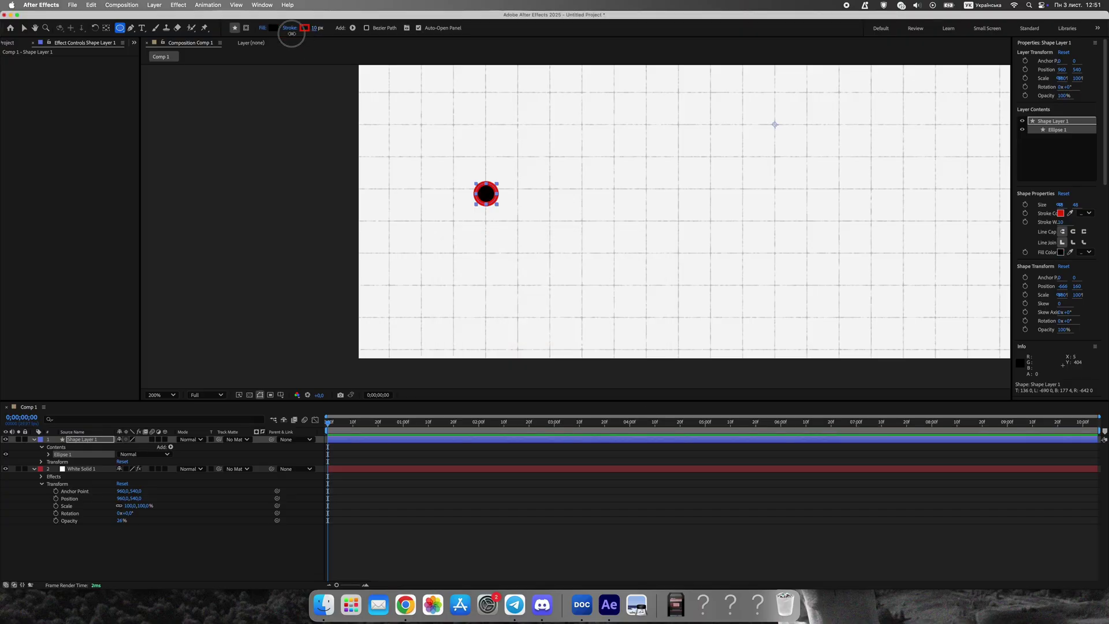
pyautogui.moveTo(292, 33); pyautogui.dragTo(286, 34)
pyautogui.press(',')
pyautogui.press('space')
pyautogui.moveTo(747, 179)
pyautogui.mouseDown()
pyautogui.moveTo(630, 241)
pyautogui.moveTo(641, 228)
pyautogui.mouseUp()
pyautogui.press('.')
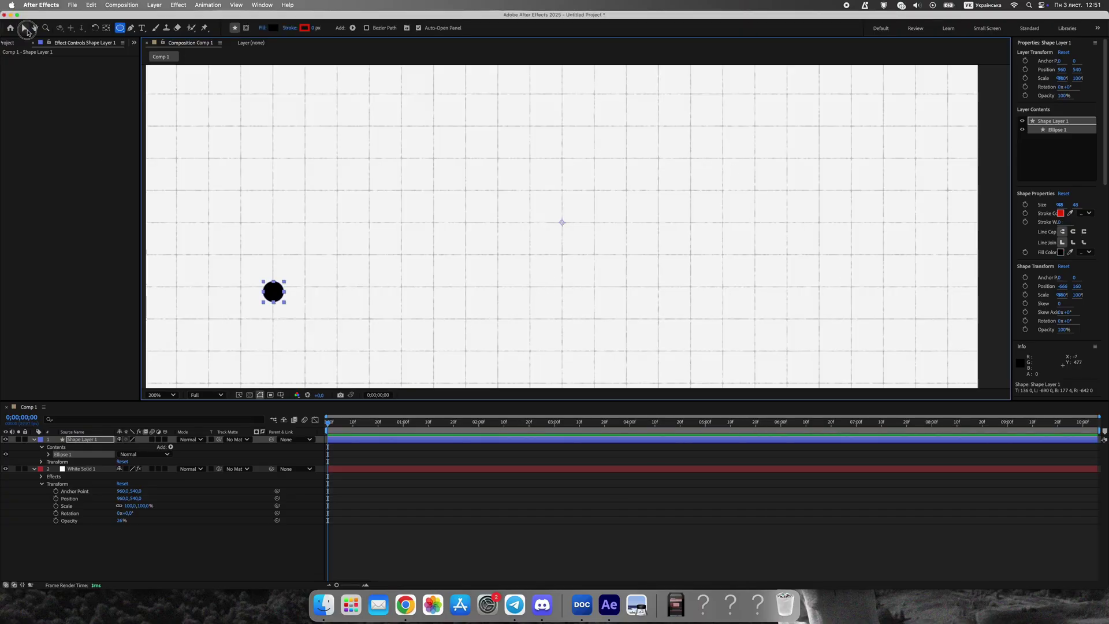
# - Duplicate the circle twice, placing evenly spaced copies at the middle and right of the same horizontal grid line
pyautogui.click(27, 30)
pyautogui.press(',')
pyautogui.moveTo(425, 259); pyautogui.dragTo(500, 261)
pyautogui.press('super+d')
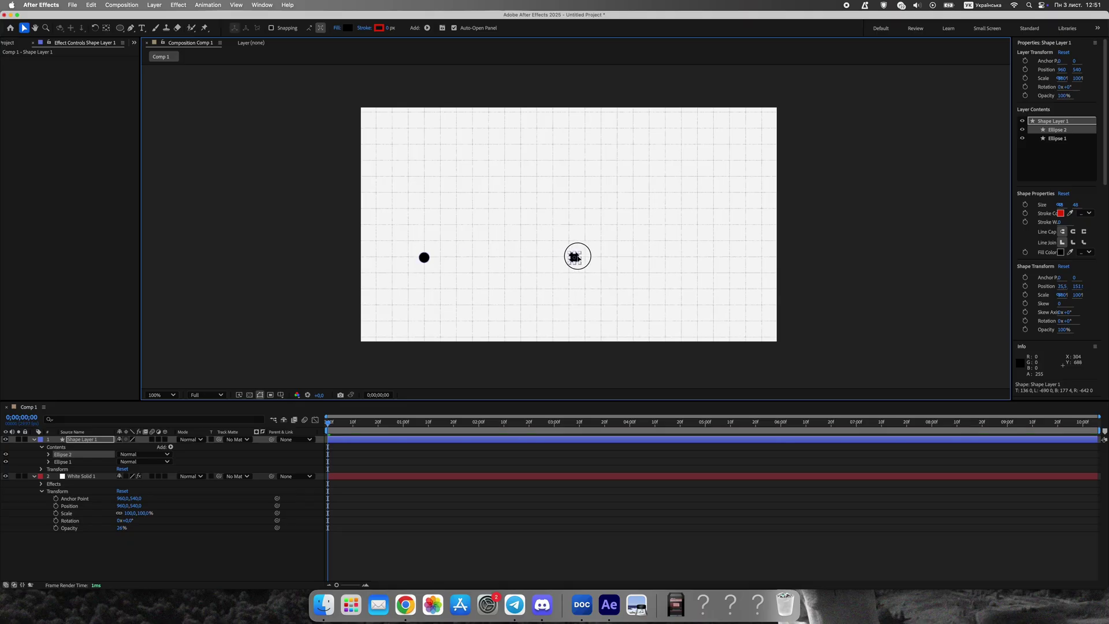
pyautogui.moveTo(569, 257); pyautogui.dragTo(713, 257)
pyautogui.press('super+d')
# - Draw a straight horizontal Pen path on a new shape layer from the left circle to the right circle
pyautogui.click(820, 243)
pyautogui.press('g')
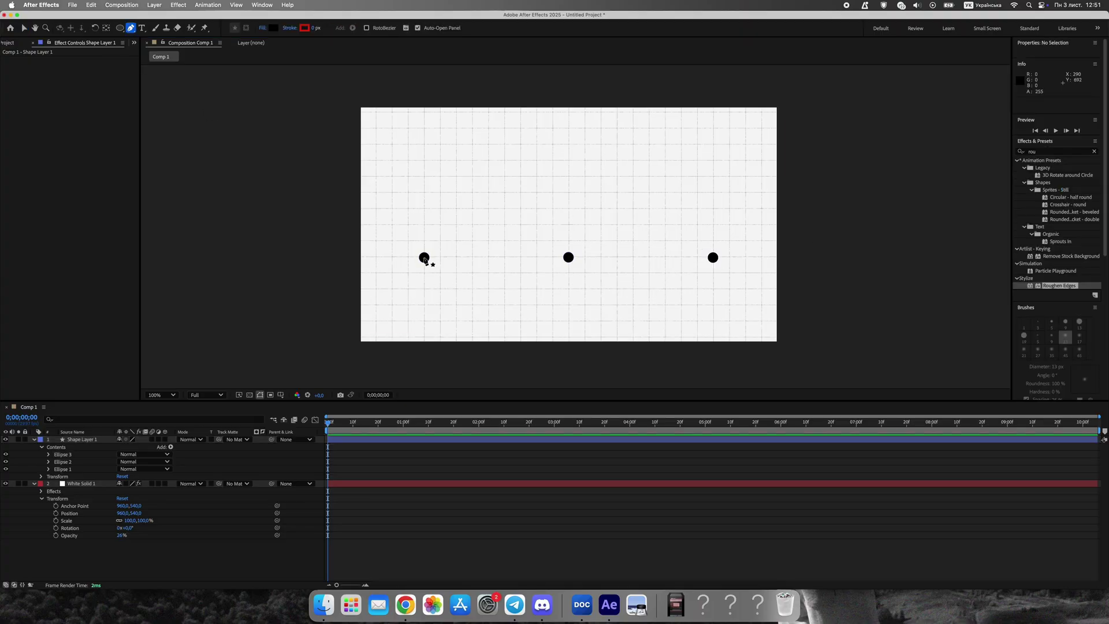
pyautogui.click(424, 258)
pyautogui.click(713, 257)
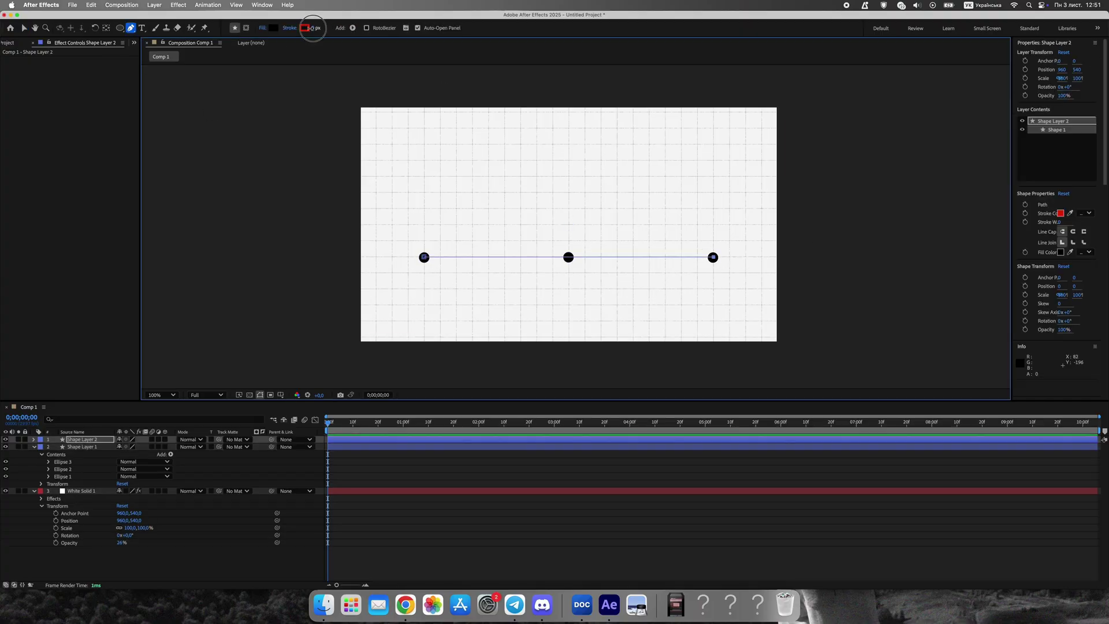
# - Set the connecting line's stroke width to 8 px and its stroke color to black (000000)
pyautogui.moveTo(312, 27); pyautogui.dragTo(318, 27)
pyautogui.click(304, 28)
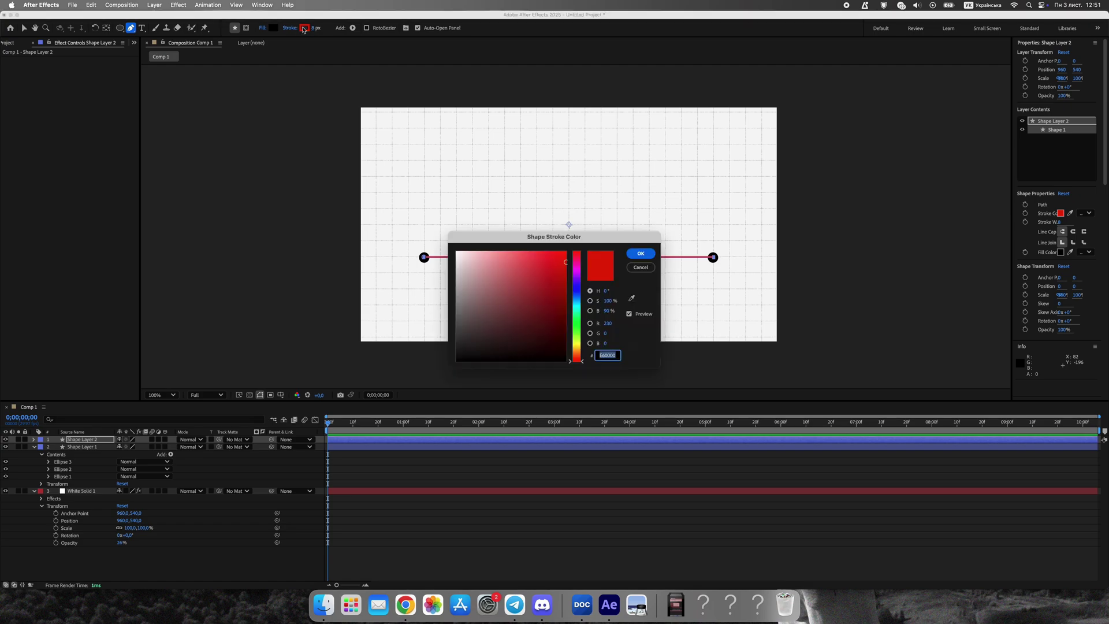
pyautogui.moveTo(512, 282); pyautogui.dragTo(688, 444)
pyautogui.moveTo(624, 242); pyautogui.dragTo(637, 361)
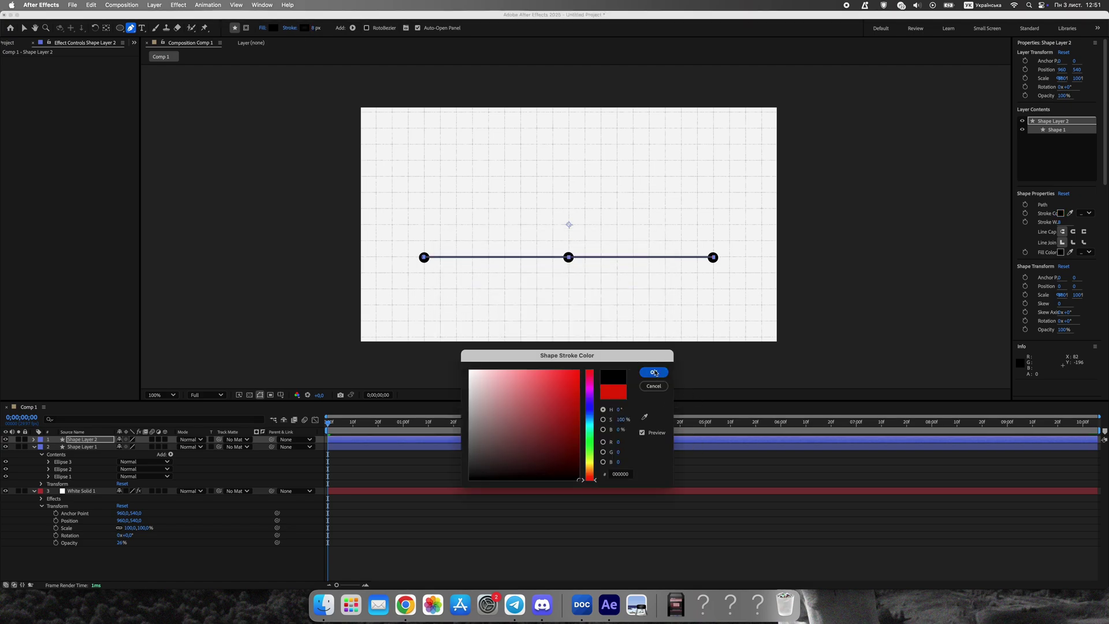
pyautogui.click(655, 373)
pyautogui.click(24, 29)
pyautogui.click(414, 268)
pyautogui.click(829, 296)
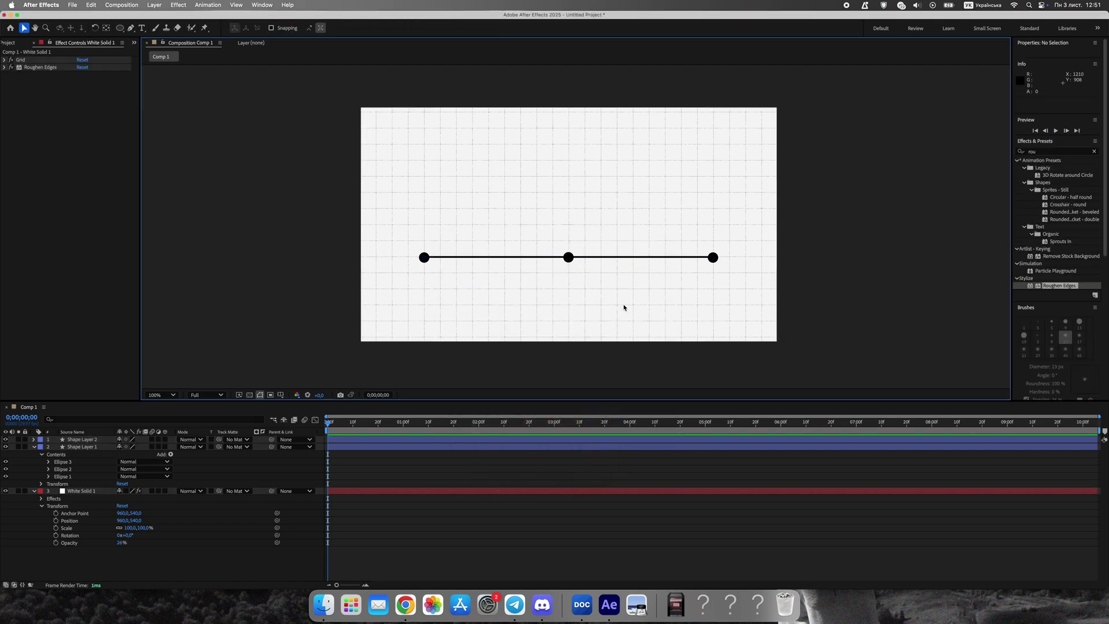
pyautogui.click(425, 258)
pyautogui.click(747, 310)
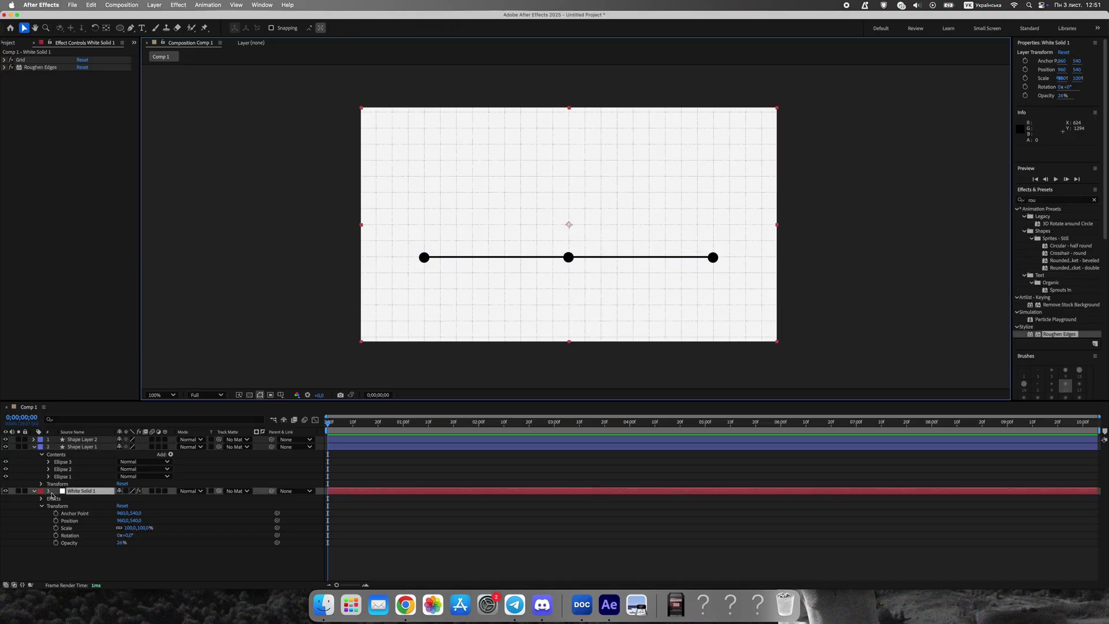
pyautogui.click(34, 448)
pyautogui.click(35, 455)
pyautogui.click(78, 499)
pyautogui.moveTo(350, 426); pyautogui.dragTo(651, 436)
pyautogui.click(34, 446)
pyautogui.click(61, 461)
pyautogui.click(49, 462)
pyautogui.click(30, 448)
# - Set the current time to 0;00;04;00 and add Trim Paths to the connecting line's shape layer
pyautogui.click(34, 440)
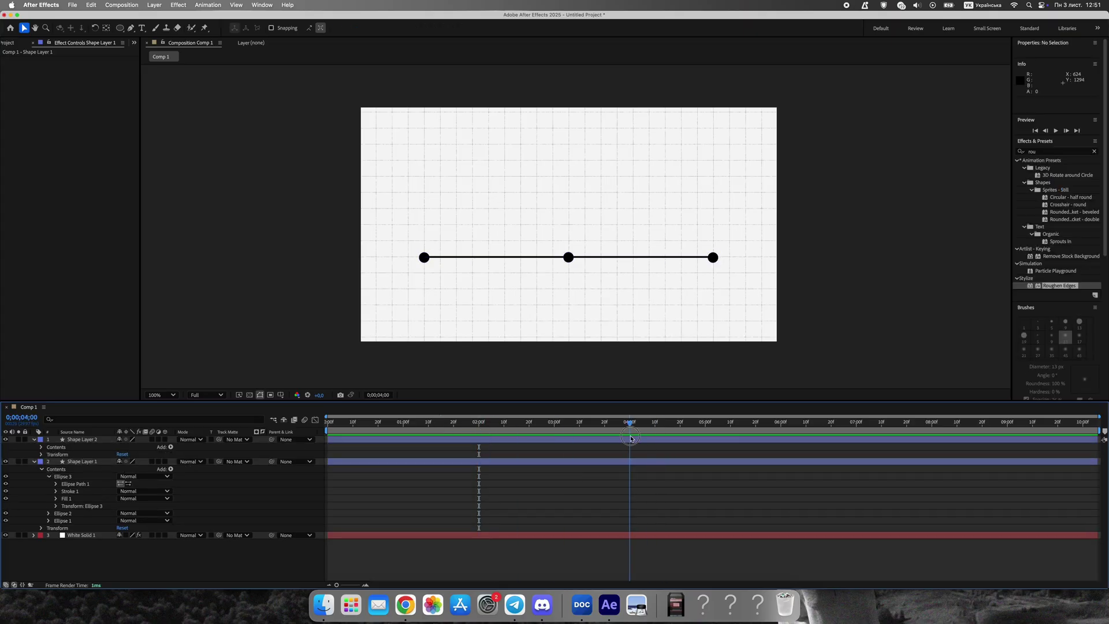
pyautogui.click(630, 438)
pyautogui.click(170, 447)
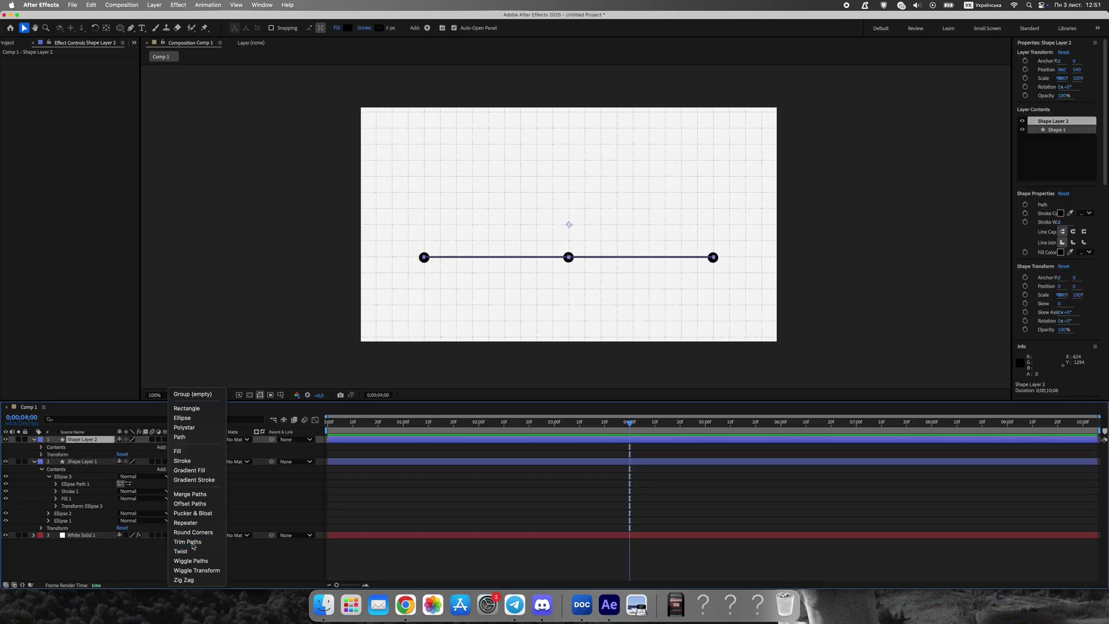
pyautogui.click(187, 541)
# - Keyframe the Trim Paths End at 100% at 0;00;04;00 and at 0% at the composition's start
pyautogui.click(48, 462)
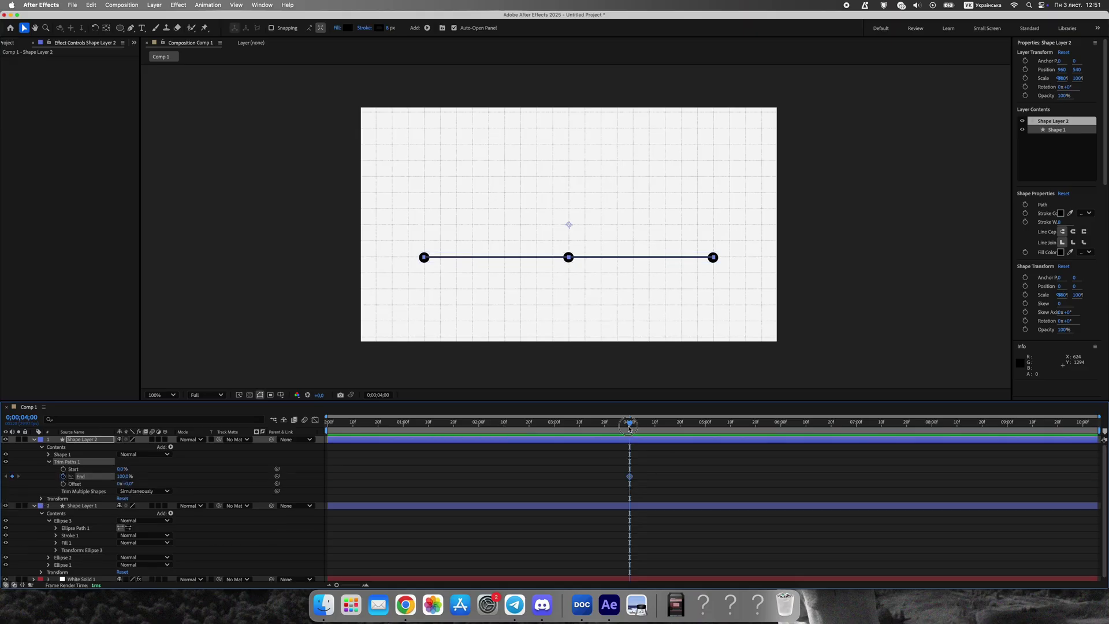
pyautogui.press('Home')
pyautogui.press('Return')
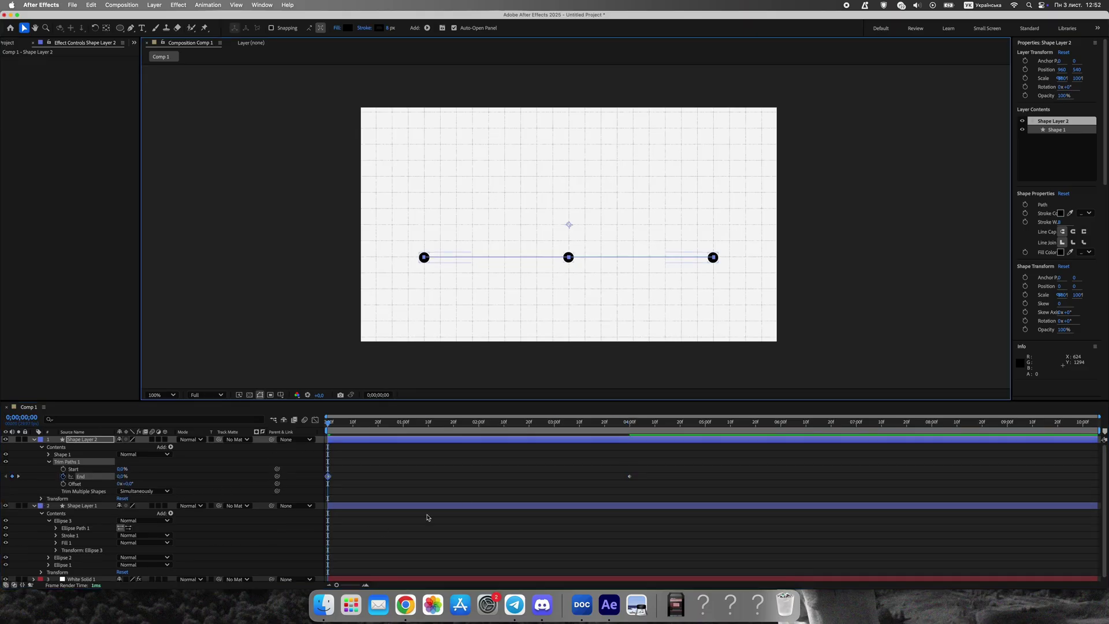
# - Ease the Trim Paths End keyframes, shaping the speed graph so the line starts fast and gradually slows to a stop
pyautogui.press('space')
pyautogui.press('space')
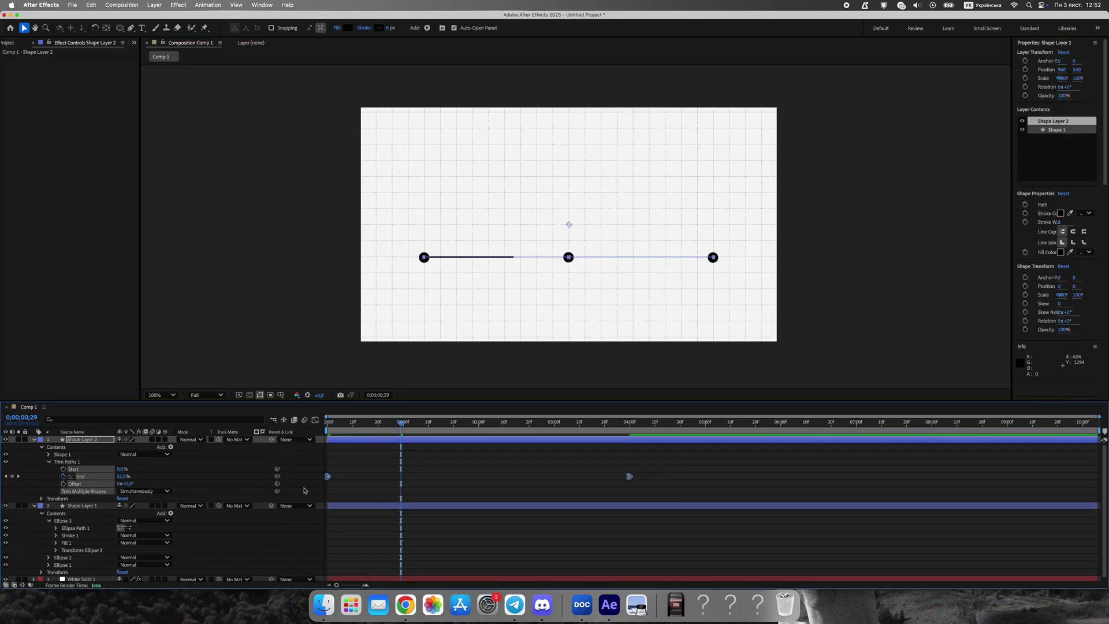
pyautogui.click(316, 420)
pyautogui.moveTo(650, 566); pyautogui.dragTo(588, 519)
pyautogui.moveTo(529, 559); pyautogui.dragTo(569, 559)
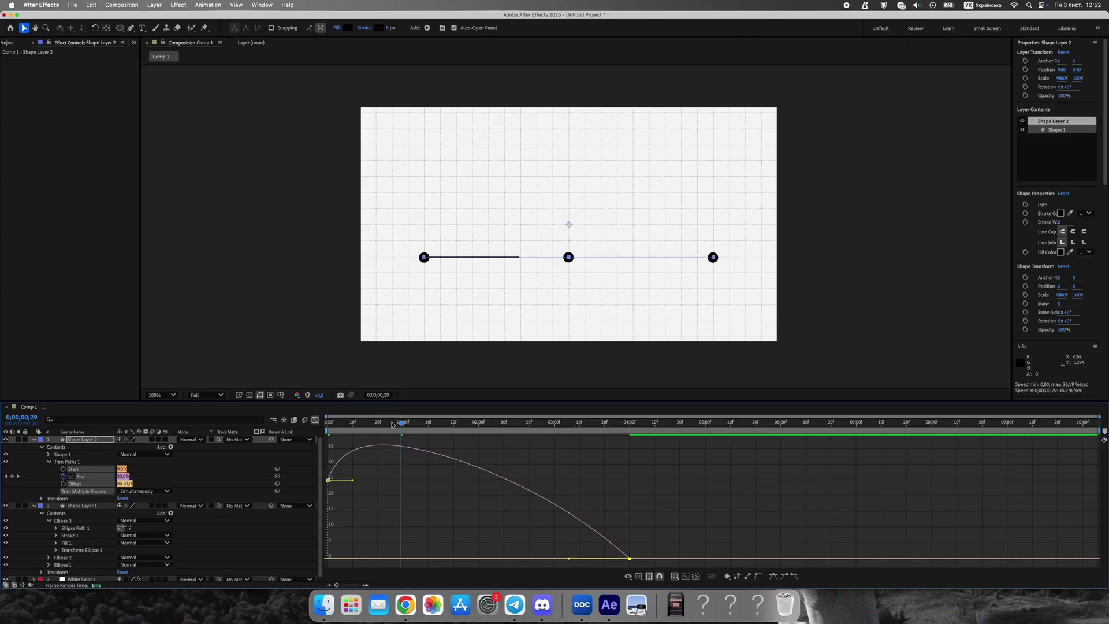
# - Preview the line's drawing animation from the start with the layers collapsed, and return from the graph editor to the layer view
pyautogui.moveTo(393, 424); pyautogui.dragTo(326, 424)
pyautogui.click(34, 506)
pyautogui.click(34, 440)
pyautogui.press('space')
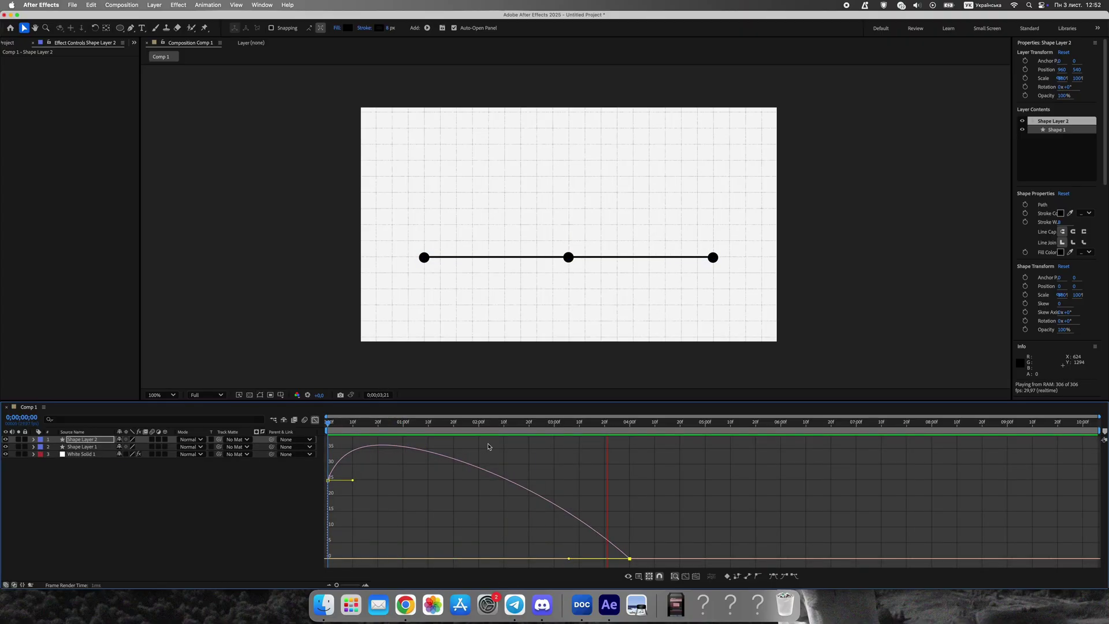
pyautogui.press('space')
pyautogui.click(316, 420)
pyautogui.click(565, 494)
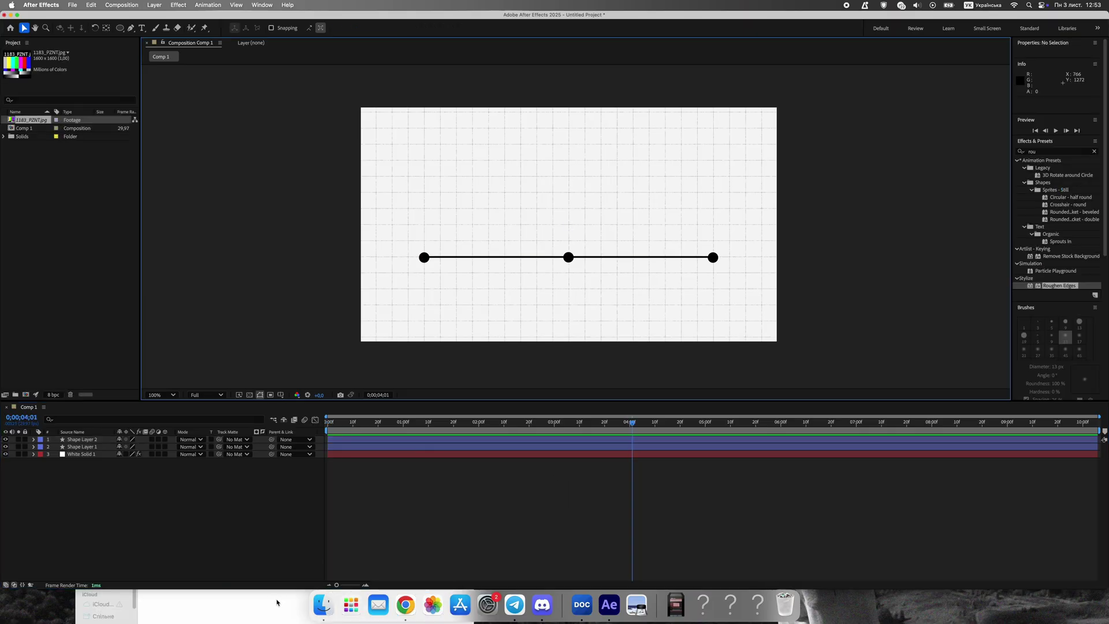
# - Import the three PNG images from the Tutorial timline folder and place them as layers in Comp 1
pyautogui.click(277, 602)
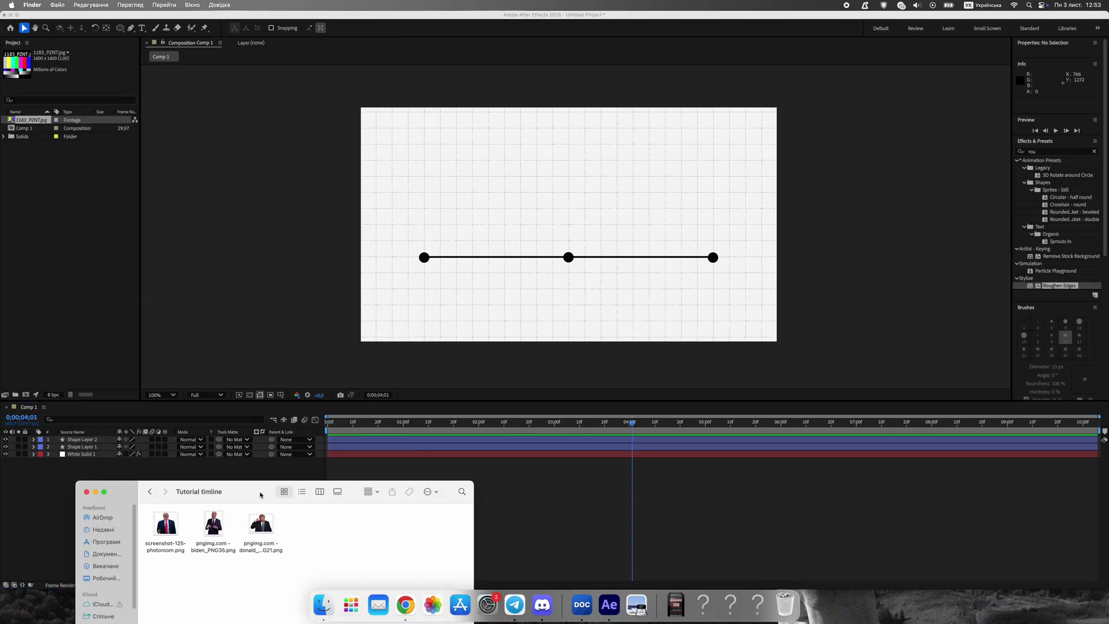
pyautogui.moveTo(260, 494); pyautogui.dragTo(577, 222)
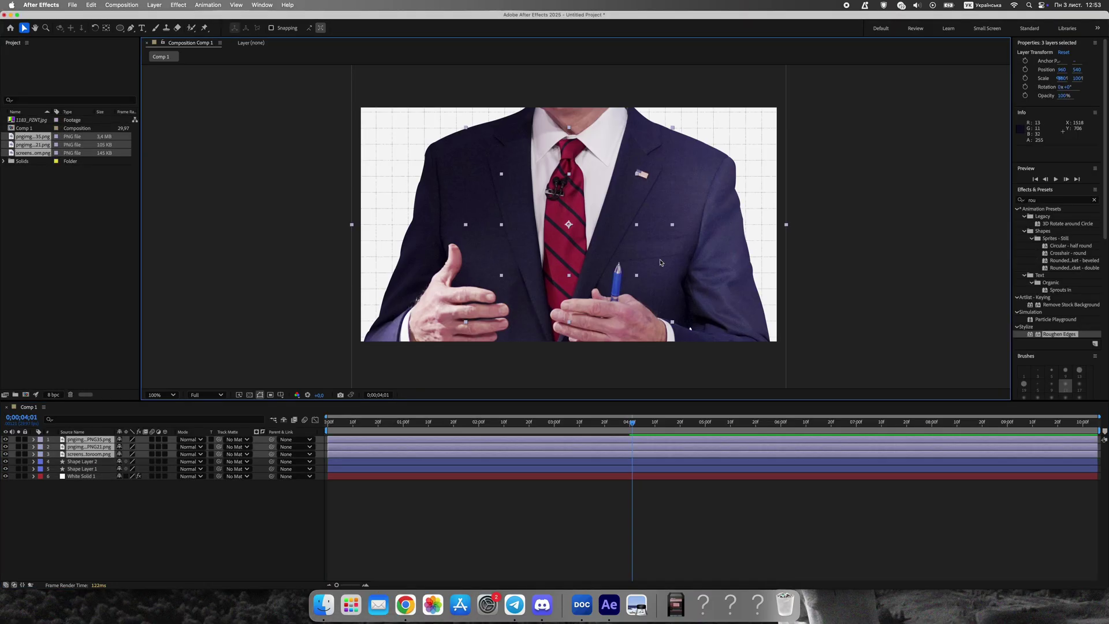
pyautogui.scroll(-1, 660, 262)
# - Scale the Biden image down to about 18.6% and move it above the line's right end
pyautogui.click(717, 123)
pyautogui.click(666, 109)
pyautogui.click(682, 78)
pyautogui.click(661, 107)
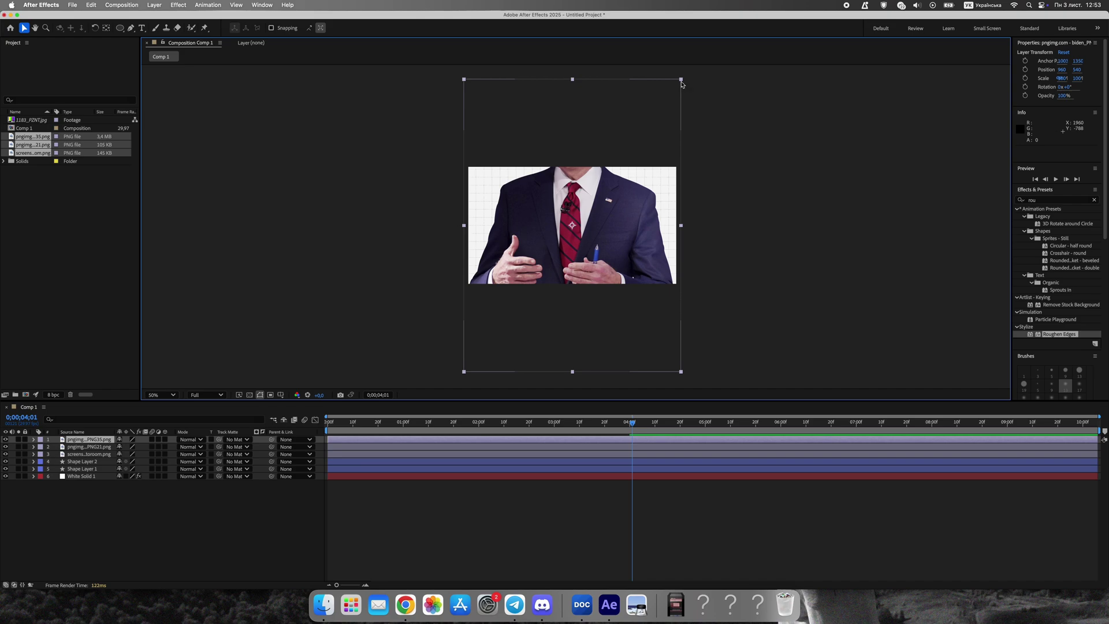
pyautogui.moveTo(682, 84); pyautogui.dragTo(644, 209)
pyautogui.click(642, 235)
# - Scale the red-tie Trump image to about 50% and the saluting Trump image to about 87%, and separate them
pyautogui.click(571, 260)
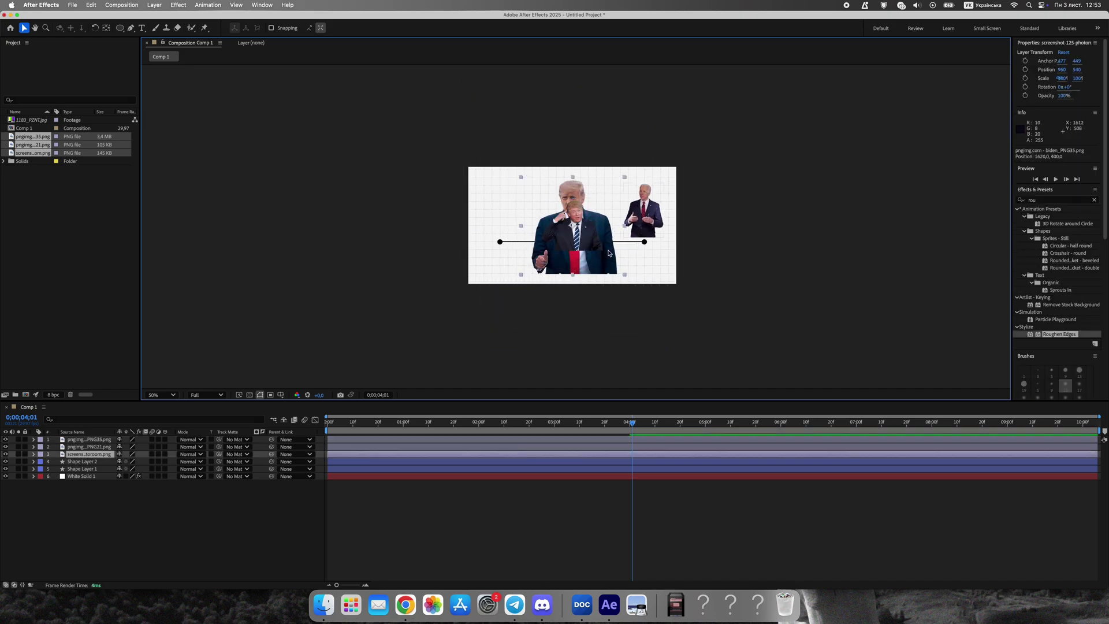
pyautogui.moveTo(610, 264); pyautogui.dragTo(550, 278)
pyautogui.moveTo(564, 191); pyautogui.dragTo(613, 253)
pyautogui.moveTo(623, 213); pyautogui.dragTo(618, 216)
pyautogui.click(519, 238)
pyautogui.moveTo(542, 213); pyautogui.dragTo(501, 205)
pyautogui.scroll(1, 665, 257)
# - Place the saluting Trump image above the left dot, Biden above the middle dot and red-tie Trump above the right dot
pyautogui.moveTo(452, 257); pyautogui.dragTo(684, 267)
pyautogui.moveTo(610, 244); pyautogui.dragTo(427, 207)
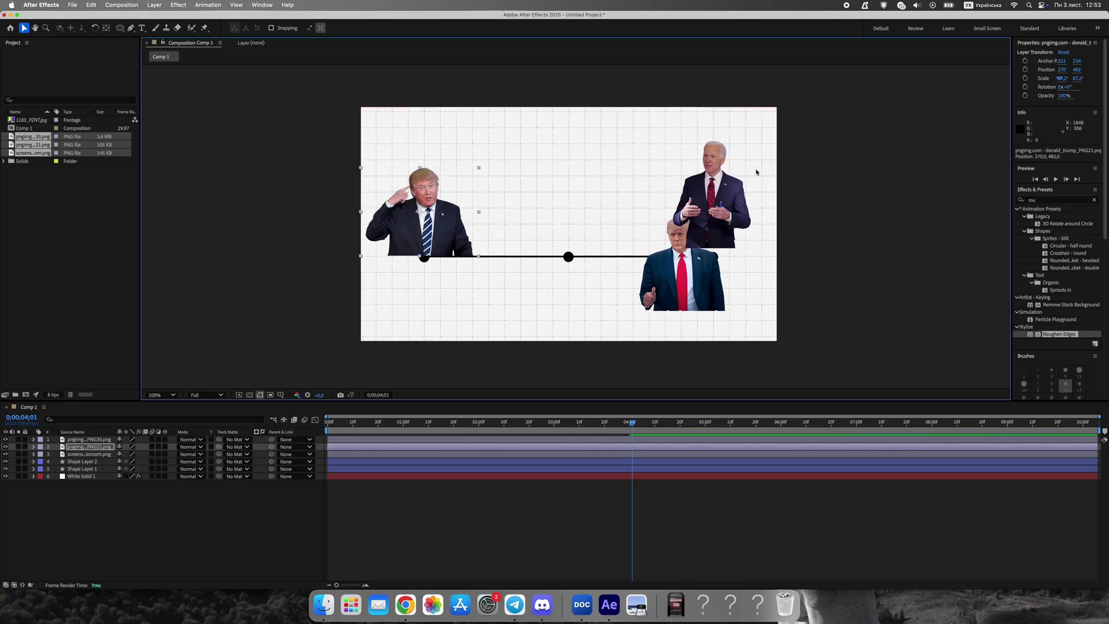
pyautogui.moveTo(736, 196); pyautogui.dragTo(590, 207)
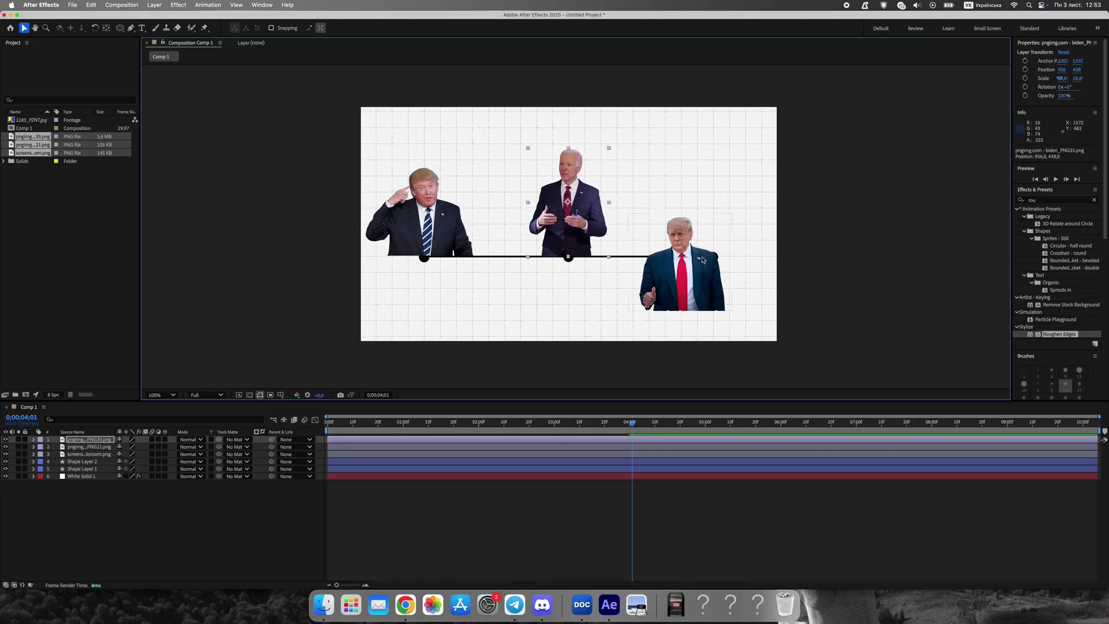
pyautogui.moveTo(698, 283); pyautogui.dragTo(728, 228)
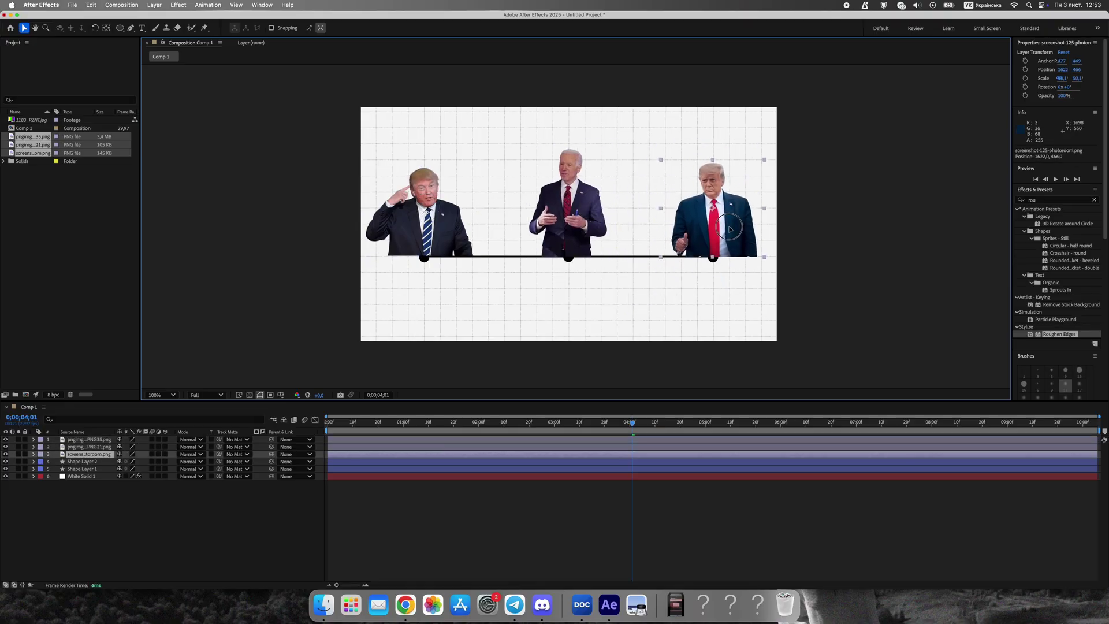
pyautogui.click(656, 330)
# - Reorder the layers so the three images sit beneath both shape layers and above White Solid 1
pyautogui.click(90, 439)
pyautogui.keyDown('shift'); pyautogui.click(90, 454); pyautogui.keyUp('shift')
pyautogui.moveTo(90, 455); pyautogui.dragTo(89, 492)
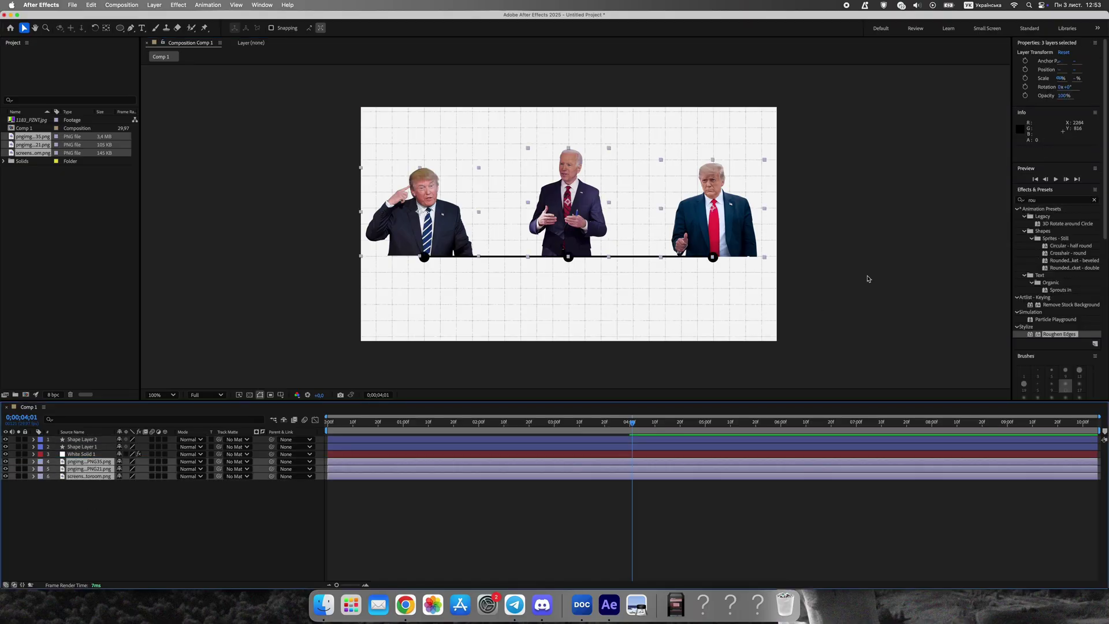
pyautogui.click(869, 275)
pyautogui.moveTo(74, 454); pyautogui.dragTo(80, 496)
pyautogui.click(822, 261)
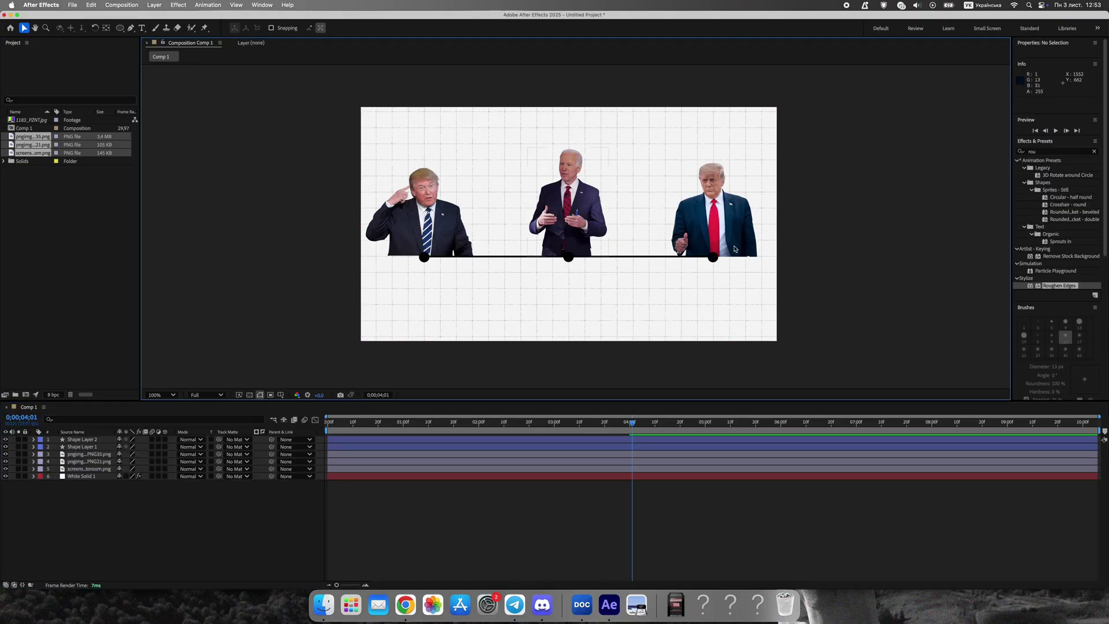
# - Switch the keyboard layout to Американська and search the effects for "hue"
pyautogui.click(1093, 151)
pyautogui.write('pry')
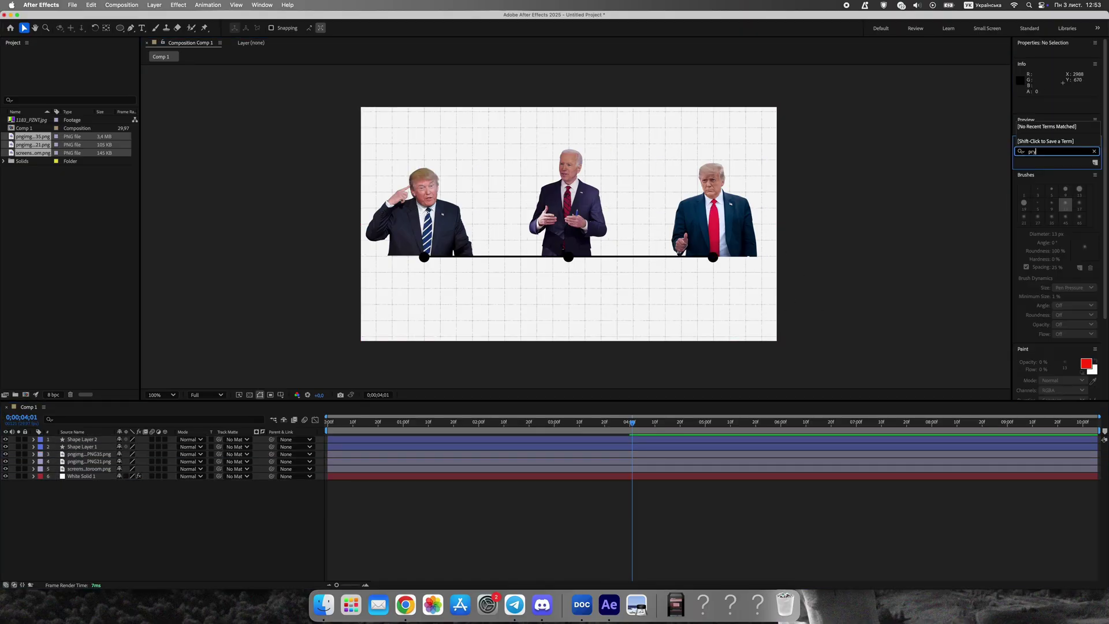
pyautogui.press('BackSpace')
pyautogui.click(983, 5)
pyautogui.click(989, 18)
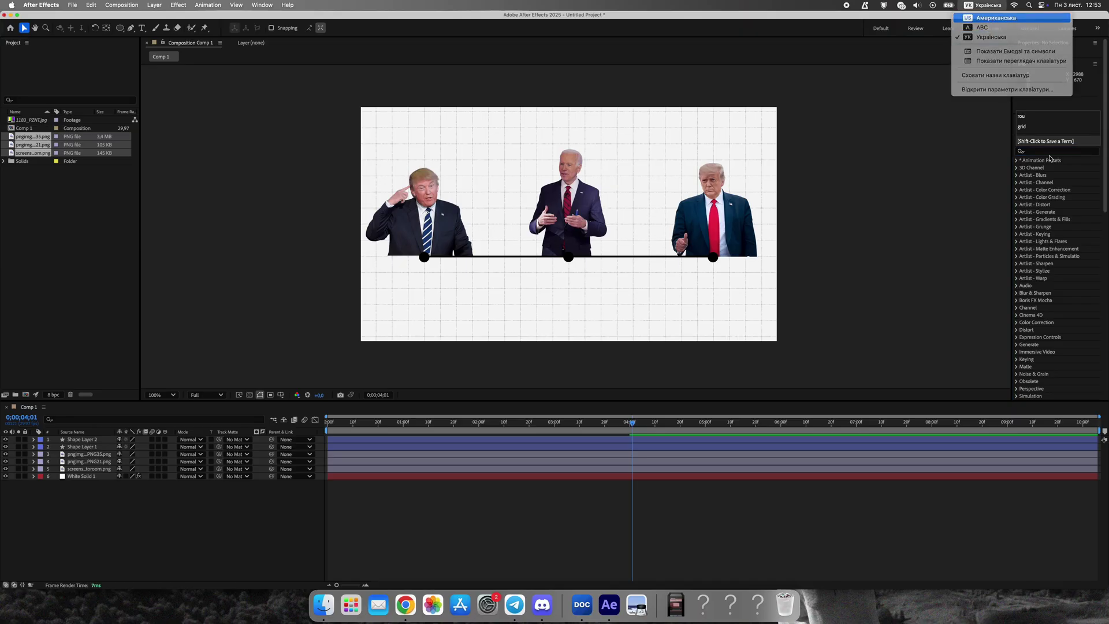
pyautogui.click(1038, 152)
pyautogui.write('hue')
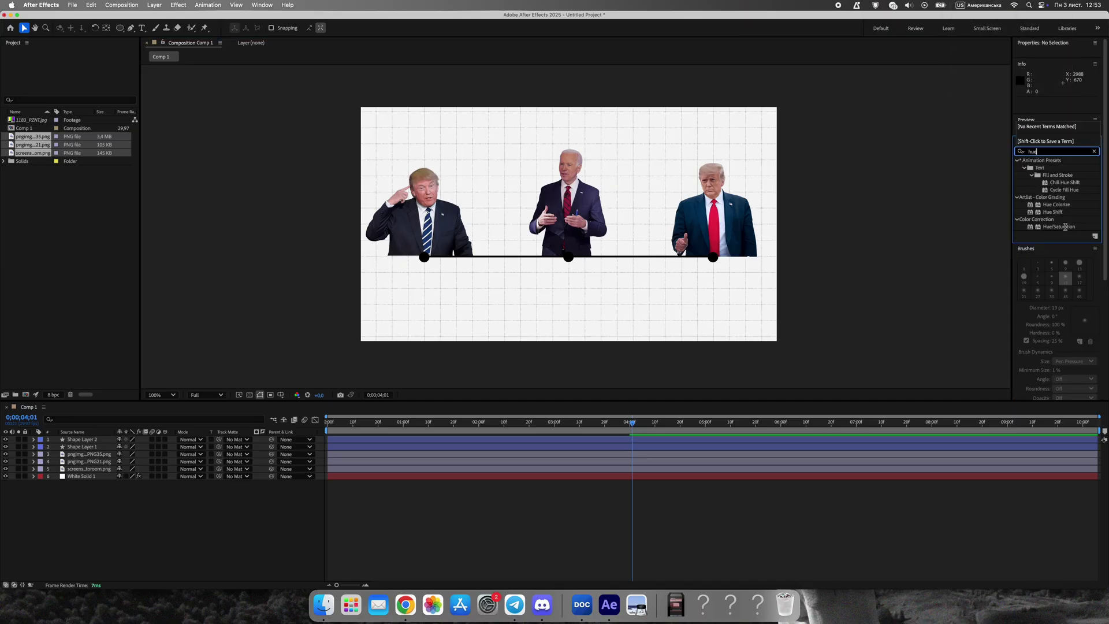
# - Apply Hue/Saturation to the Biden image layer with Master Saturation at -100
pyautogui.moveTo(1066, 227); pyautogui.dragTo(86, 454)
pyautogui.moveTo(76, 142); pyautogui.dragTo(2, 145)
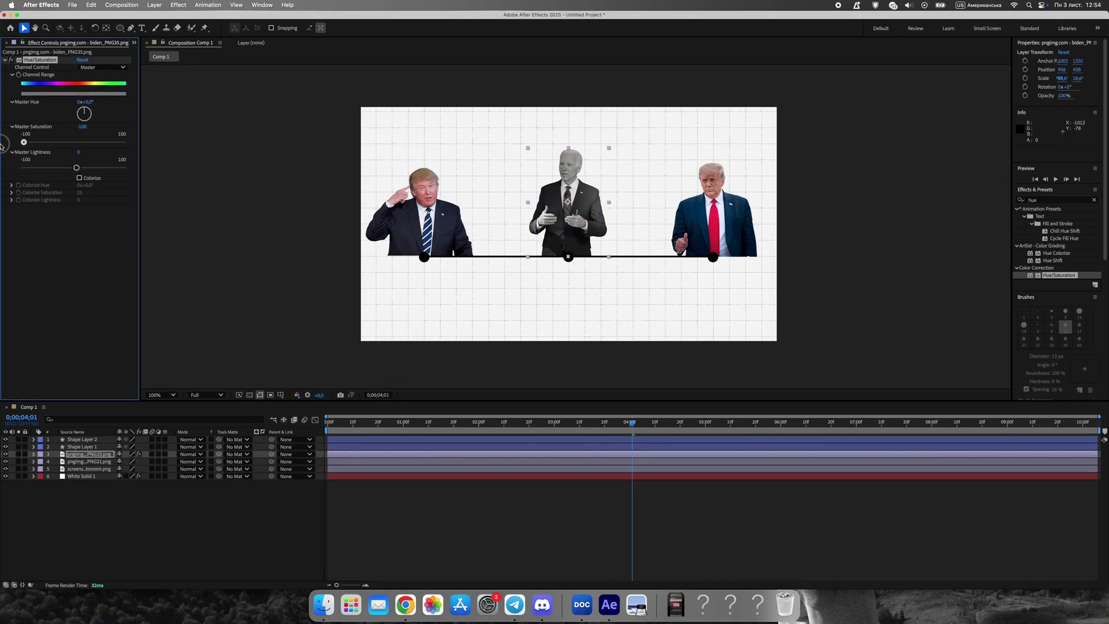
pyautogui.click(6, 43)
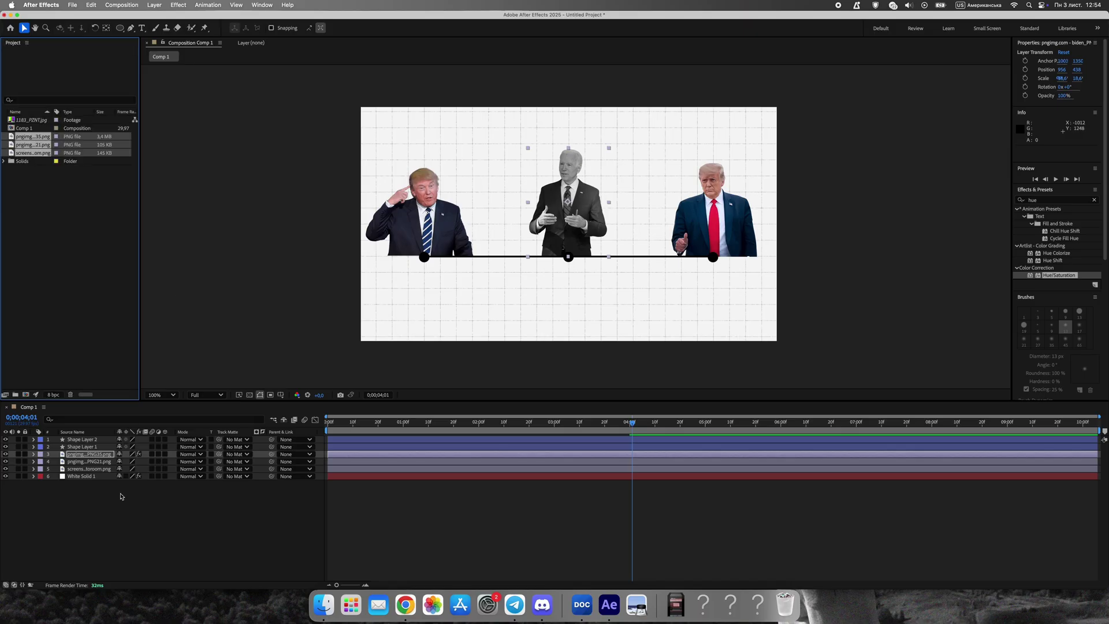
# - Paste the Biden layer's Hue/Saturation effect onto both Trump image layers
pyautogui.click(90, 461)
pyautogui.press('super+v')
pyautogui.click(91, 469)
pyautogui.press('super+v')
pyautogui.click(868, 230)
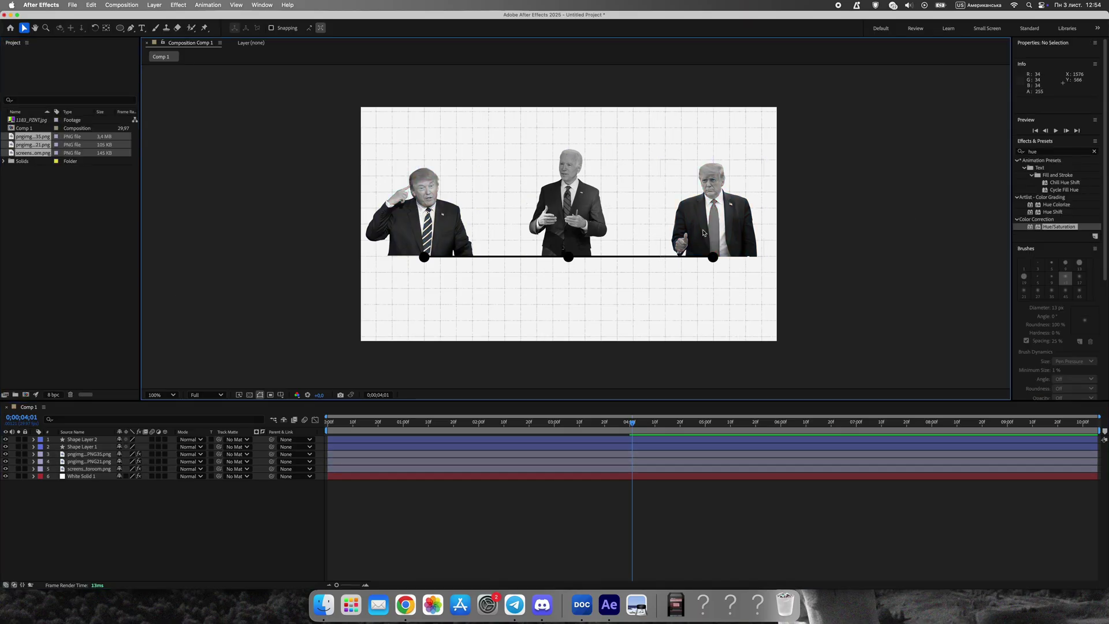
# - Add a Stroke layer style to the Biden image layer
pyautogui.click(89, 456)
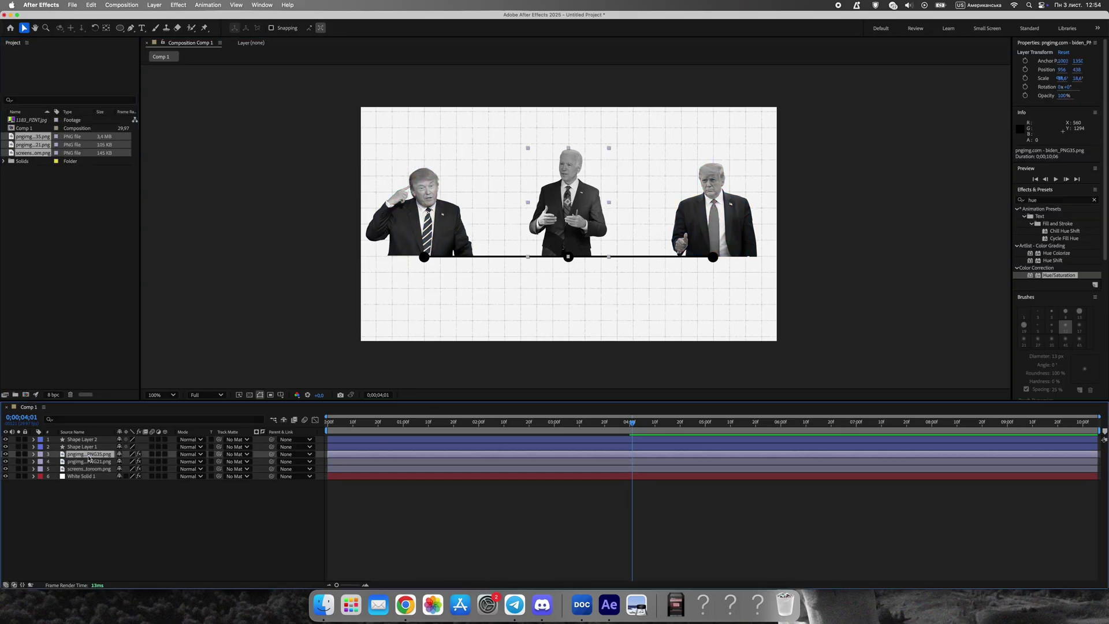
pyautogui.click(154, 5)
pyautogui.moveTo(174, 232)
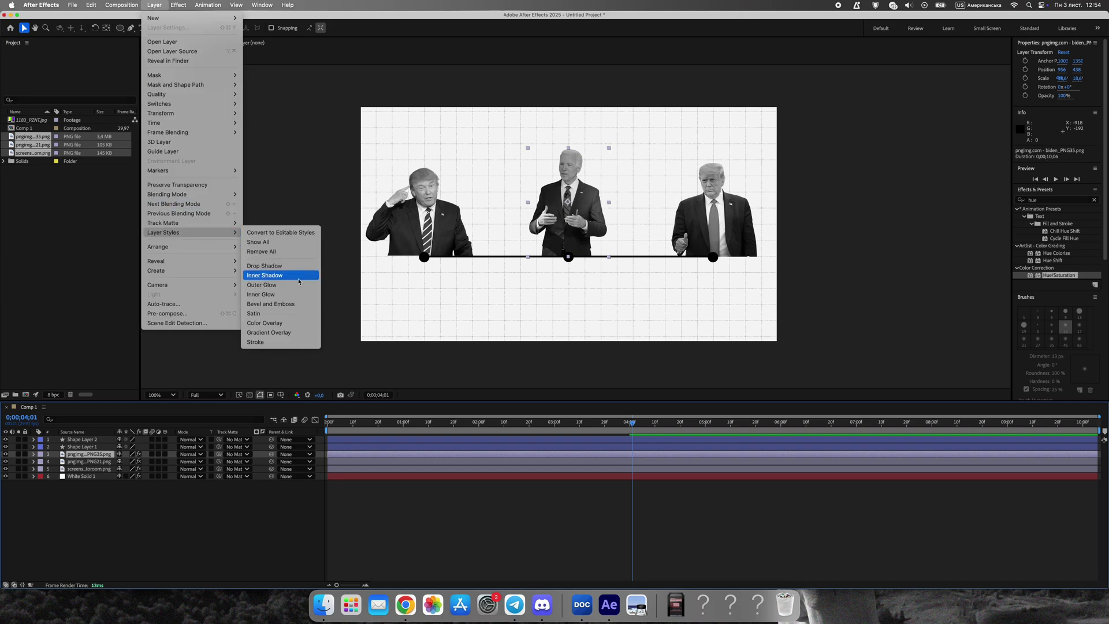
pyautogui.click(271, 342)
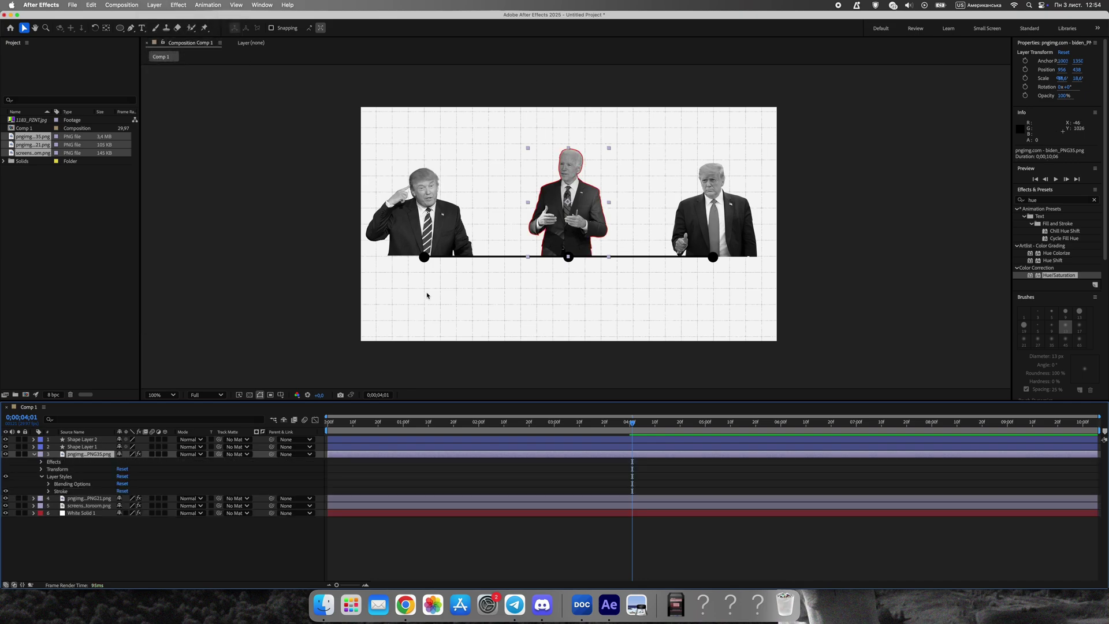
# - Set the Biden image's stroke size to 4.9 and its colour to yellow
pyautogui.press('.')
pyautogui.click(48, 492)
pyautogui.moveTo(120, 513); pyautogui.dragTo(131, 514)
pyautogui.click(122, 505)
pyautogui.moveTo(576, 359); pyautogui.dragTo(576, 345)
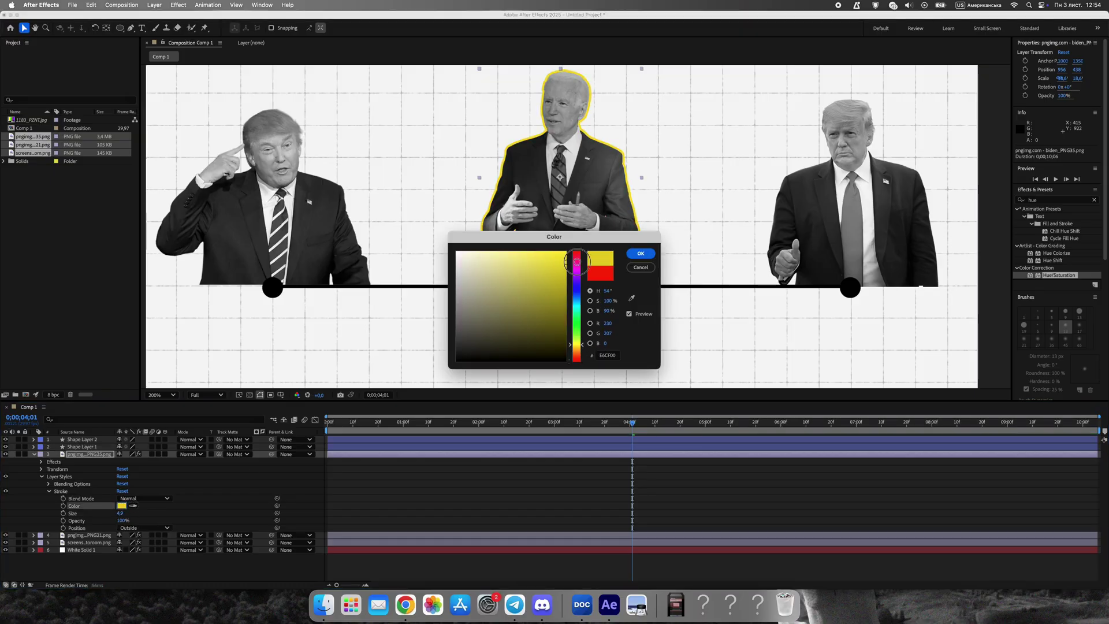
pyautogui.click(640, 252)
pyautogui.press(',')
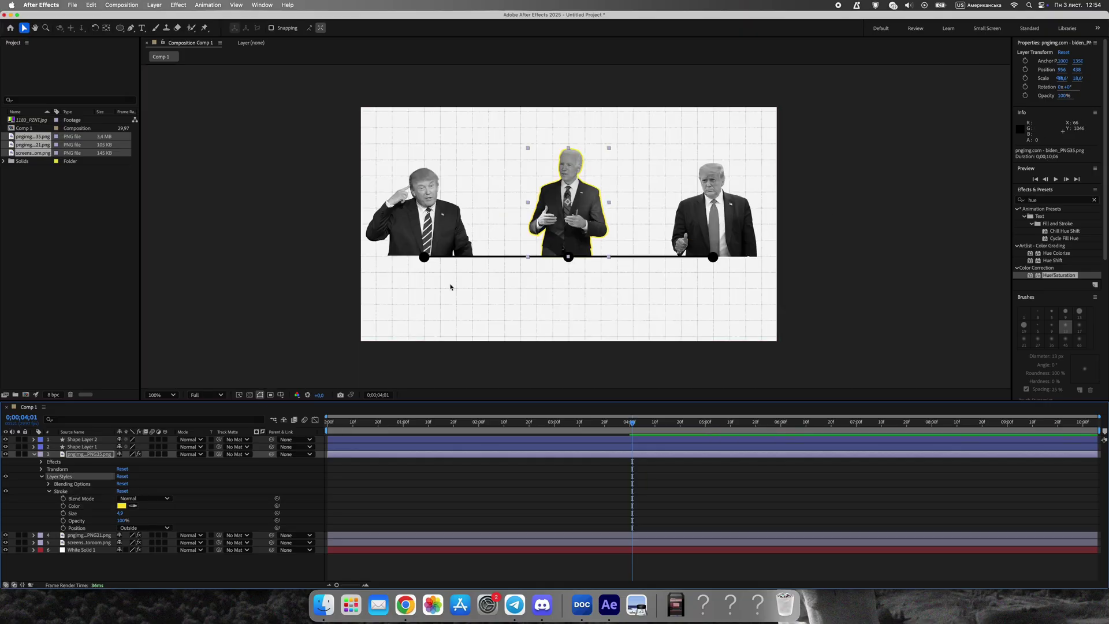
# - Paste the yellow stroke layer style onto both Trump images and collapse the Biden layer's properties
pyautogui.click(435, 229)
pyautogui.press('super+v')
pyautogui.click(709, 226)
pyautogui.press('super+v')
pyautogui.click(840, 230)
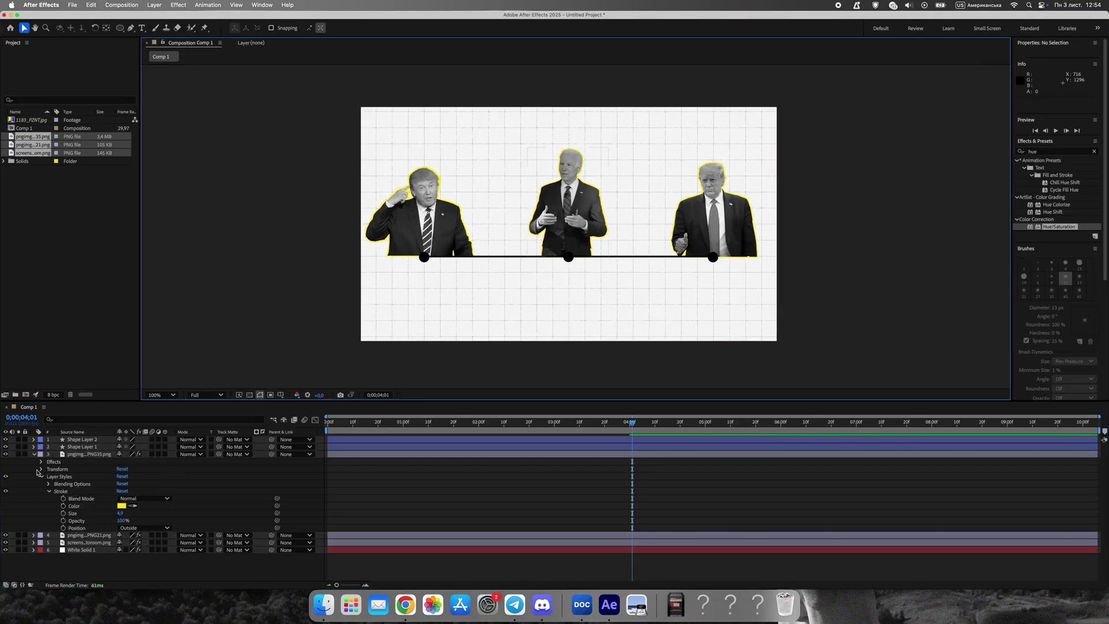
pyautogui.click(34, 454)
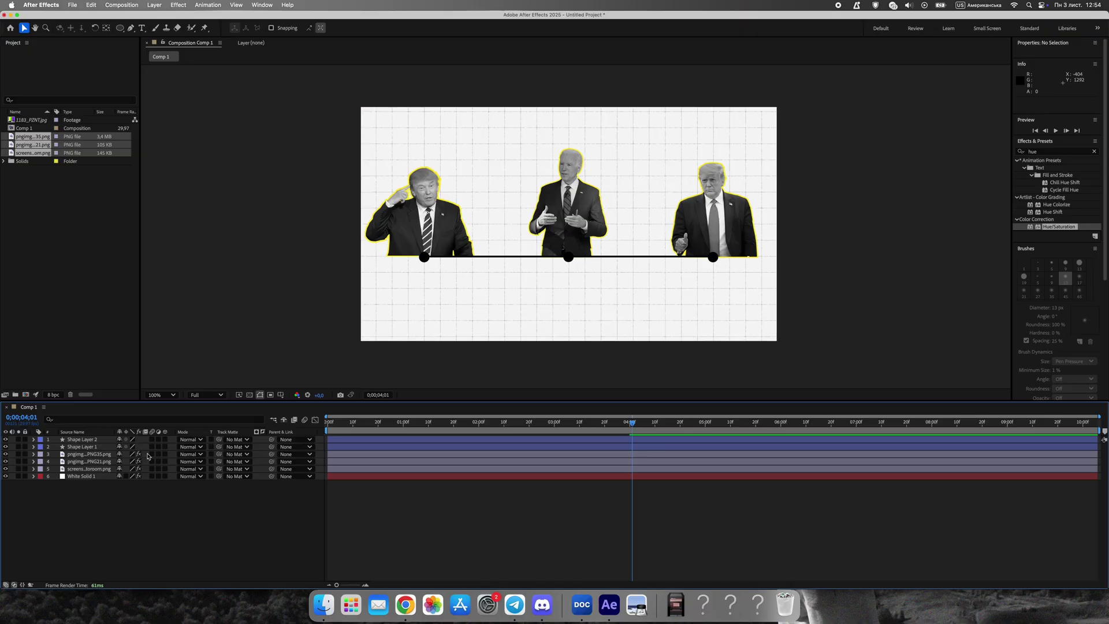
# - Change the three dots' fill to bright yellow and move their layer, Shape Layer 1, above the line layer
pyautogui.click(88, 440)
pyautogui.click(104, 447)
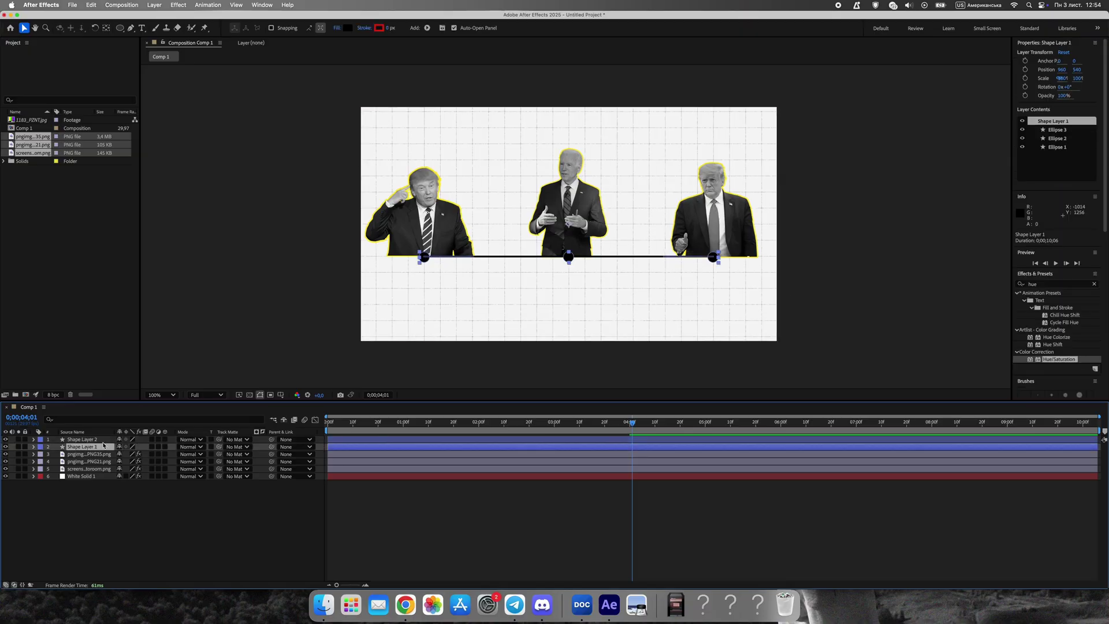
pyautogui.click(379, 27)
pyautogui.moveTo(577, 355); pyautogui.dragTo(578, 343)
pyautogui.moveTo(552, 267); pyautogui.dragTo(584, 231)
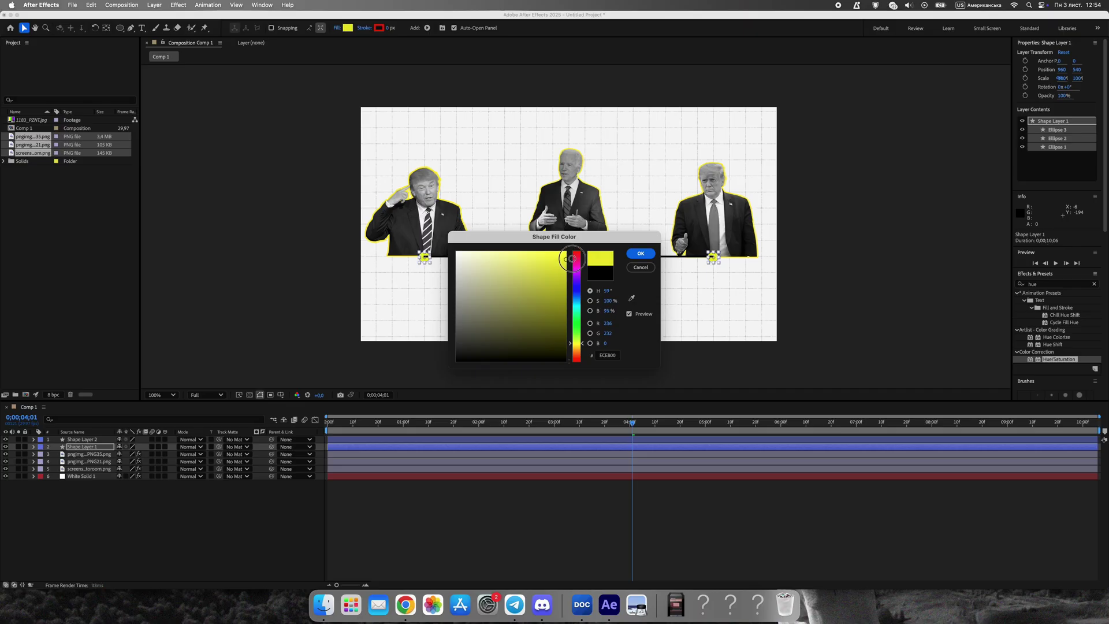
pyautogui.click(641, 253)
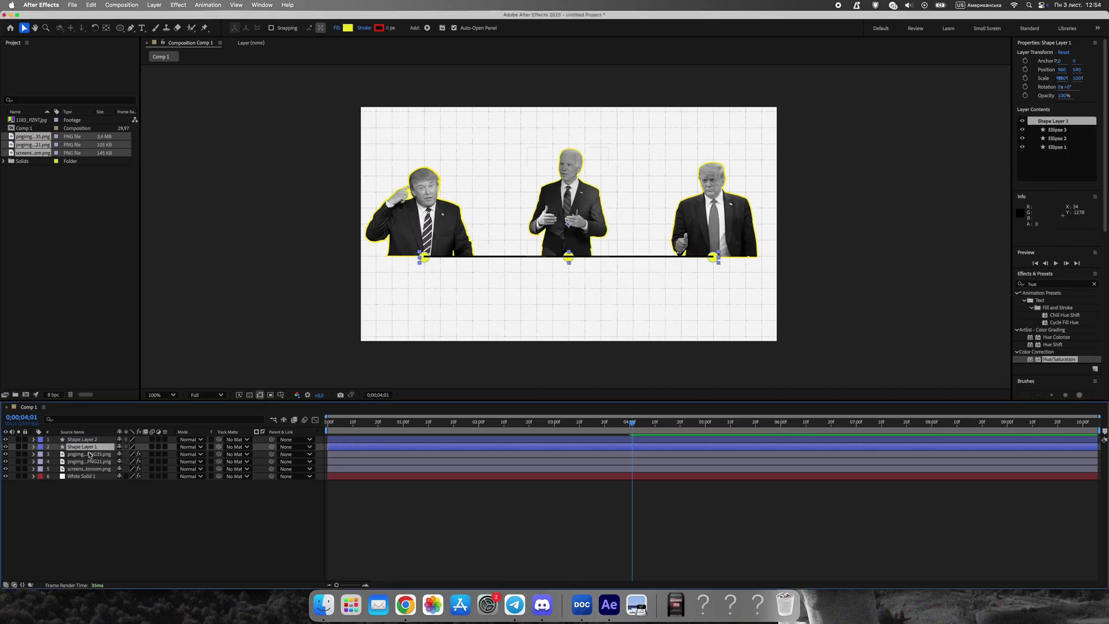
pyautogui.moveTo(88, 447); pyautogui.dragTo(87, 437)
pyautogui.click(878, 253)
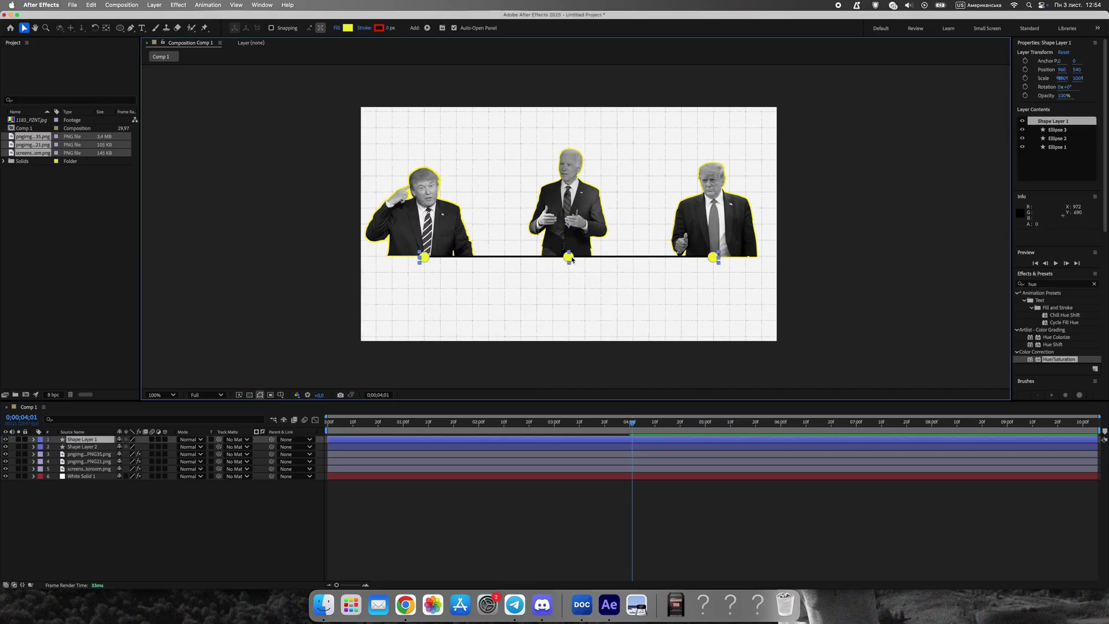
# - Give the three yellow dots a thin black stroke
pyautogui.click(382, 29)
pyautogui.moveTo(537, 324); pyautogui.dragTo(695, 416)
pyautogui.click(640, 253)
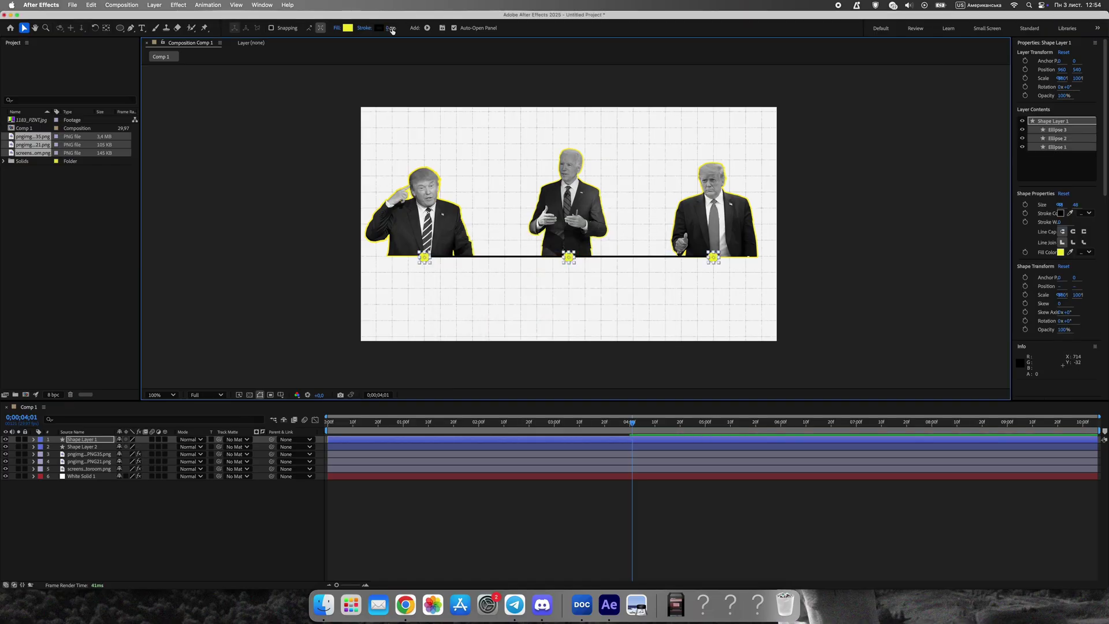
pyautogui.moveTo(389, 28); pyautogui.dragTo(397, 28)
pyautogui.click(820, 240)
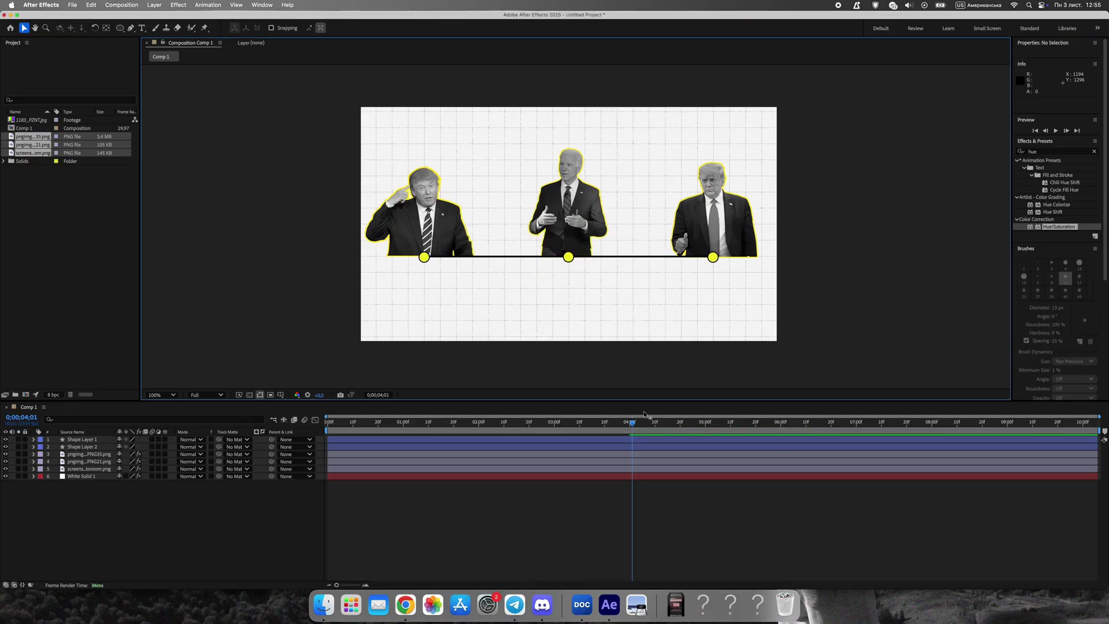
# - Preview the animation from the composition's start and stop at 0;00;02;15
pyautogui.moveTo(632, 423); pyautogui.dragTo(327, 428)
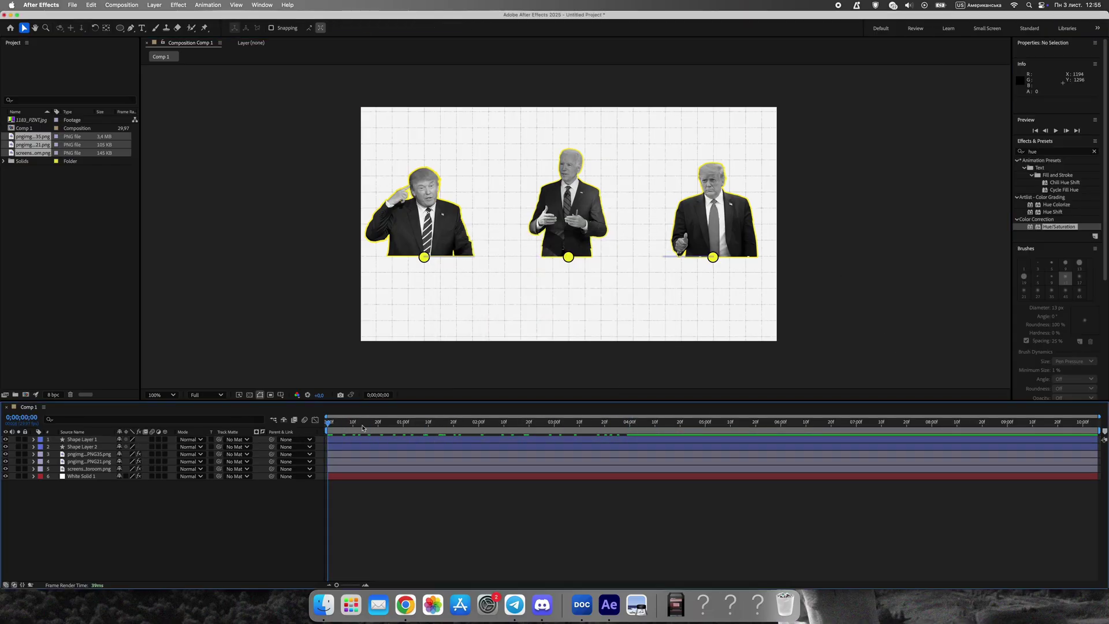
pyautogui.press('space')
pyautogui.press('space')
# - Add a text layer reading "Donald Trump" beneath the left dot
pyautogui.press('super+t')
pyautogui.click(422, 294)
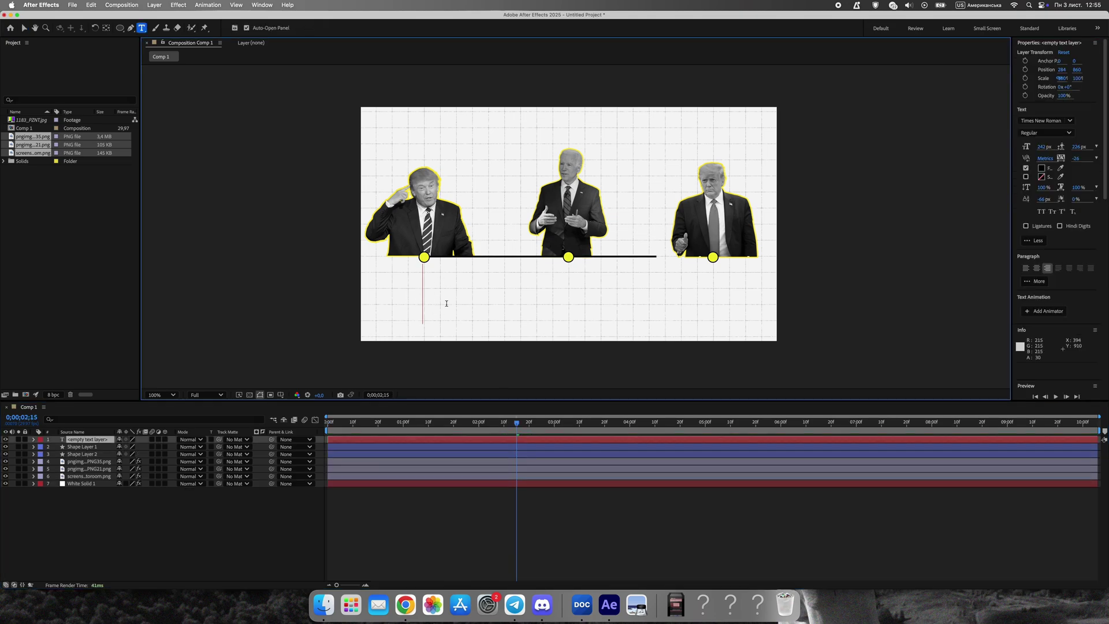
pyautogui.write('Donald')
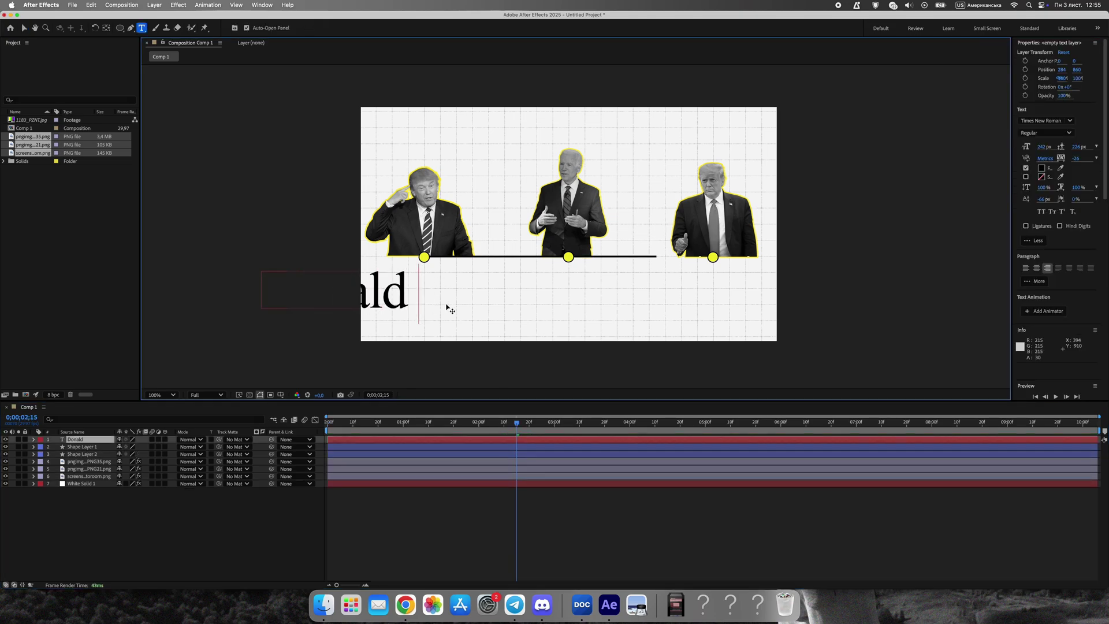
pyautogui.write(' Trump')
# - Reduce the "Donald Trump" text to 70 px and place it centred just below the left dot
pyautogui.moveTo(433, 304); pyautogui.dragTo(37, 289)
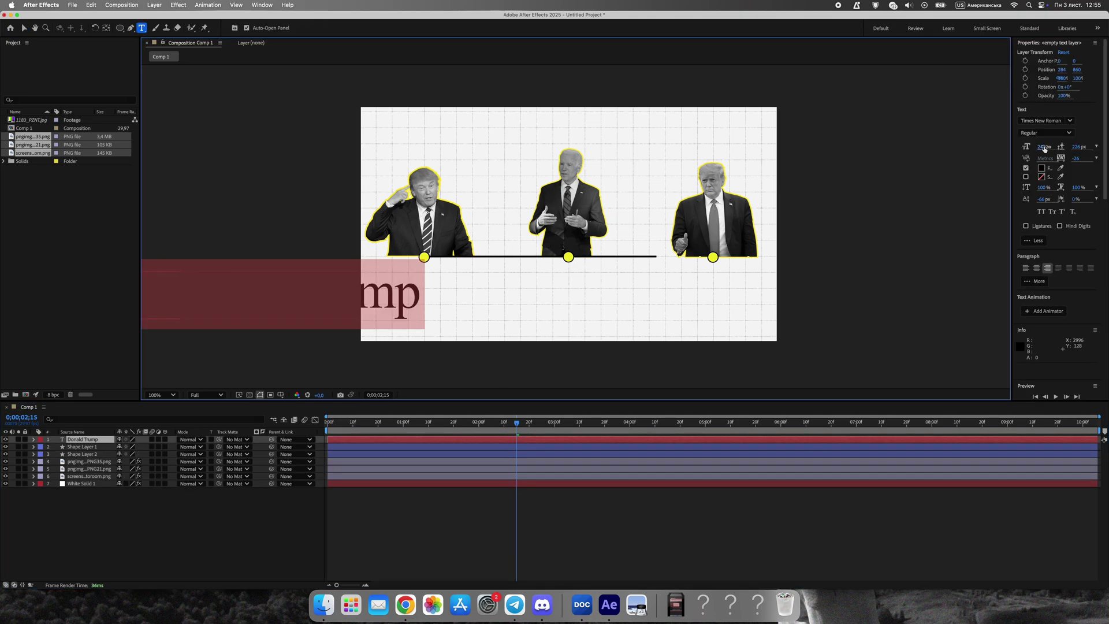
pyautogui.moveTo(1044, 149); pyautogui.dragTo(983, 163)
pyautogui.click(25, 28)
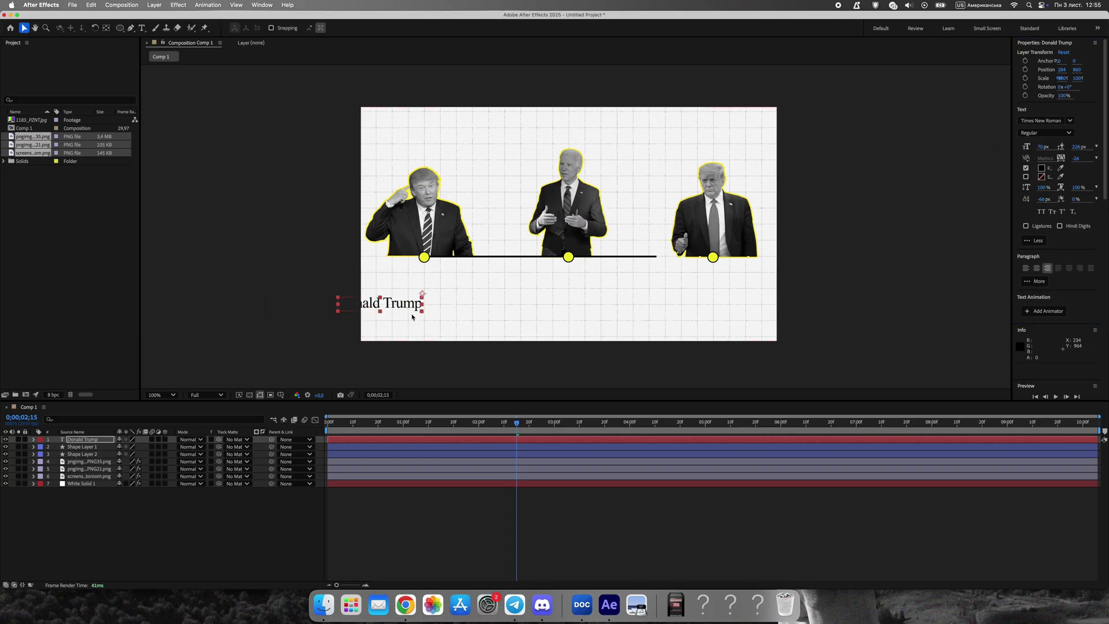
pyautogui.moveTo(412, 316); pyautogui.dragTo(457, 287)
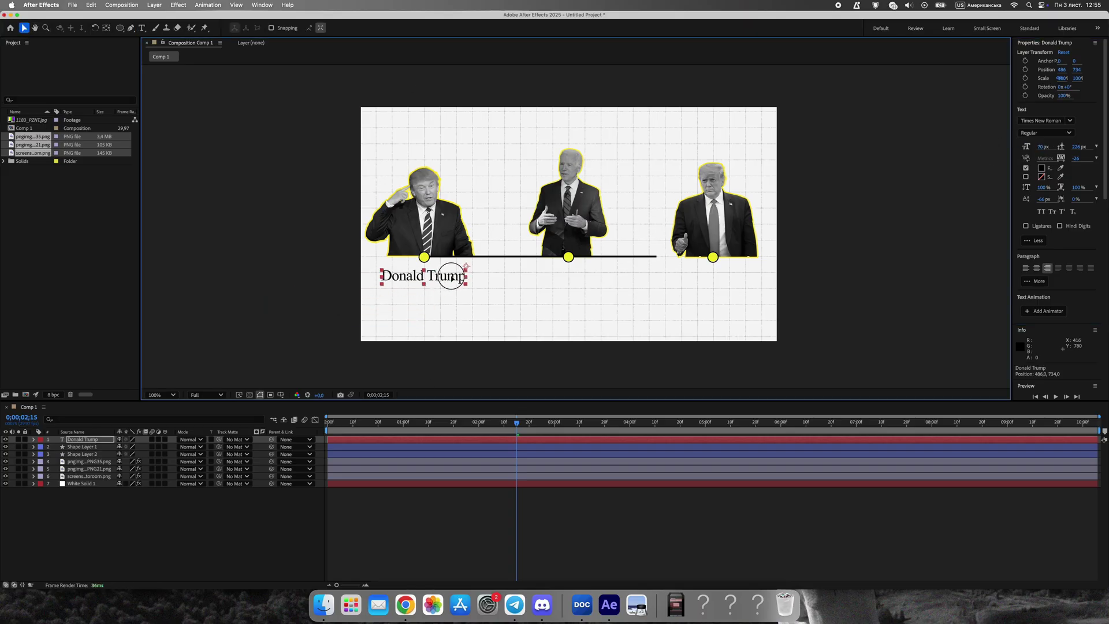
# - Set the "Donald Trump" caption in Poppins Medium at 49 px and centre it just below the left dot
pyautogui.click(1059, 120)
pyautogui.write('Popp')
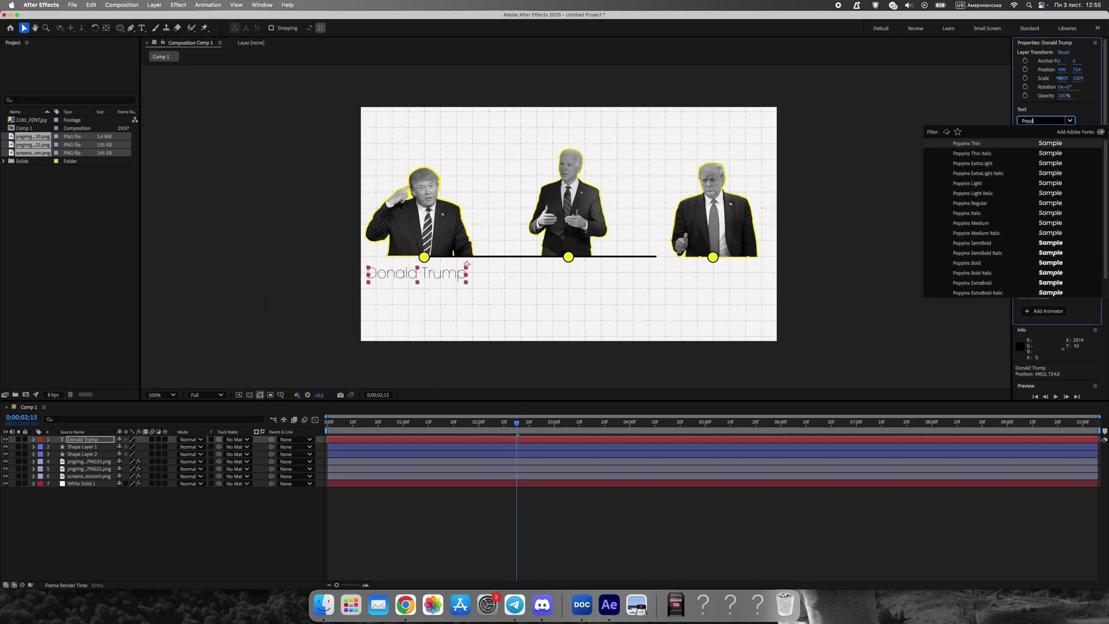
pyautogui.click(986, 206)
pyautogui.click(1045, 132)
pyautogui.click(1039, 272)
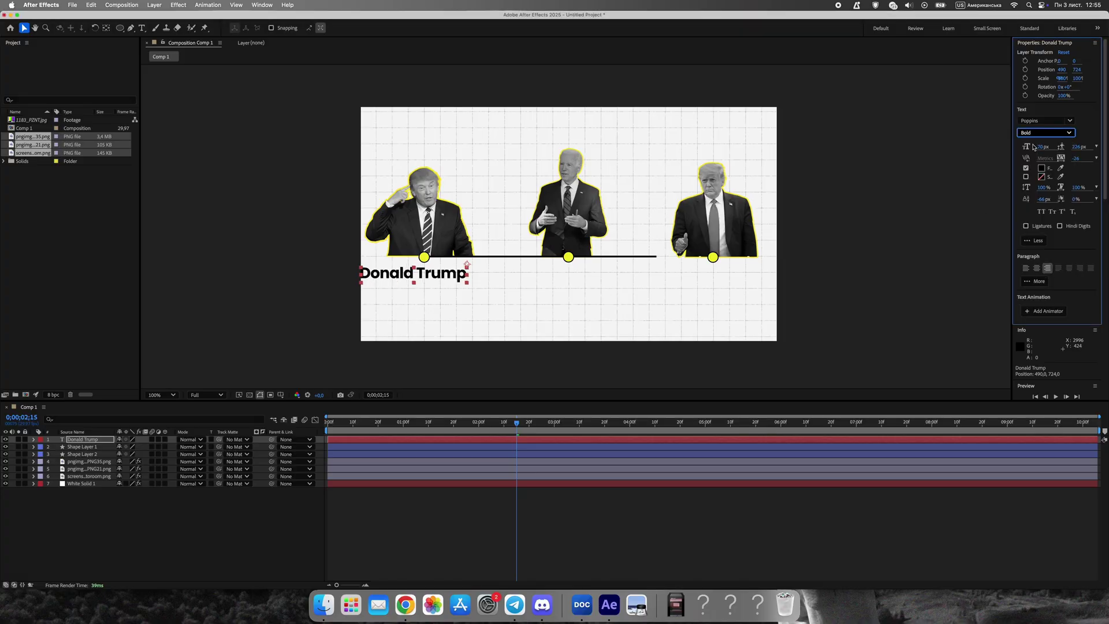
pyautogui.moveTo(1035, 147); pyautogui.dragTo(1029, 148)
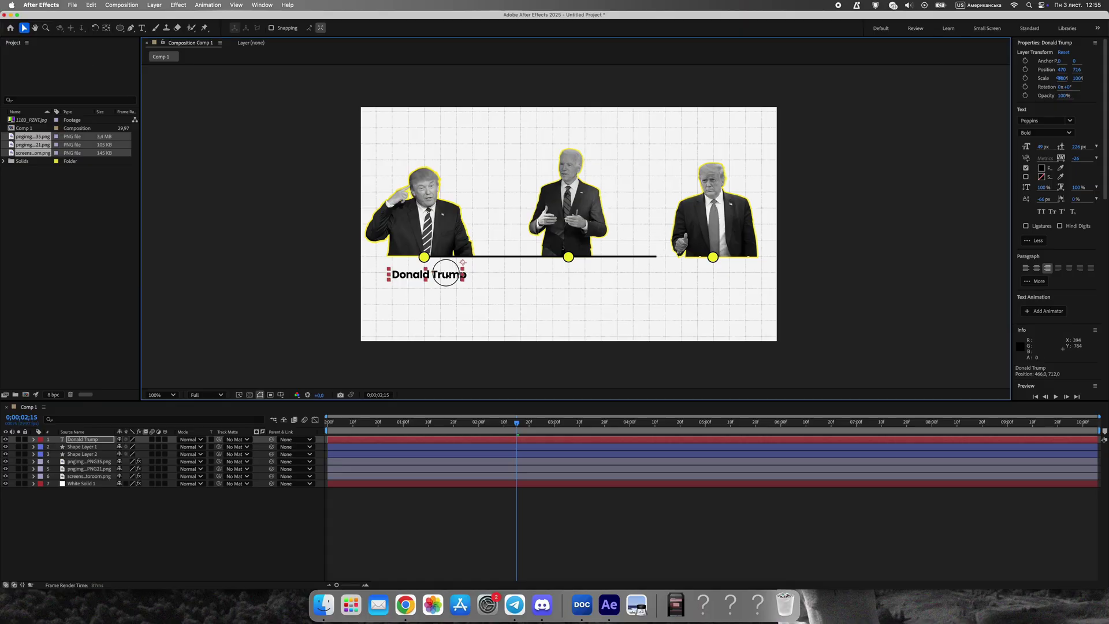
pyautogui.moveTo(451, 276); pyautogui.dragTo(447, 272)
pyautogui.click(1061, 134)
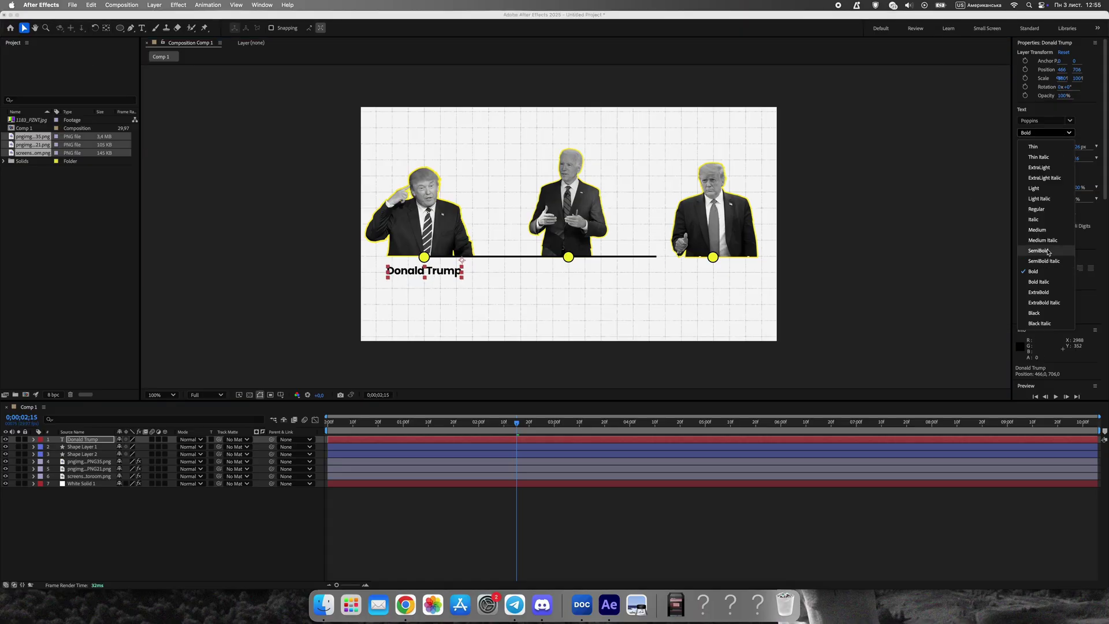
pyautogui.click(1049, 231)
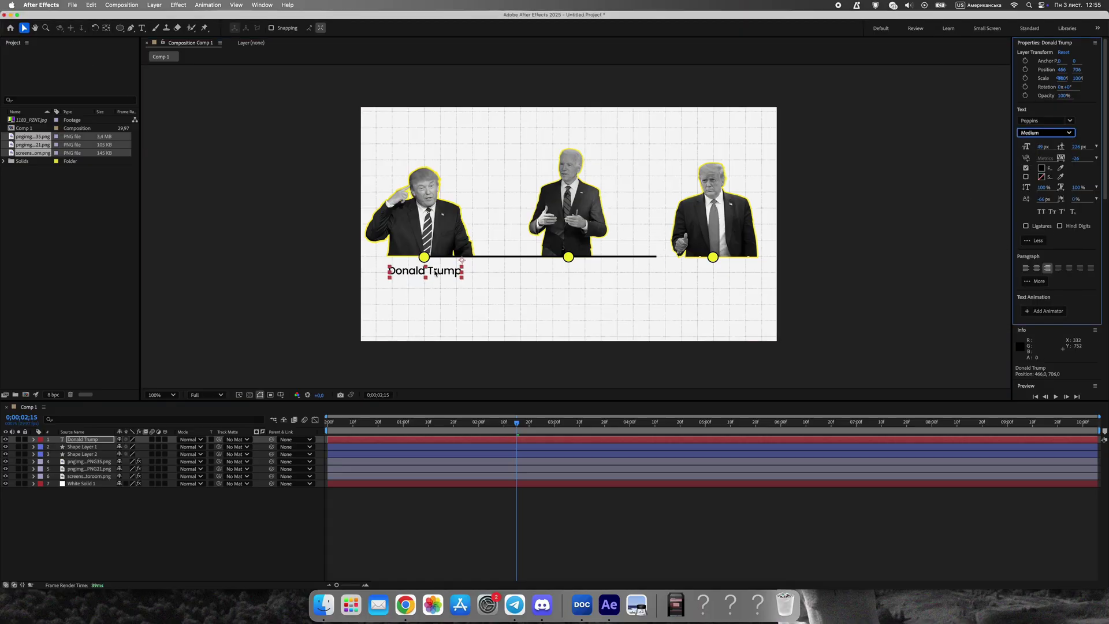
# - Duplicate the "Donald Trump" caption twice, placing the copies beneath the middle and right dots
pyautogui.press('super+d')
pyautogui.moveTo(440, 270); pyautogui.dragTo(585, 273)
pyautogui.press('super+d')
# - Change the middle caption to "Joe Biden" and centre it below the middle dot
pyautogui.doubleClick(584, 273)
pyautogui.press('BackSpace')
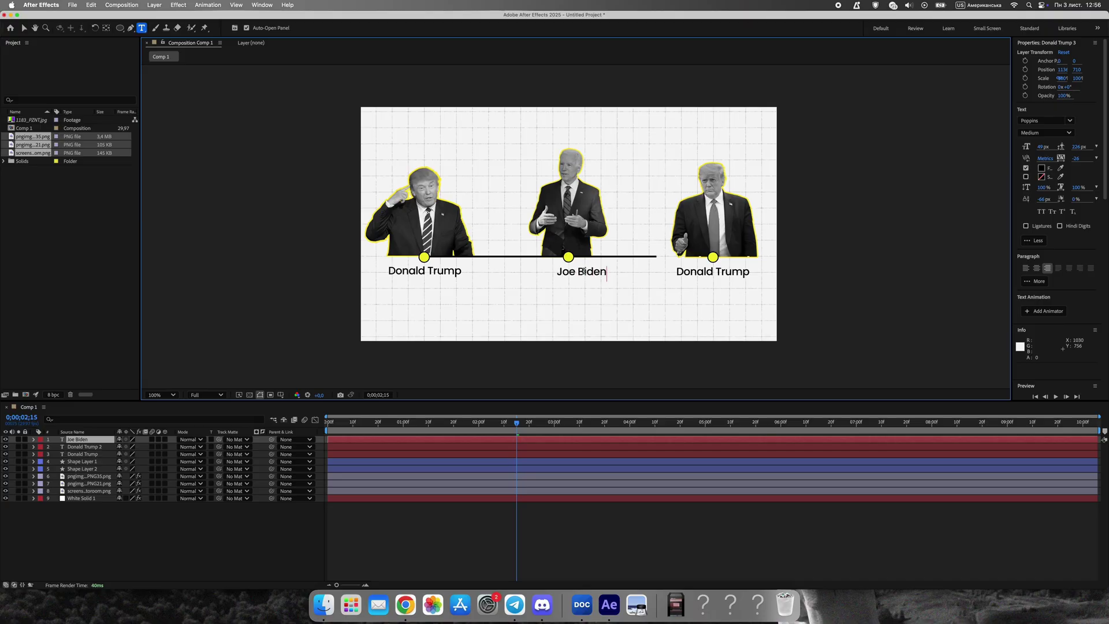
pyautogui.click(25, 28)
pyautogui.moveTo(591, 272); pyautogui.dragTo(579, 272)
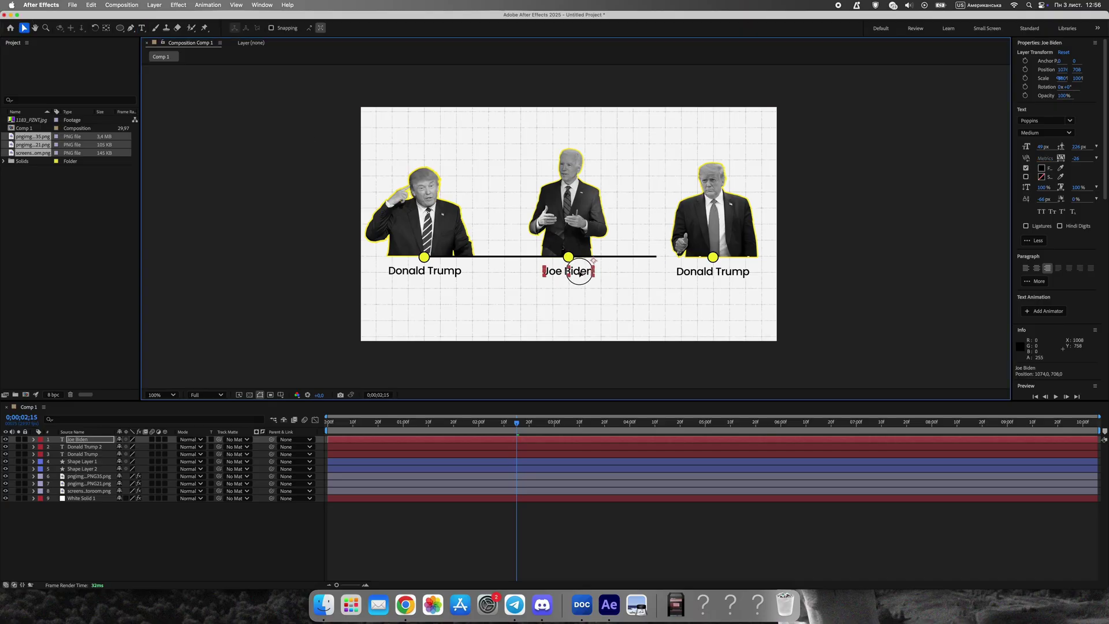
# - Add a "2017-2021" text layer in Poppins Bold at 38 px near the lower edge of the frame
pyautogui.click(886, 234)
pyautogui.press('super+t')
pyautogui.click(439, 319)
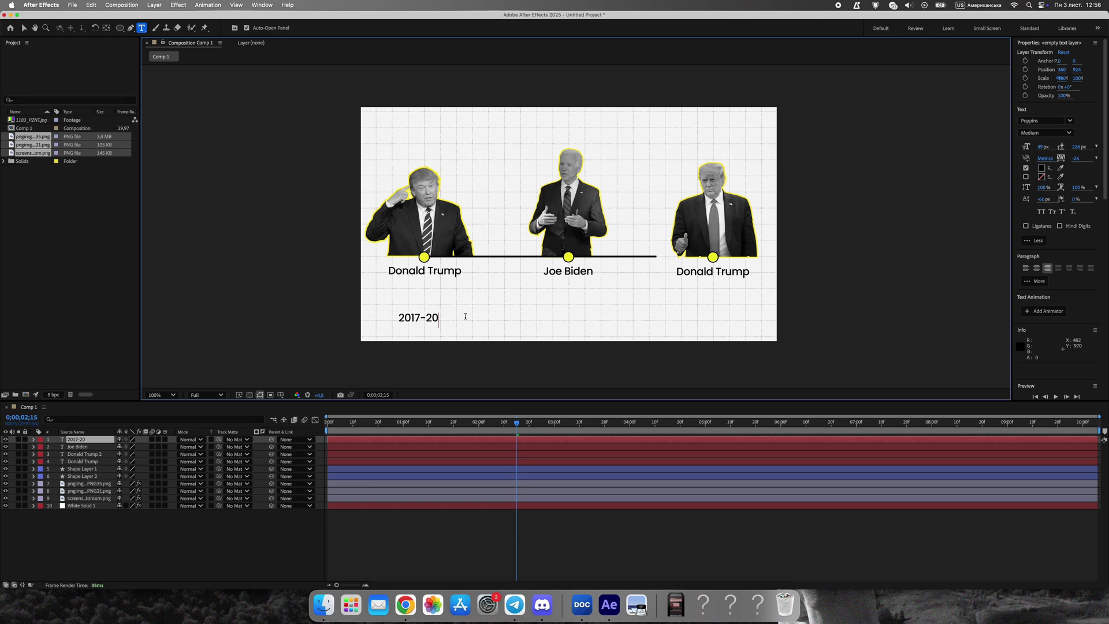
pyautogui.moveTo(442, 317); pyautogui.dragTo(353, 313)
pyautogui.click(1043, 147)
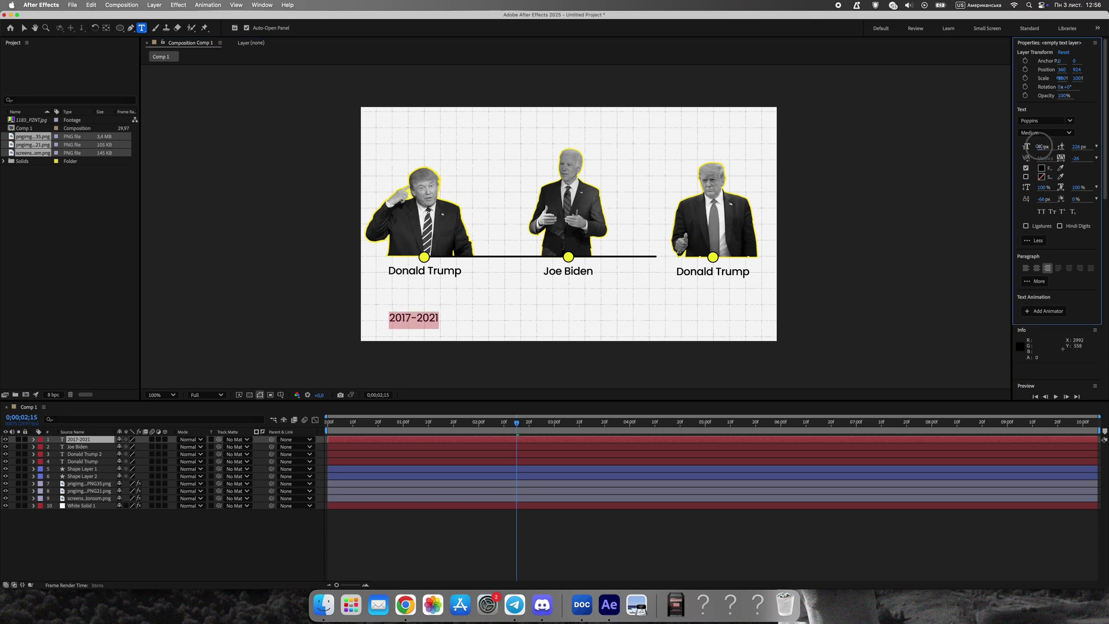
pyautogui.click(1046, 133)
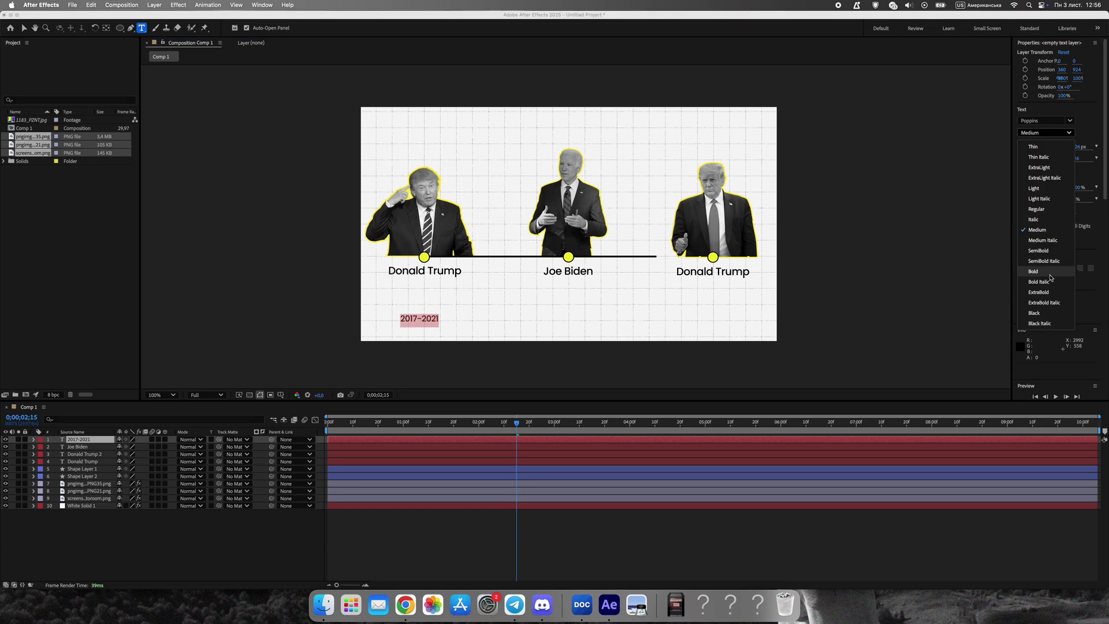
pyautogui.click(1051, 277)
# - Centre the "2017-2021" dates just beneath the left "Donald Trump" caption
pyautogui.click(24, 27)
pyautogui.moveTo(430, 318); pyautogui.dragTo(434, 290)
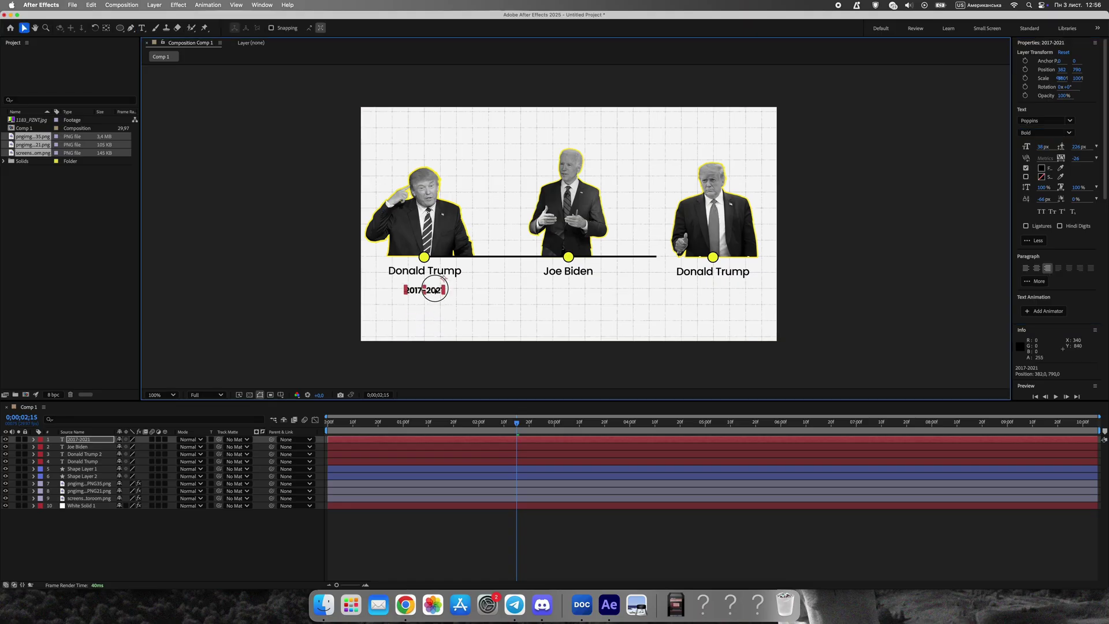
pyautogui.click(840, 253)
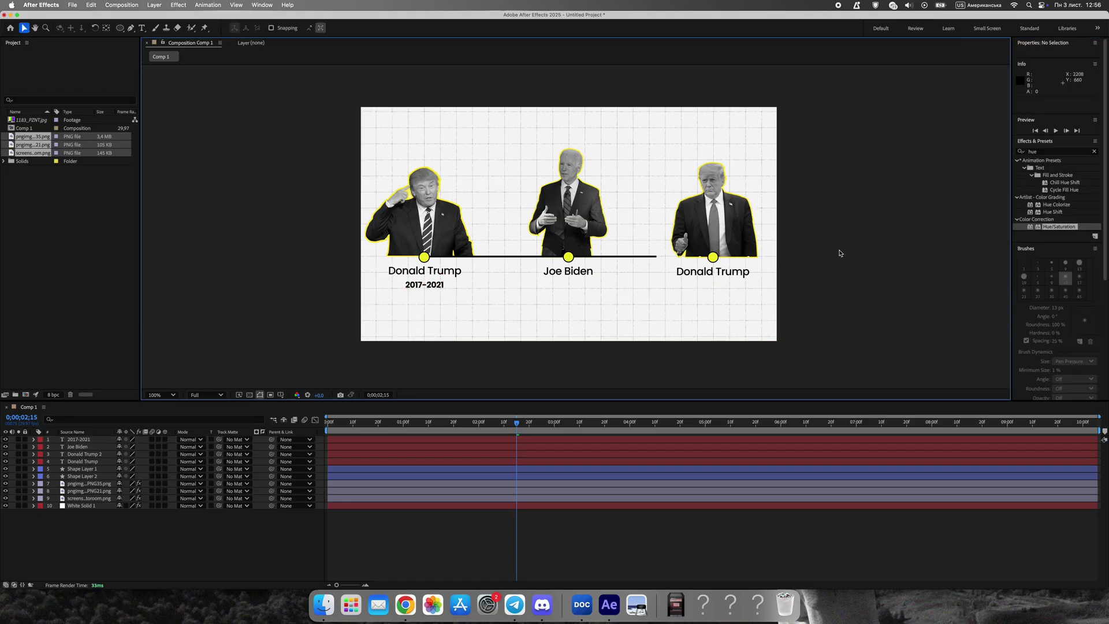
# - Add a "2021-2025" text layer and centre it beneath the "Joe Biden" caption
pyautogui.click(141, 28)
pyautogui.click(553, 312)
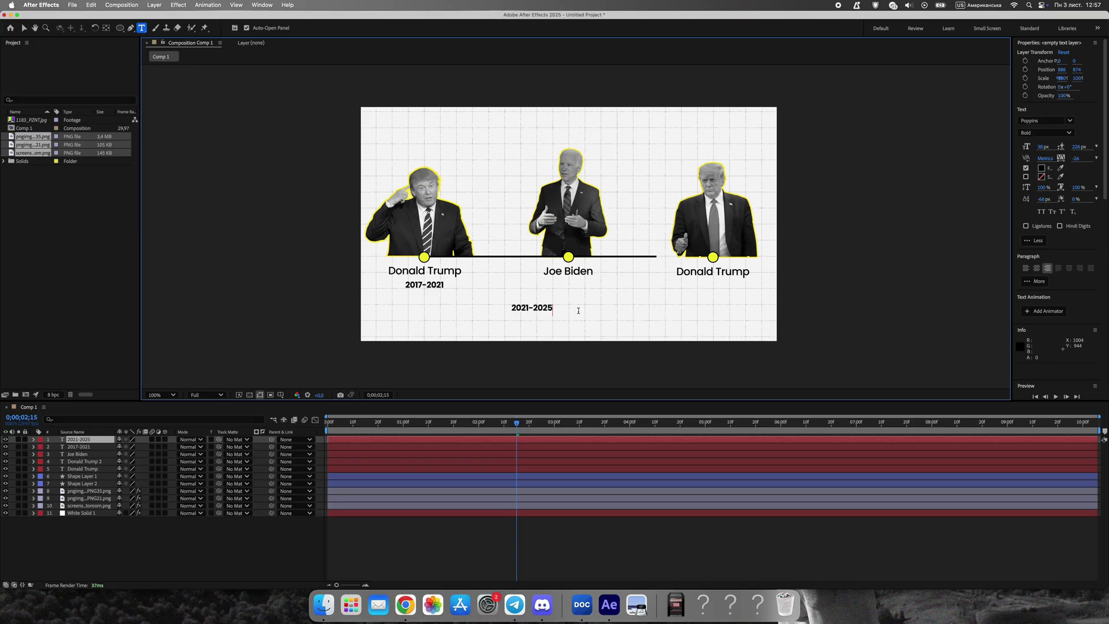
pyautogui.click(25, 29)
pyautogui.moveTo(544, 310); pyautogui.dragTo(580, 287)
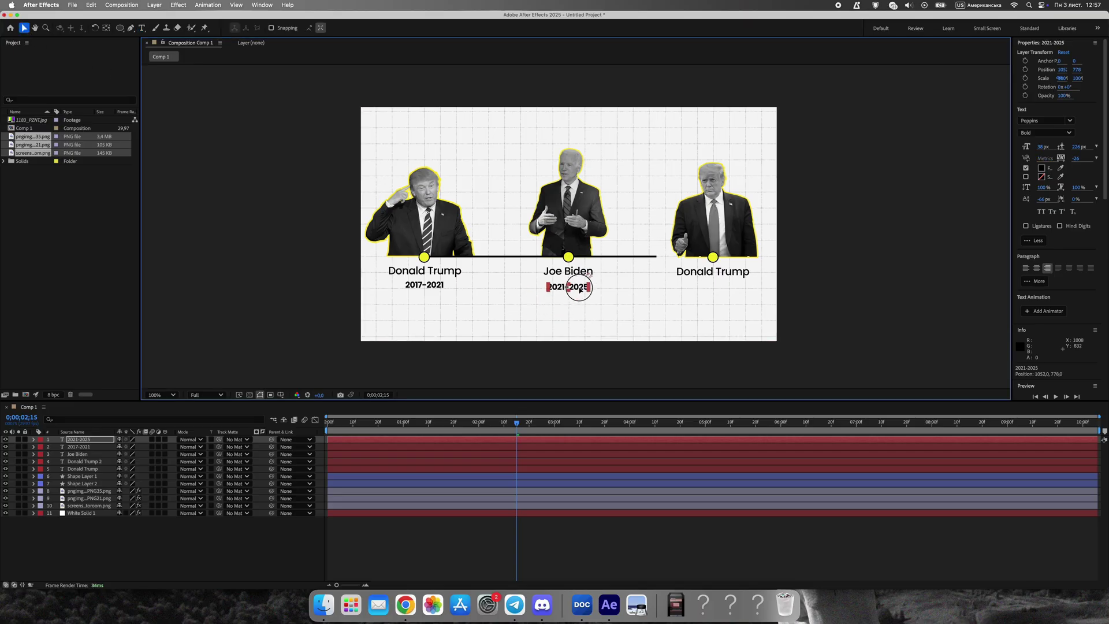
# - Add a "2025– (second term)" text layer and centre it beneath the right "Donald Trump" caption
pyautogui.click(141, 28)
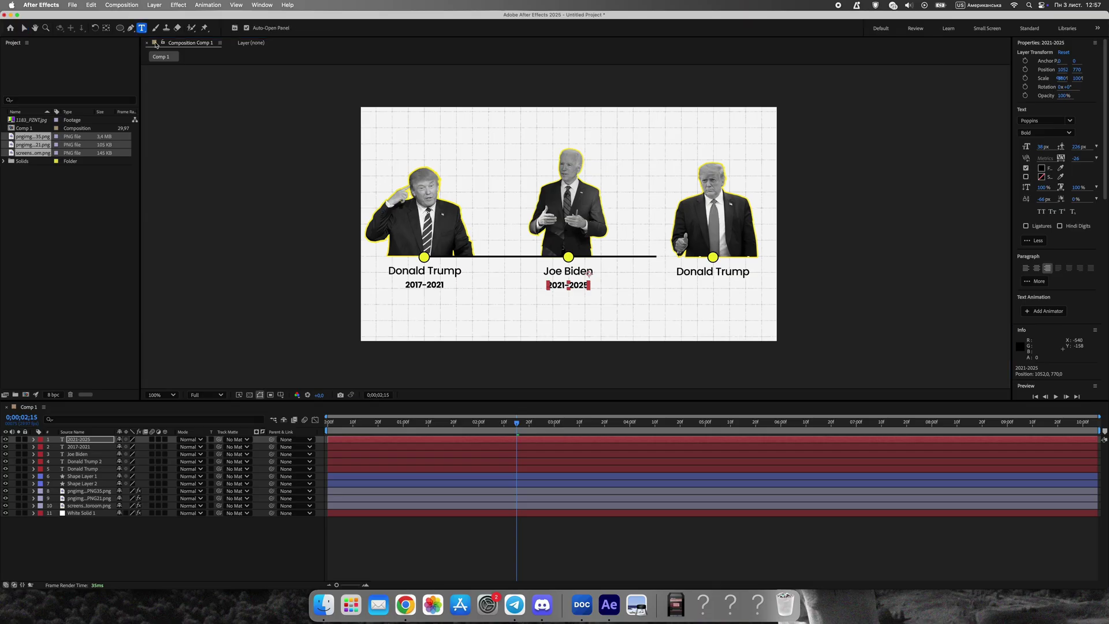
pyautogui.click(631, 318)
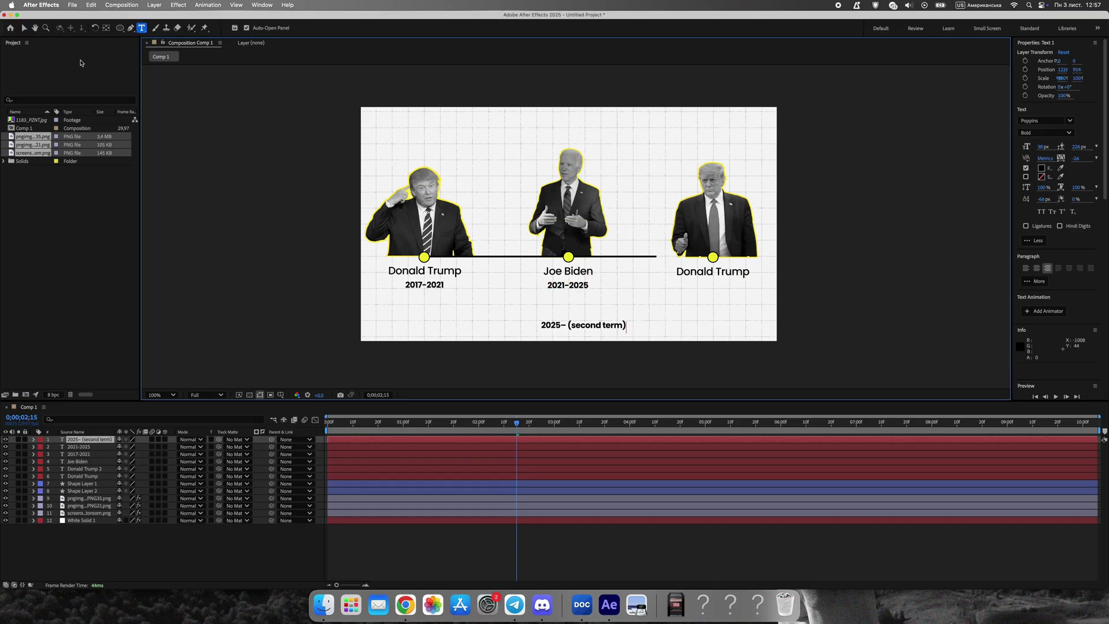
pyautogui.click(24, 28)
pyautogui.moveTo(611, 324); pyautogui.dragTo(740, 285)
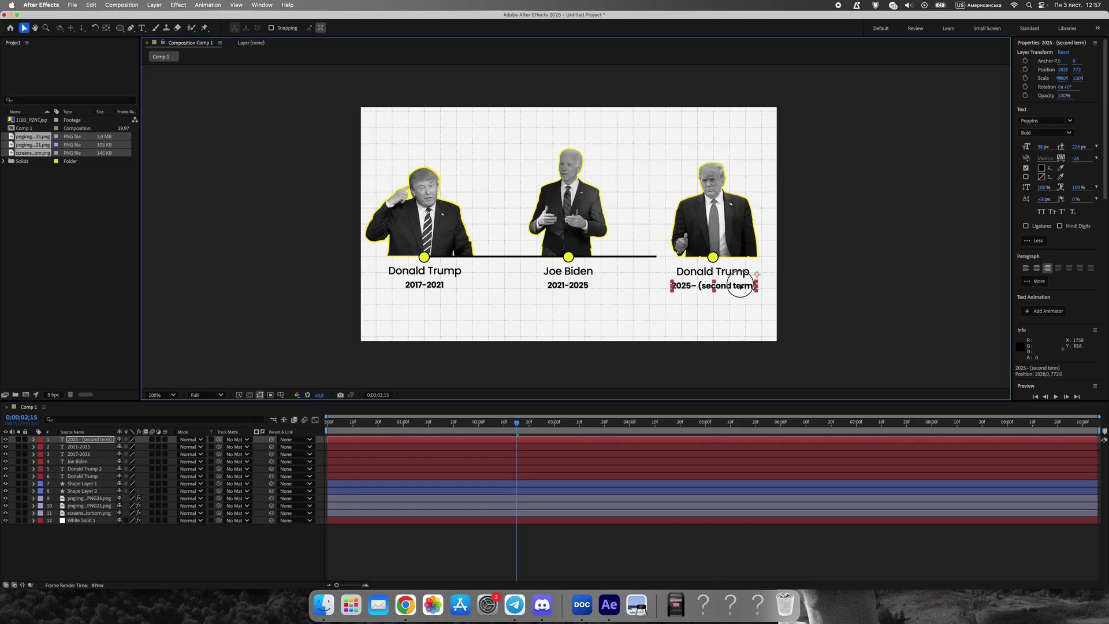
pyautogui.click(868, 272)
# - Add a camera layer with the default settings to the composition
pyautogui.scroll(-1, 822, 305)
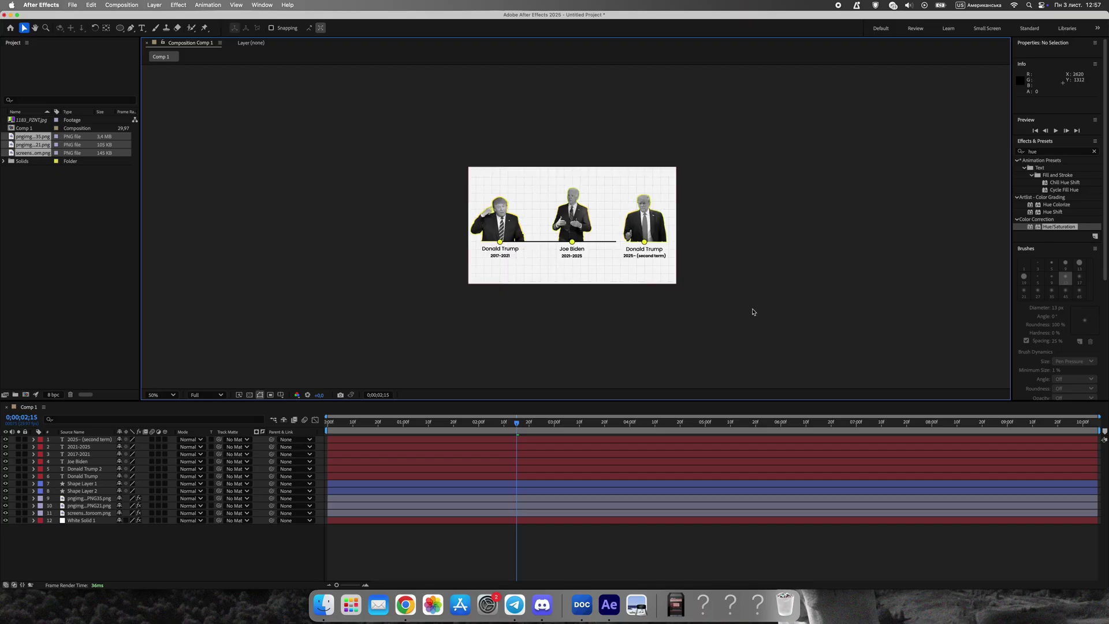
pyautogui.scroll(1, 752, 311)
pyautogui.rightClick(222, 560)
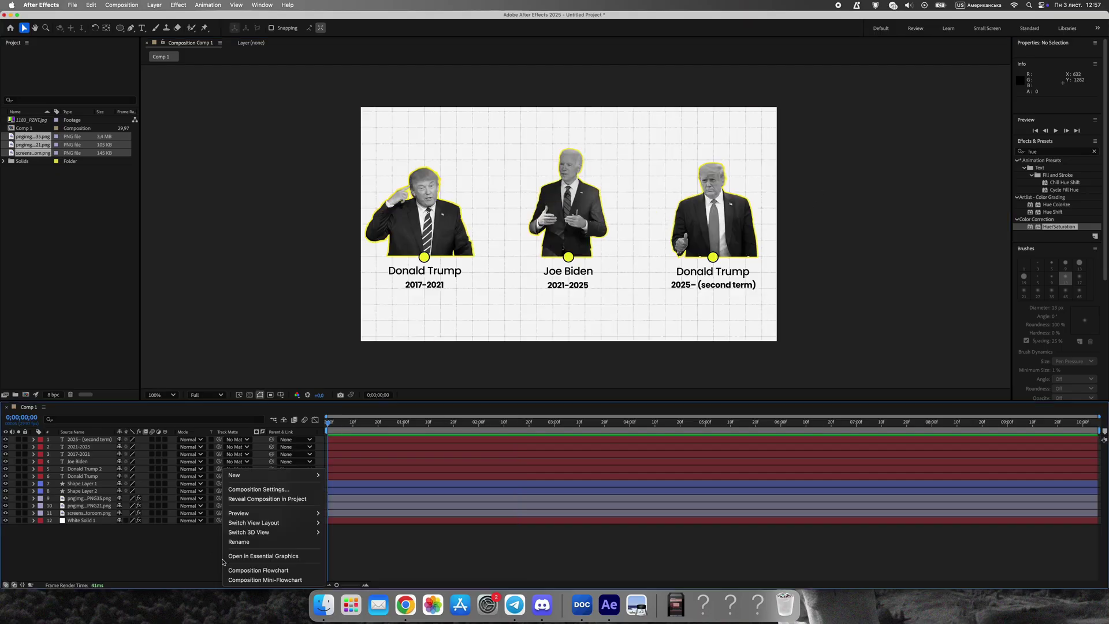
pyautogui.moveTo(266, 475)
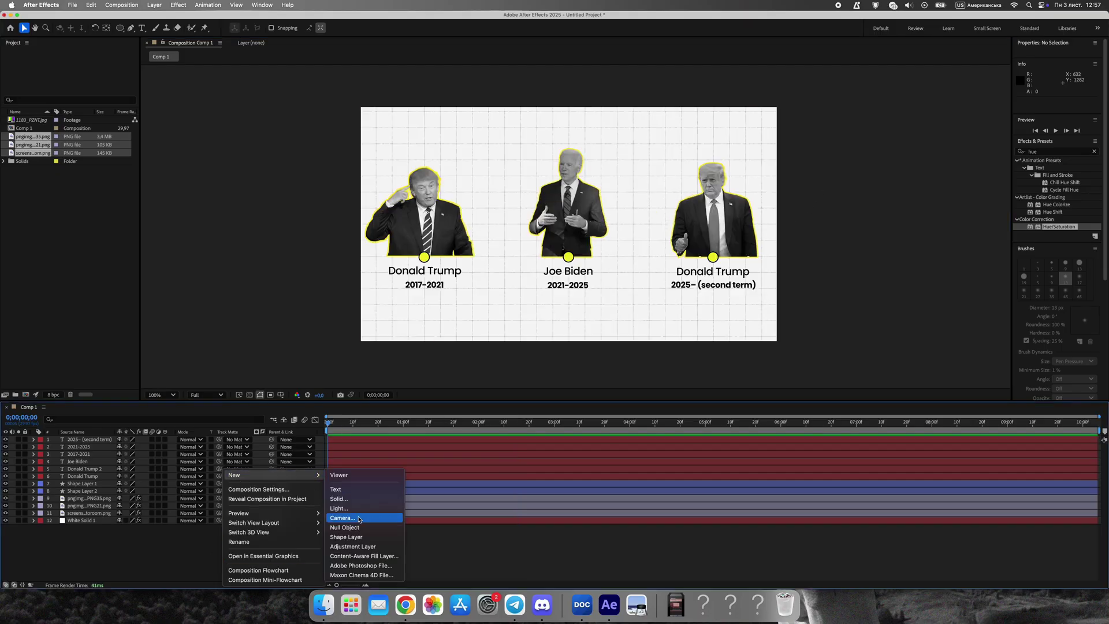
pyautogui.click(359, 519)
pyautogui.press('Return')
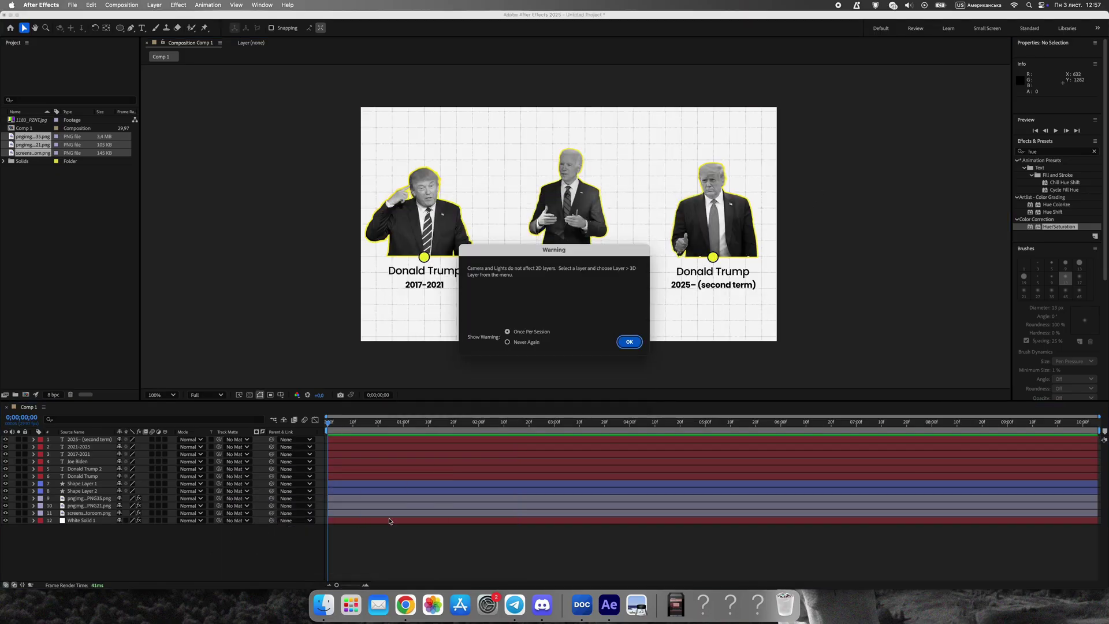
pyautogui.click(628, 342)
# - Add a null object to the composition for controlling the camera
pyautogui.rightClick(192, 469)
pyautogui.moveTo(266, 475)
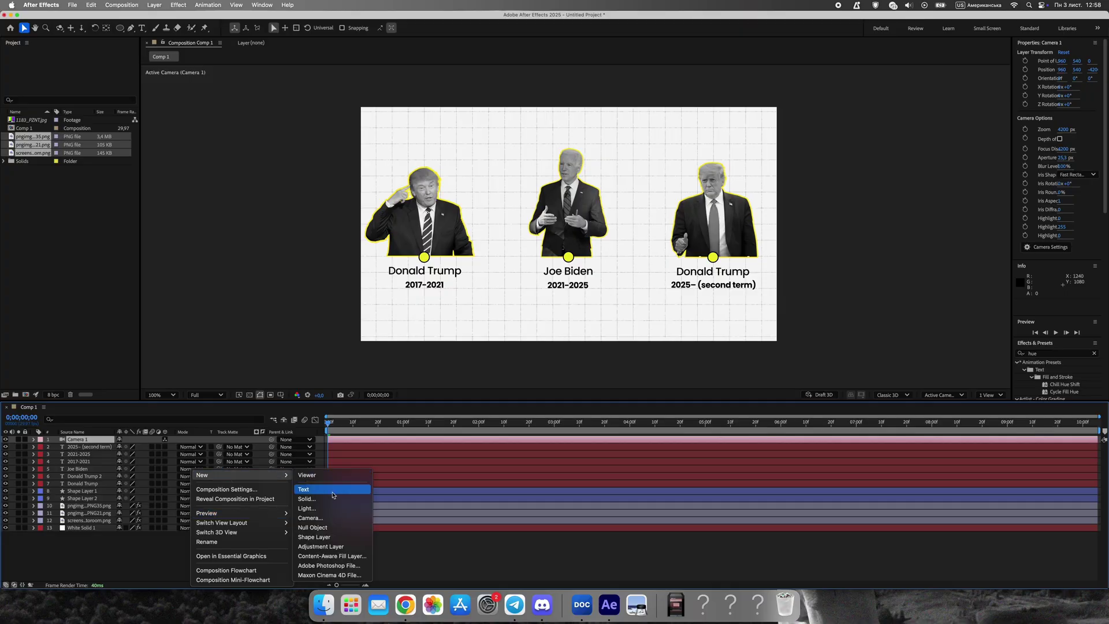
pyautogui.click(329, 527)
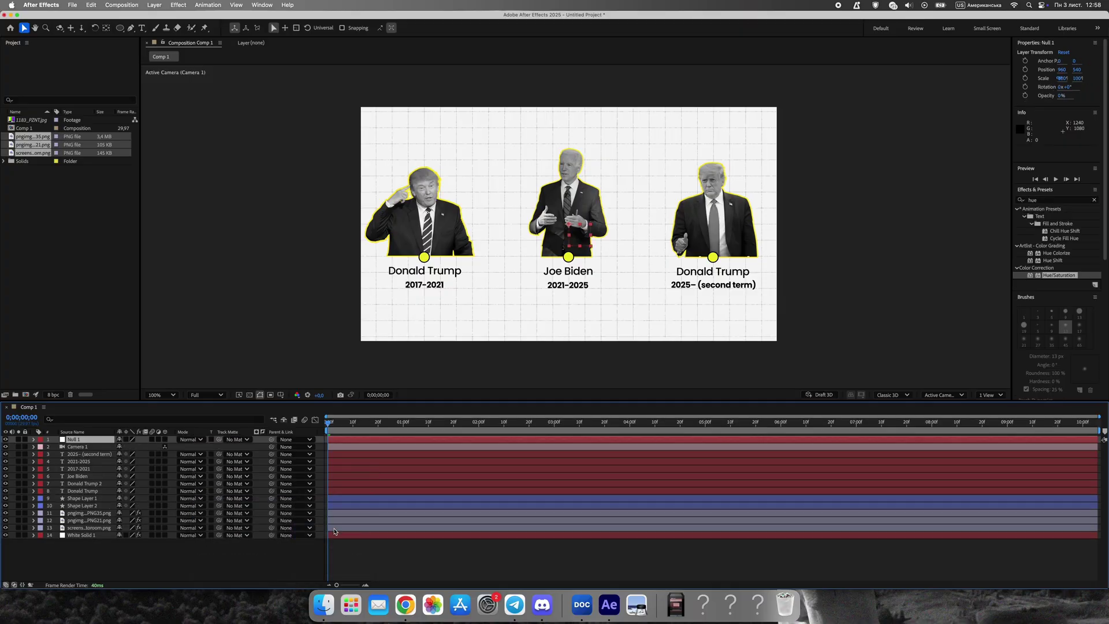
# - Turn all text, shape and portrait layers into 3D layers, leaving the white background solid 2D
pyautogui.click(133, 448)
pyautogui.click(91, 454)
pyautogui.keyDown('shift'); pyautogui.click(97, 528); pyautogui.keyUp('shift')
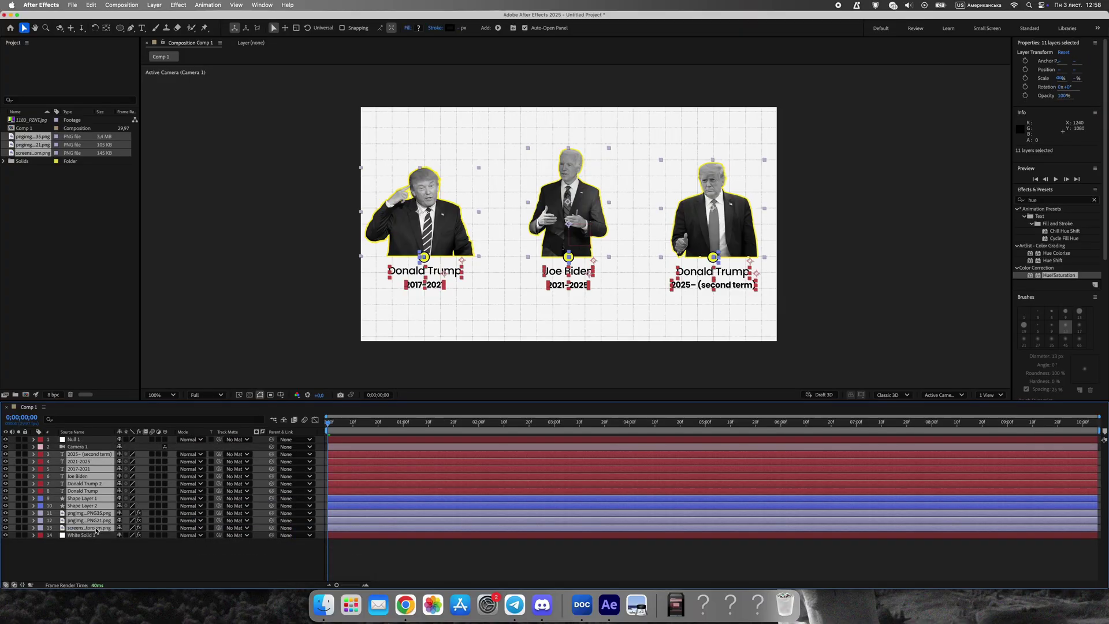
pyautogui.click(164, 527)
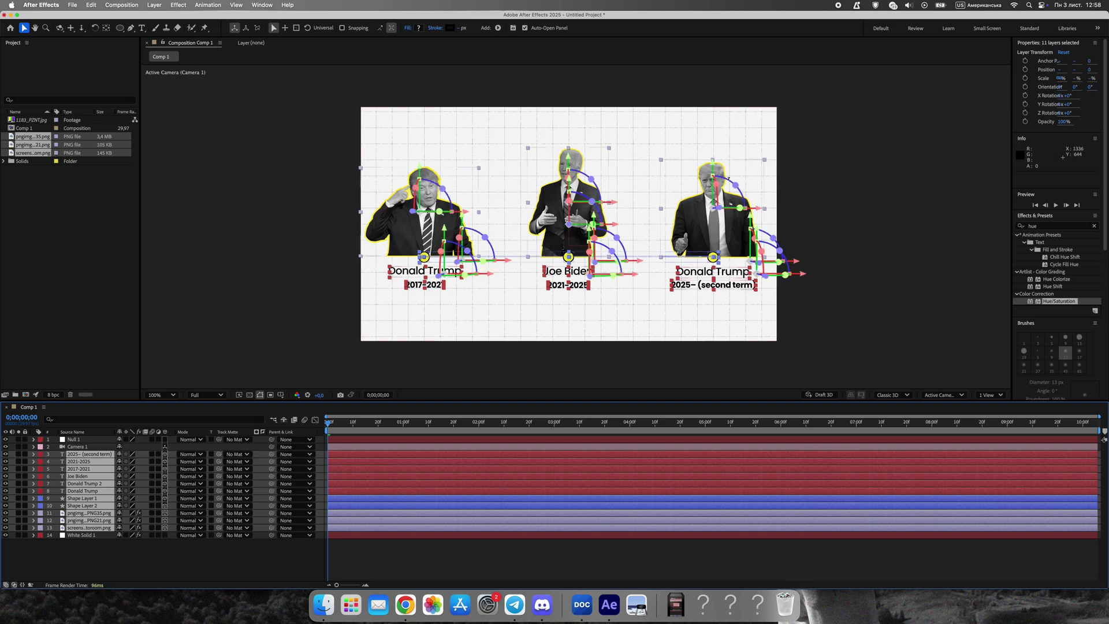
pyautogui.click(925, 217)
# - Parent the camera to the null object and make the null a 3D layer
pyautogui.click(77, 447)
pyautogui.moveTo(271, 446); pyautogui.dragTo(146, 441)
pyautogui.click(88, 440)
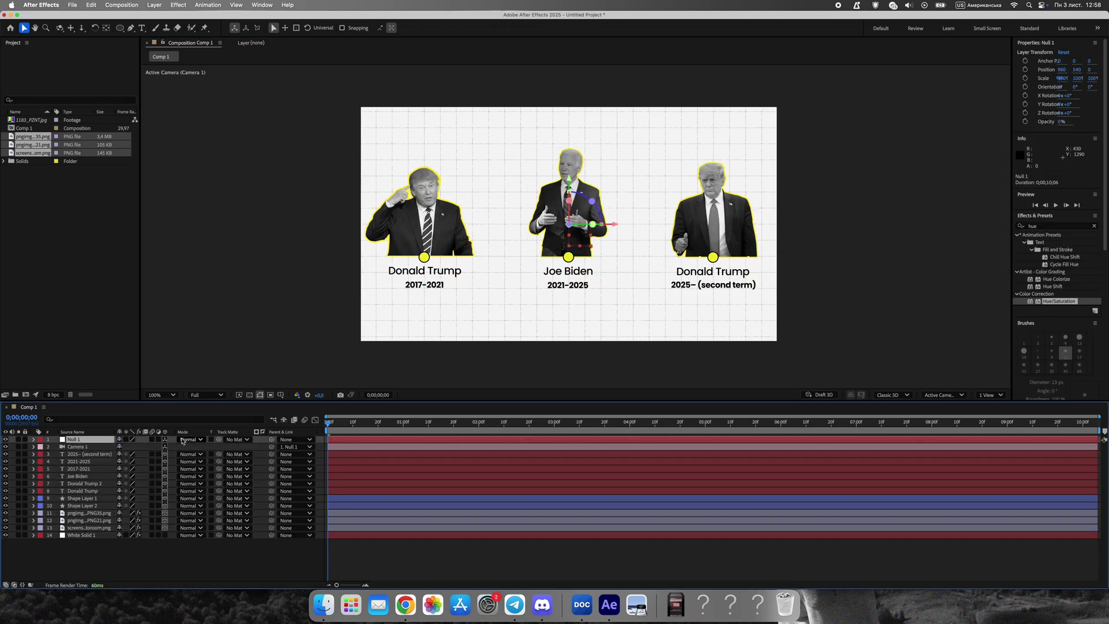
# - Keyframe the null's position at the composition's start at about 296, 563, 1873, framing the left portrait and its caption
pyautogui.click(33, 440)
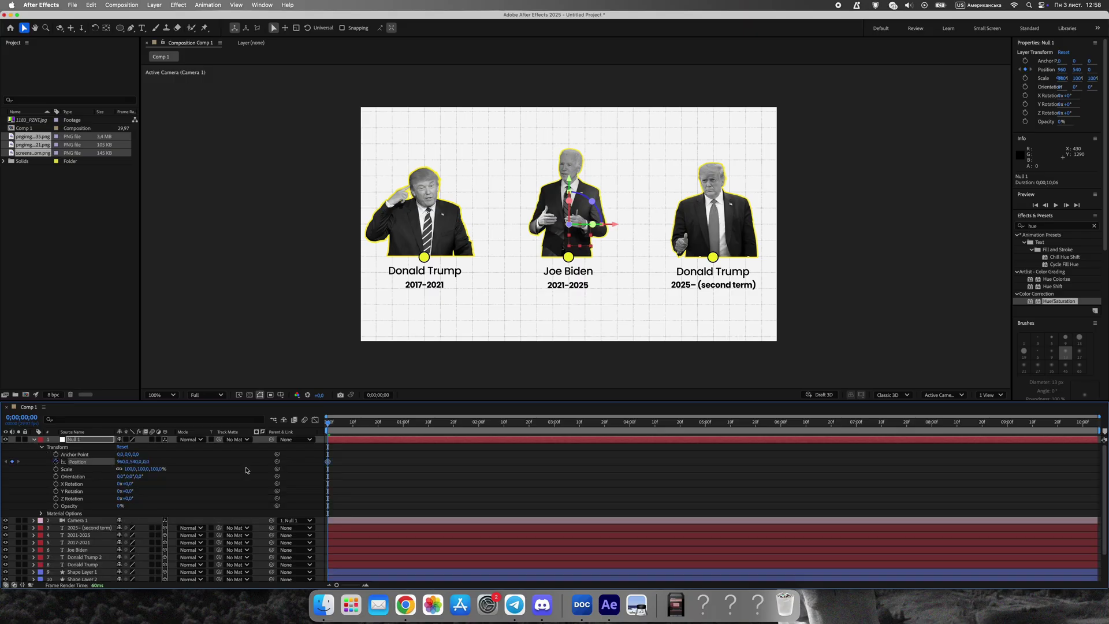
pyautogui.moveTo(123, 462); pyautogui.dragTo(779, 465)
pyautogui.moveTo(120, 462); pyautogui.dragTo(13, 465)
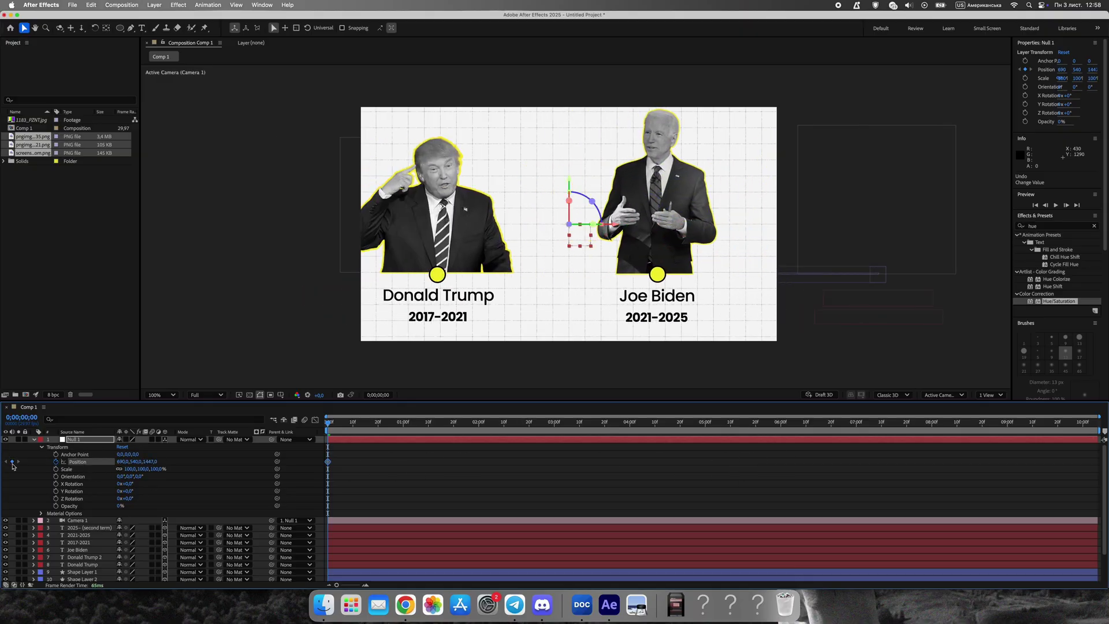
pyautogui.moveTo(112, 462); pyautogui.dragTo(3, 471)
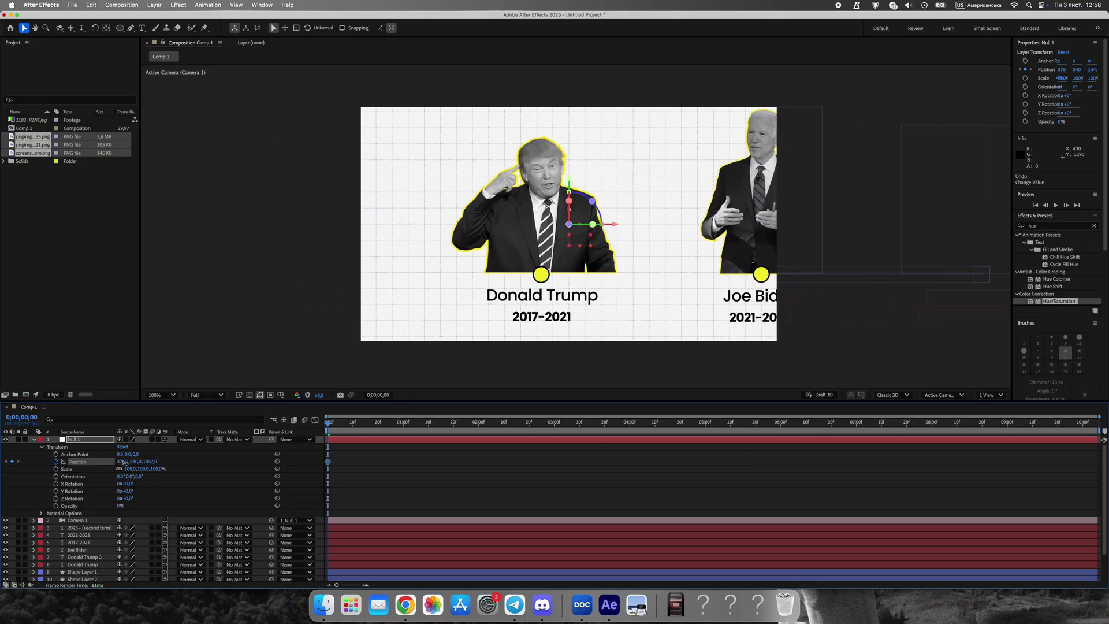
pyautogui.moveTo(125, 463)
pyautogui.mouseDown()
pyautogui.moveTo(95, 464)
pyautogui.moveTo(341, 467)
pyautogui.moveTo(109, 463)
pyautogui.moveTo(152, 462)
pyautogui.moveTo(119, 461)
pyautogui.mouseUp()
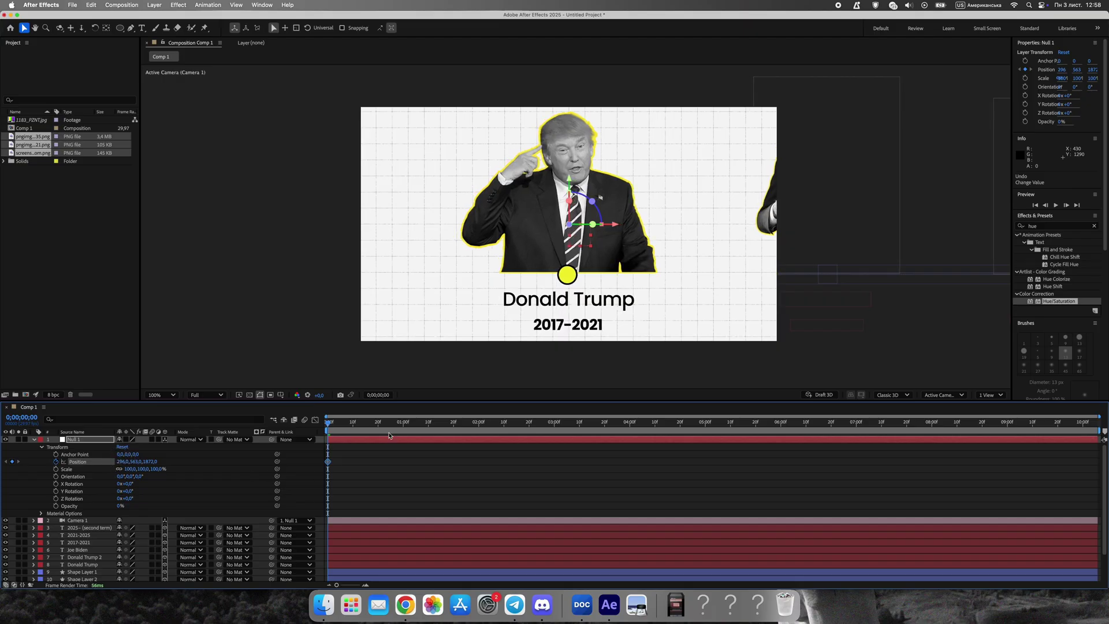
# - Hold the null's first position until 0;00;00;20, then keyframe it at 0;00;01;20 to 953, 523, 1640 to centre the Joe Biden portrait
pyautogui.moveTo(354, 431); pyautogui.dragTo(454, 430)
pyautogui.moveTo(121, 462); pyautogui.dragTo(442, 474)
pyautogui.moveTo(179, 461); pyautogui.dragTo(74, 471)
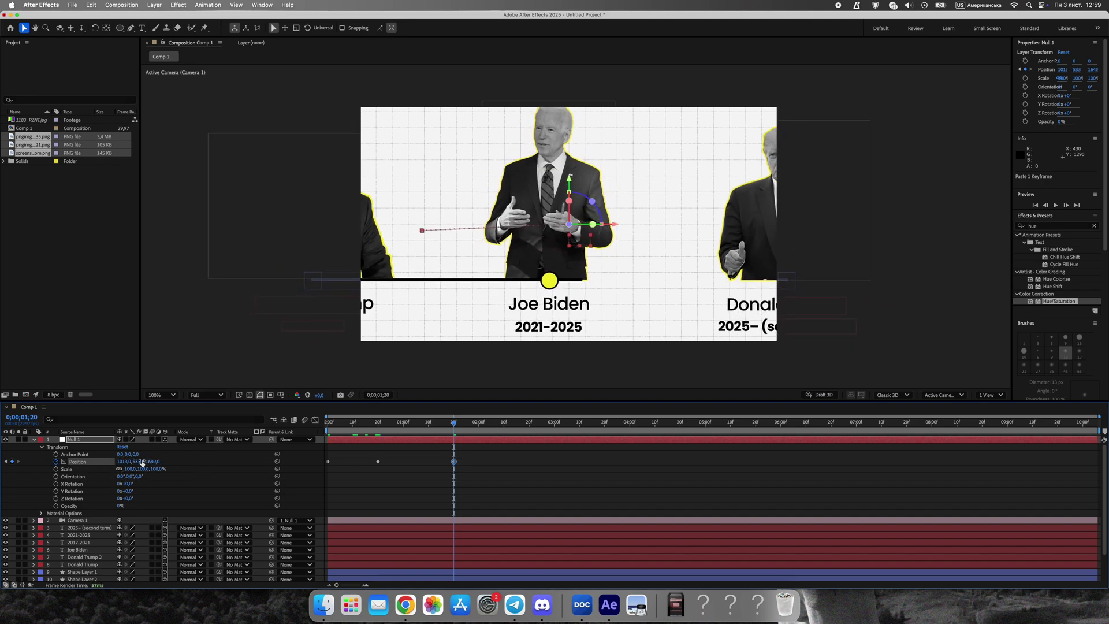
pyautogui.moveTo(140, 463); pyautogui.dragTo(101, 467)
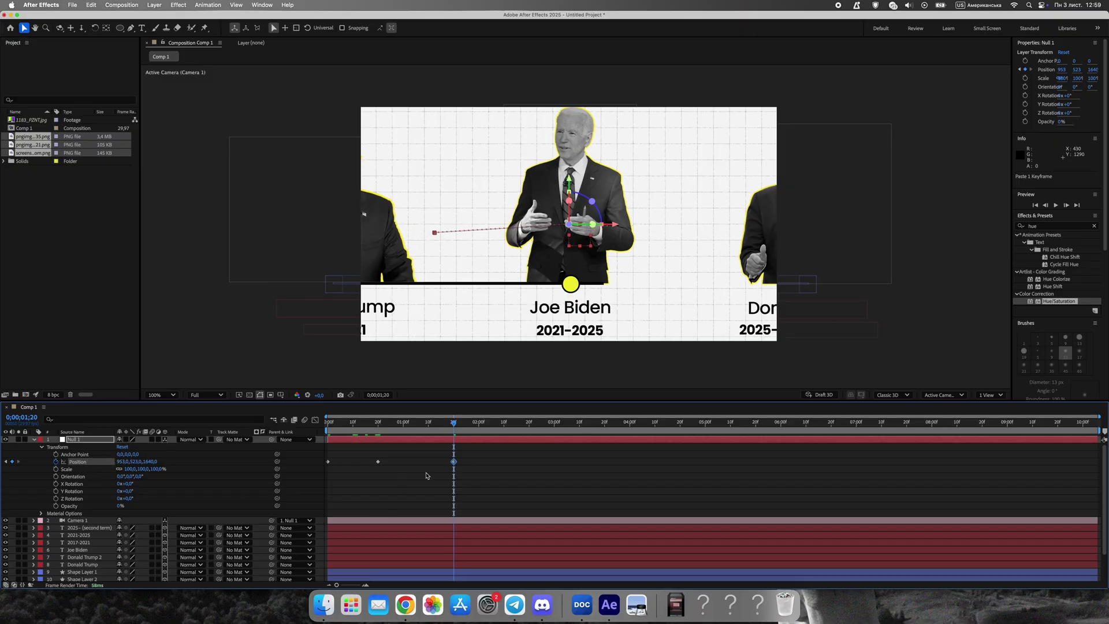
# - Hold the Joe Biden framing until 0;00;02;10, then keyframe the null's position at 0;00;03;00 to 1641, 556, 1725, framing the right portrait
pyautogui.click(469, 428)
pyautogui.moveTo(510, 430); pyautogui.dragTo(554, 426)
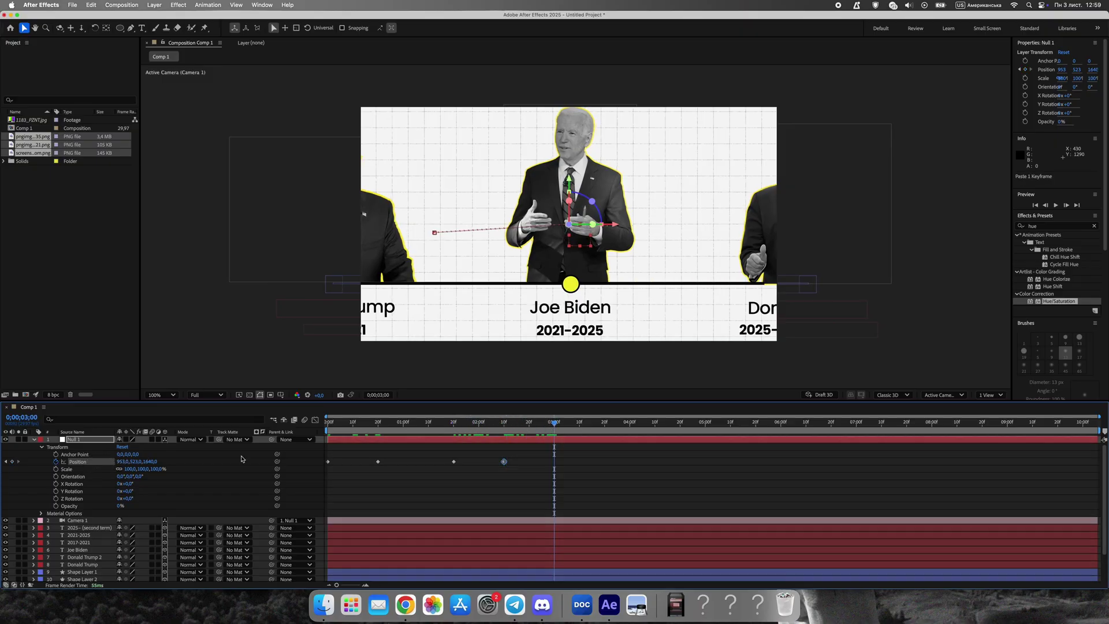
pyautogui.moveTo(124, 462); pyautogui.dragTo(423, 460)
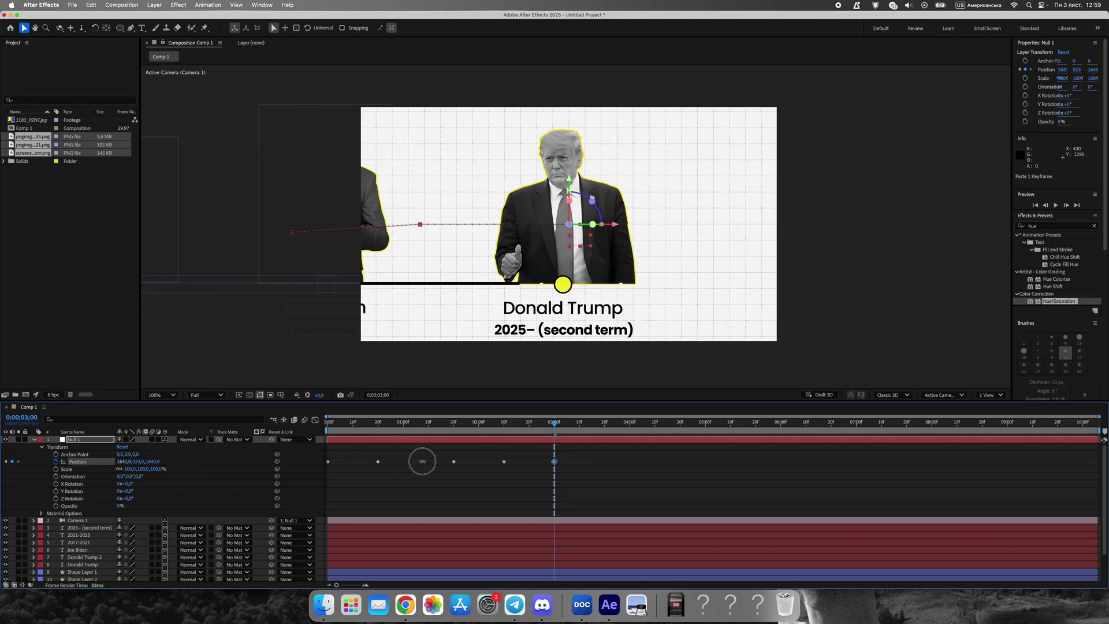
pyautogui.moveTo(153, 461)
pyautogui.mouseDown()
pyautogui.moveTo(193, 460)
pyautogui.moveTo(156, 461)
pyautogui.mouseUp()
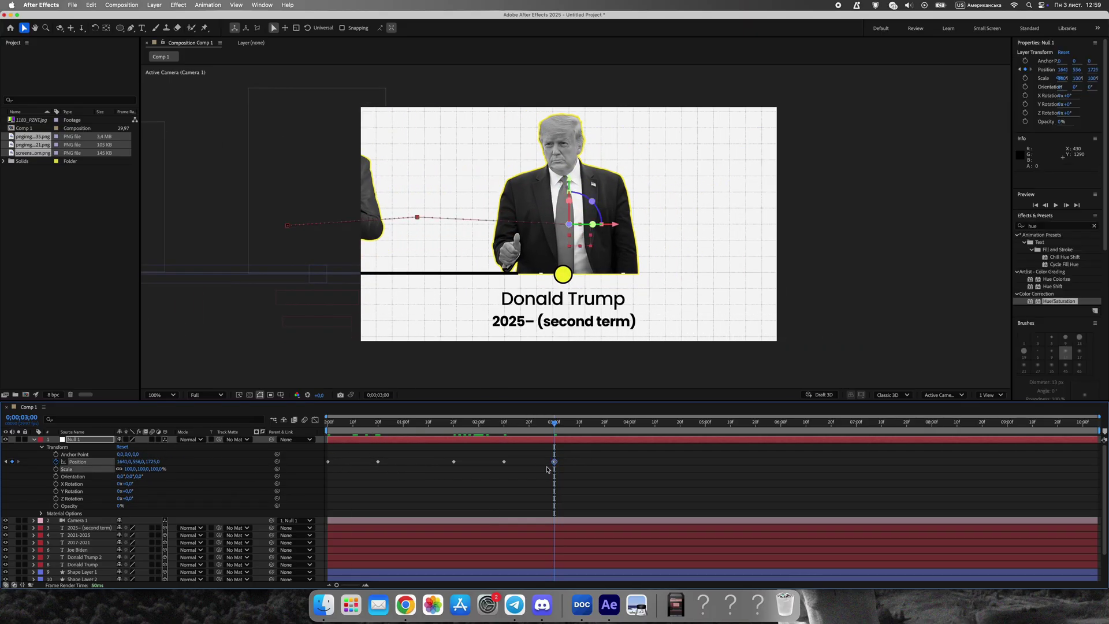
# - Hold the right-portrait framing until 0;00;03;18, then keyframe the null's position at 0;00;04;20 to 924, 544, 175, framing all three portraits
pyautogui.moveTo(554, 423); pyautogui.dragTo(599, 462)
pyautogui.press('cmd+v')
pyautogui.click(660, 423)
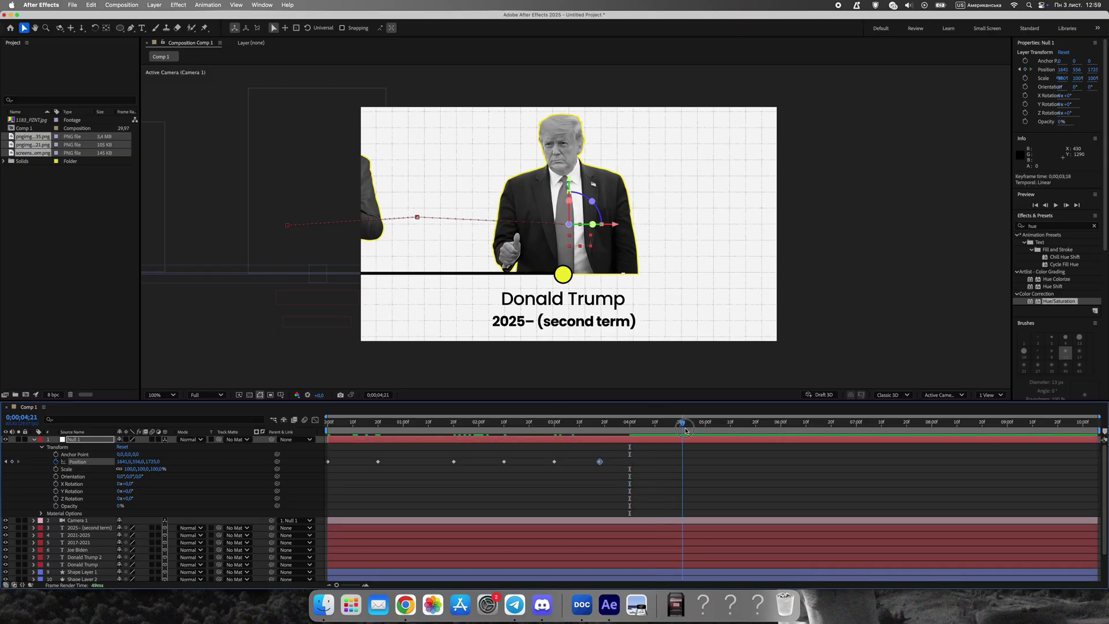
pyautogui.moveTo(686, 430); pyautogui.dragTo(681, 428)
pyautogui.moveTo(107, 464); pyautogui.dragTo(100, 466)
pyautogui.moveTo(153, 461); pyautogui.dragTo(80, 497)
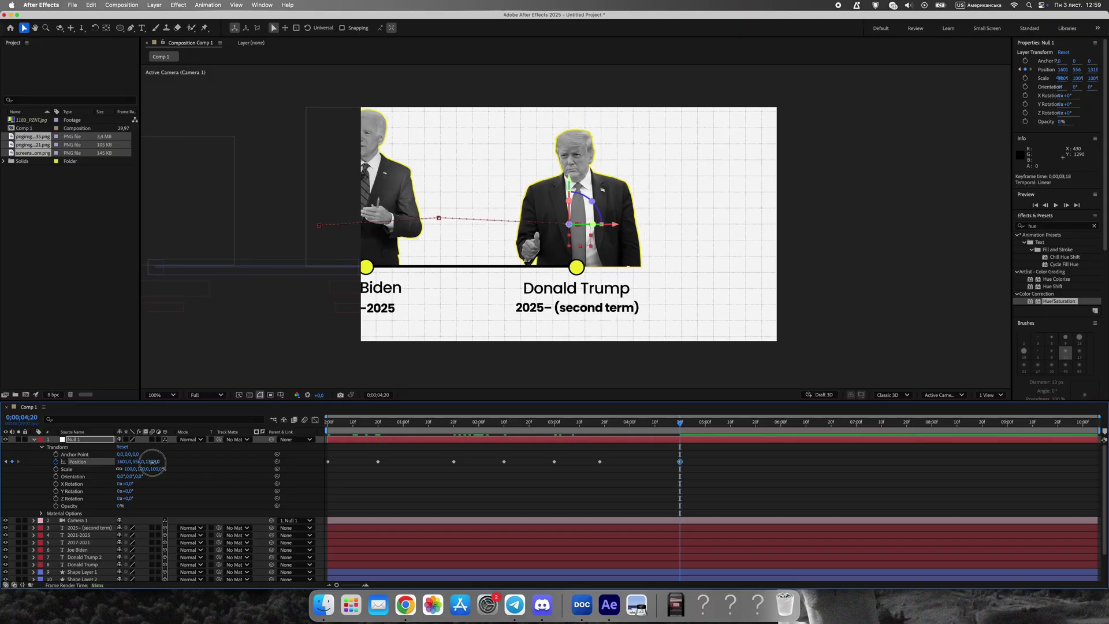
pyautogui.moveTo(152, 463); pyautogui.dragTo(46, 474)
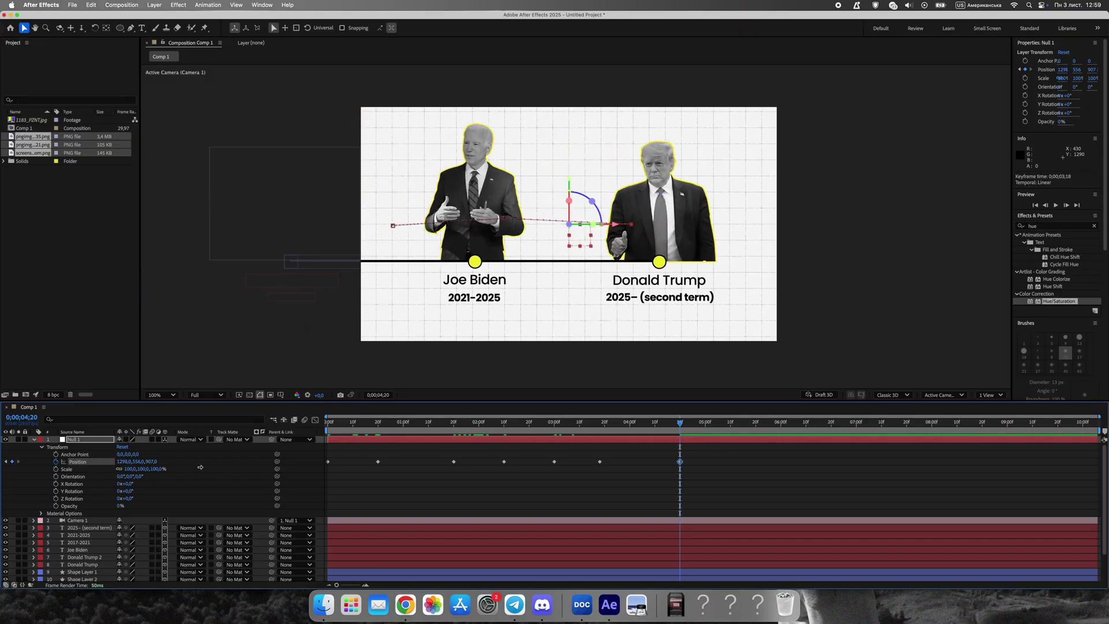
pyautogui.moveTo(200, 467); pyautogui.dragTo(118, 461)
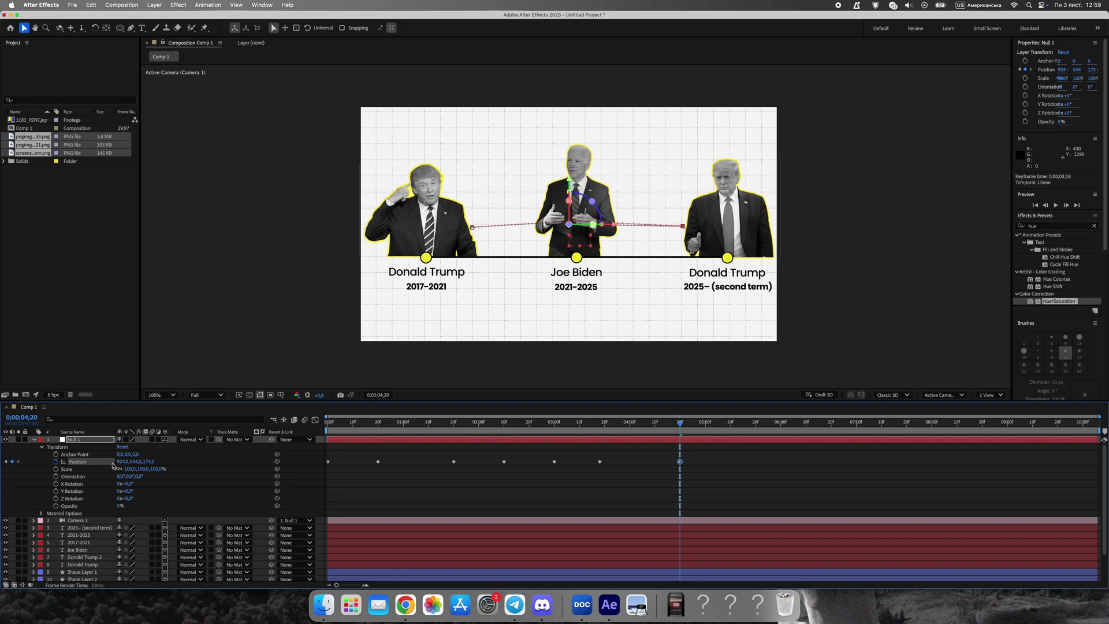
pyautogui.click(726, 461)
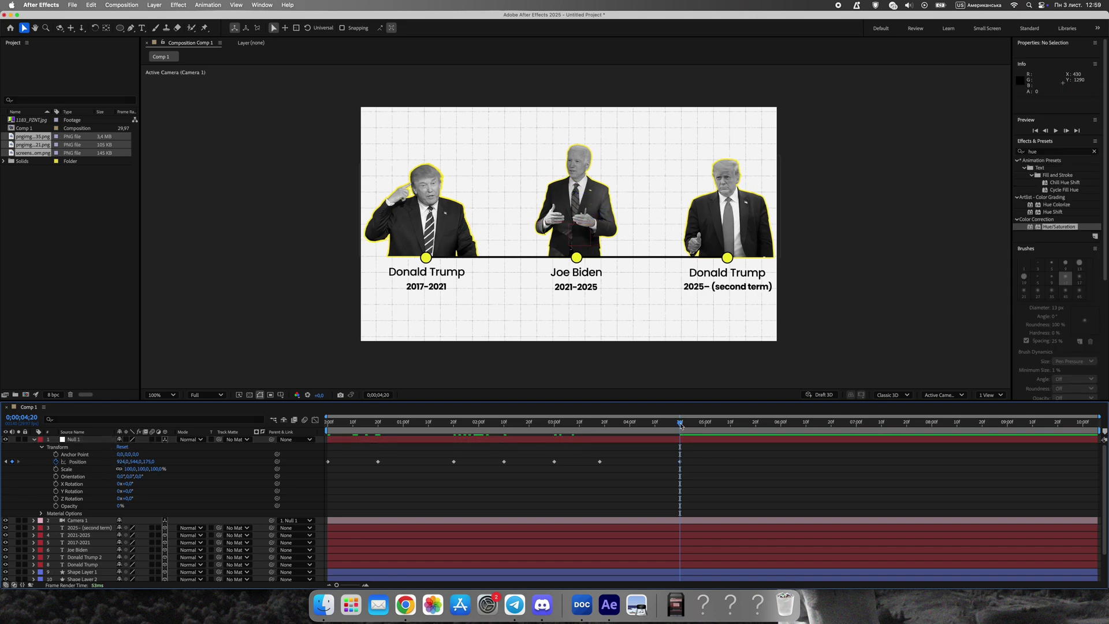
# - Ease all of the null's position keyframes by reshaping their speed curve in the Graph Editor
pyautogui.press('Home')
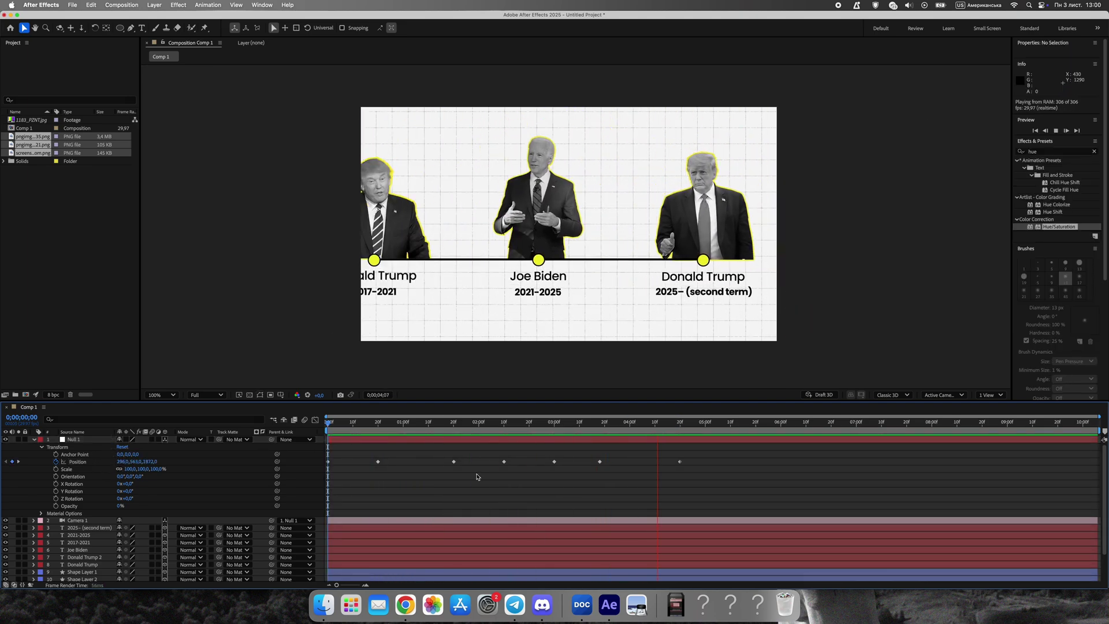
pyautogui.press('space')
pyautogui.moveTo(709, 465); pyautogui.dragTo(272, 485)
pyautogui.click(314, 421)
pyautogui.moveTo(777, 517); pyautogui.dragTo(277, 599)
pyautogui.moveTo(440, 559); pyautogui.dragTo(417, 563)
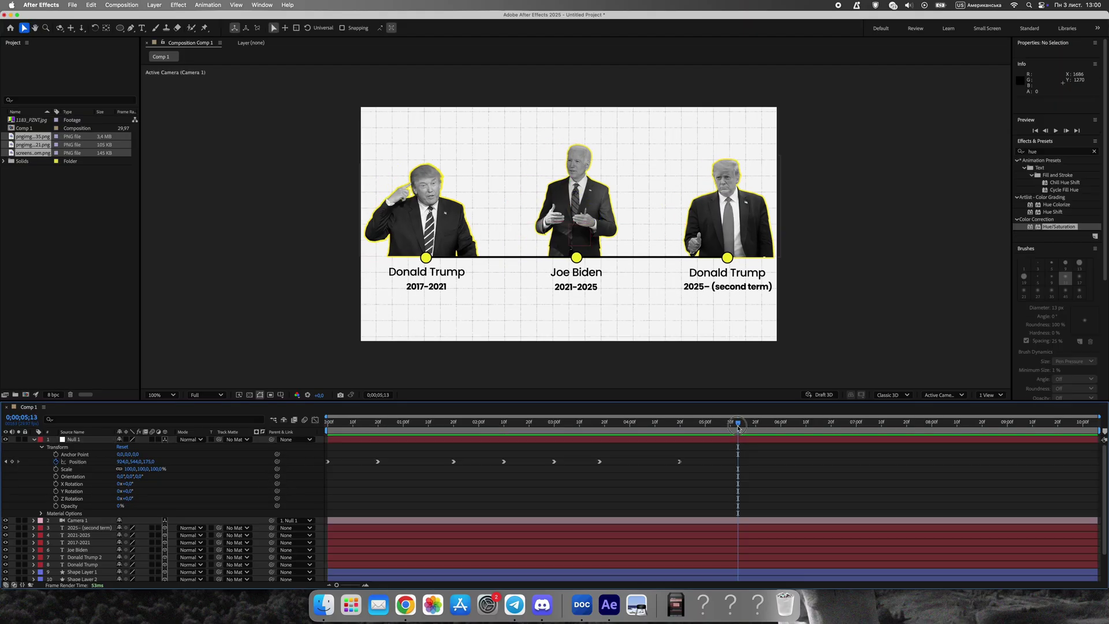
# - Play back the eased camera move from the composition's start
pyautogui.moveTo(716, 423); pyautogui.dragTo(177, 419)
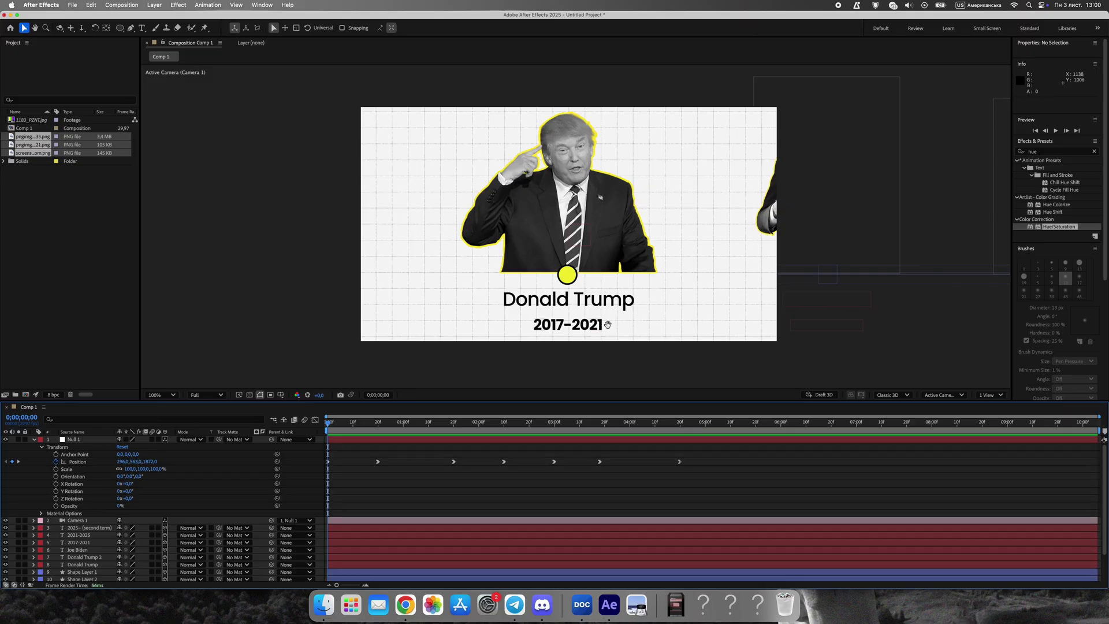
pyautogui.press('space')
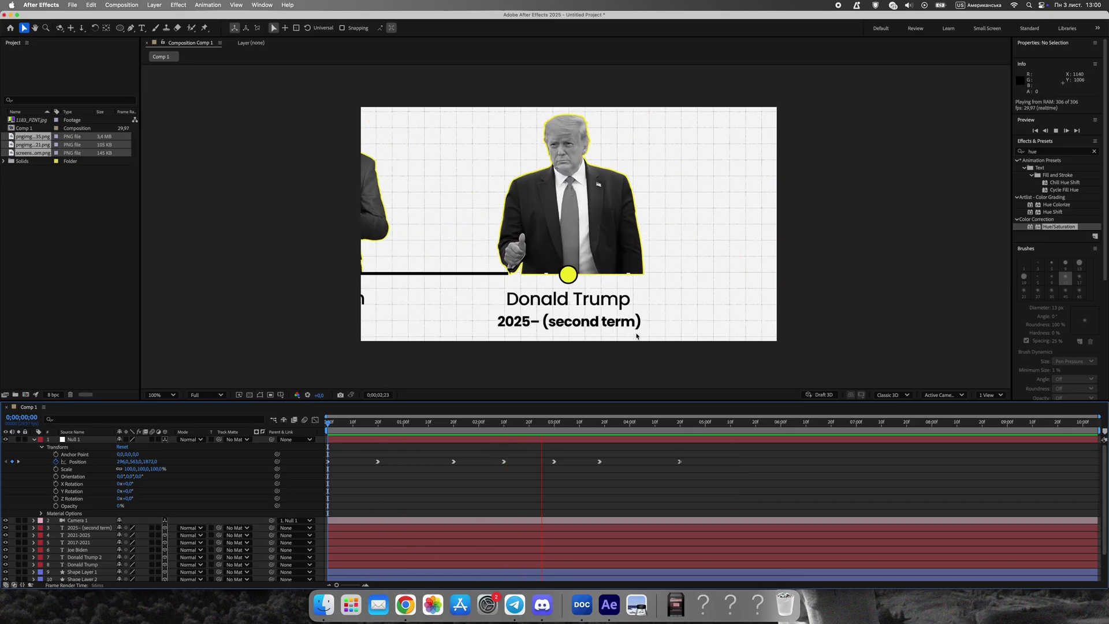
pyautogui.press('space')
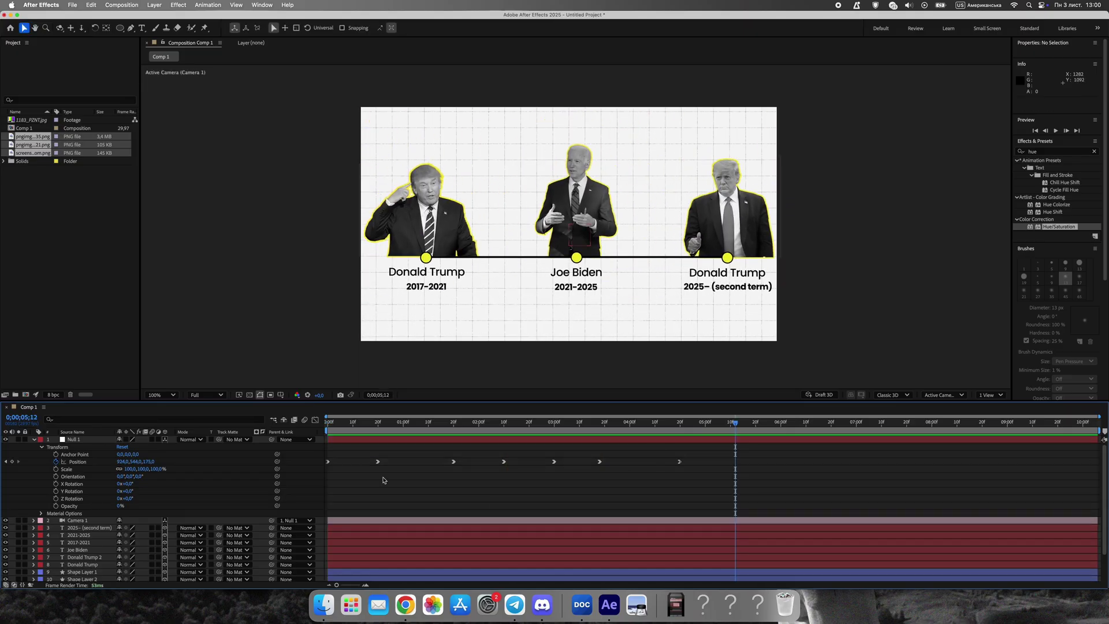
# - Shift the null's position keyframes later from the third onward, placing the last at about 0;00;07;11 to slow the camera move
pyautogui.moveTo(371, 455)
pyautogui.mouseDown()
pyautogui.moveTo(388, 472)
pyautogui.moveTo(363, 447)
pyautogui.mouseUp()
pyautogui.moveTo(437, 446); pyautogui.dragTo(692, 494)
pyautogui.click(684, 464)
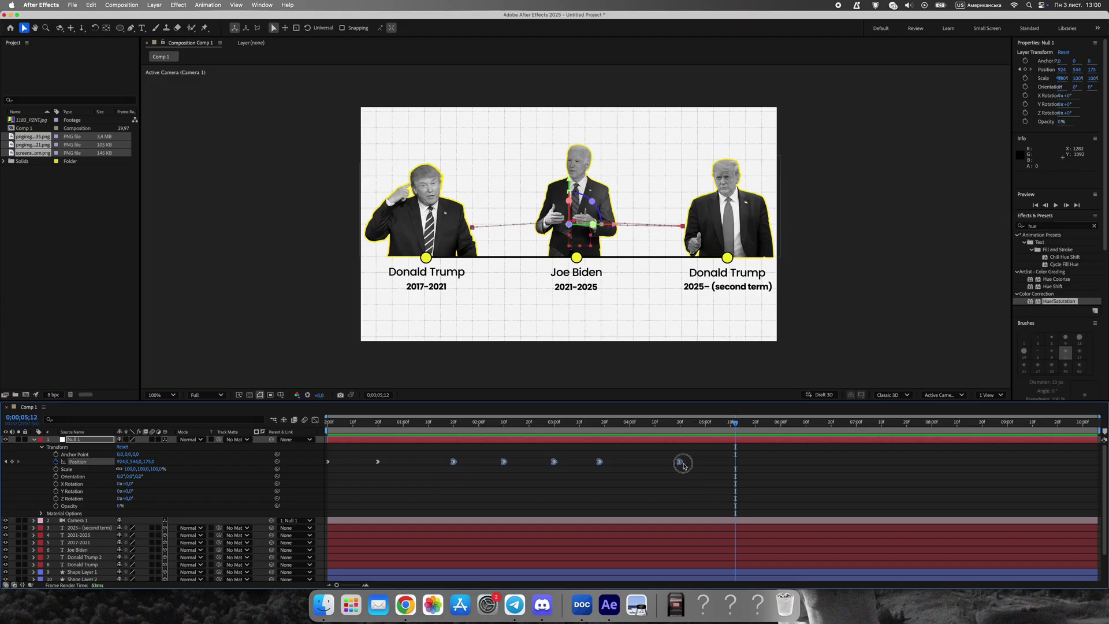
pyautogui.moveTo(722, 448); pyautogui.dragTo(443, 482)
pyautogui.moveTo(454, 463); pyautogui.dragTo(475, 465)
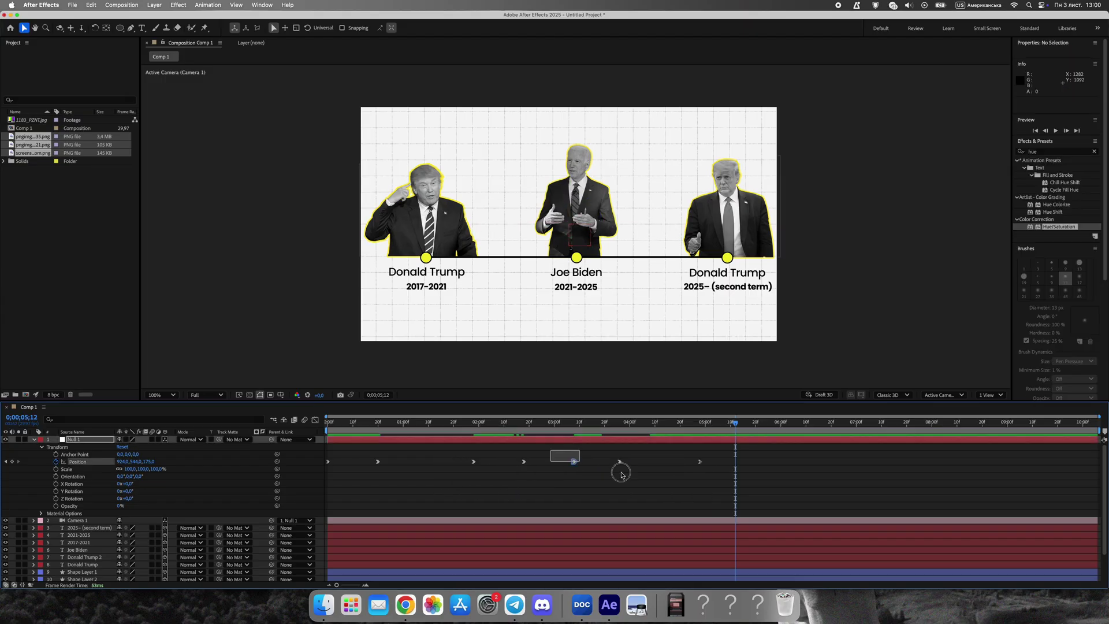
pyautogui.click(700, 461)
pyautogui.moveTo(728, 453); pyautogui.dragTo(769, 463)
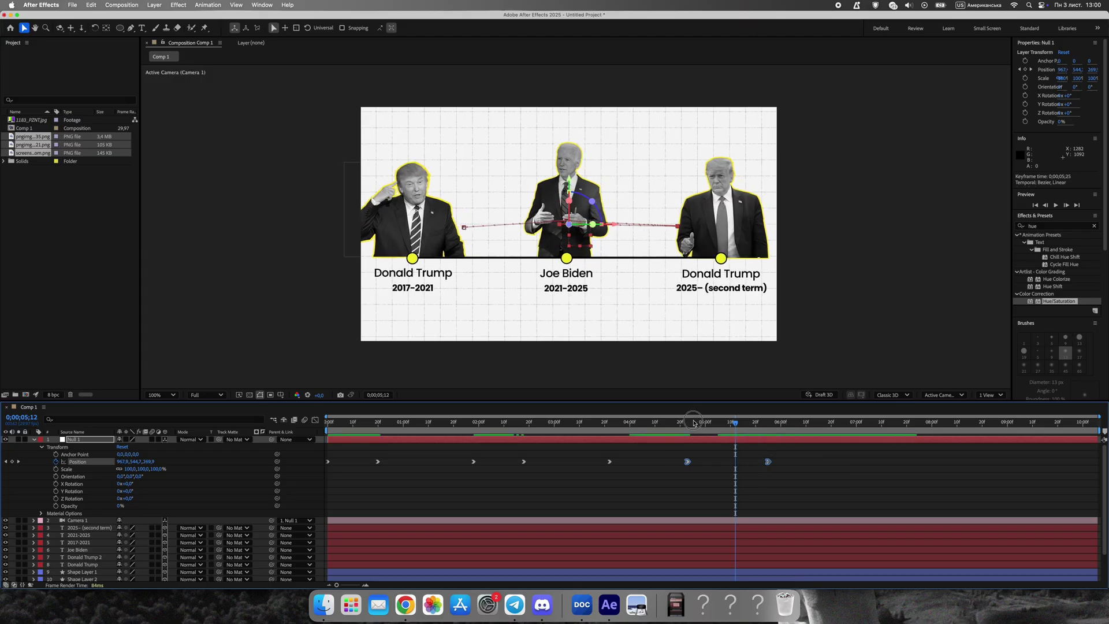
# - Play back the retimed camera move from the start and scrub through its final pull-out
pyautogui.press('Home')
pyautogui.click(618, 311)
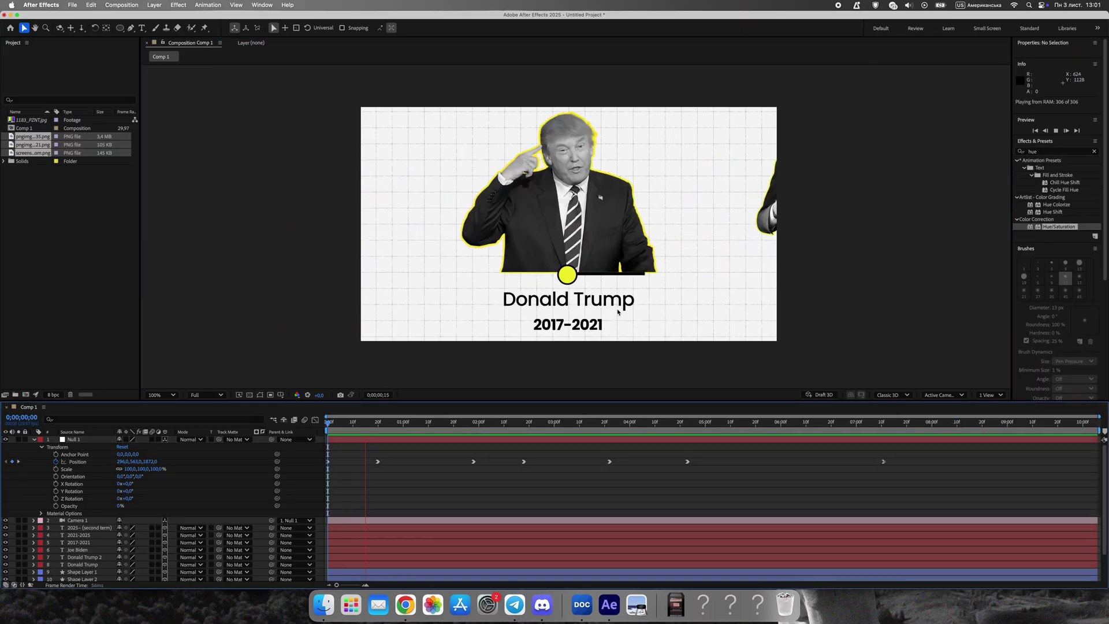
pyautogui.press('space')
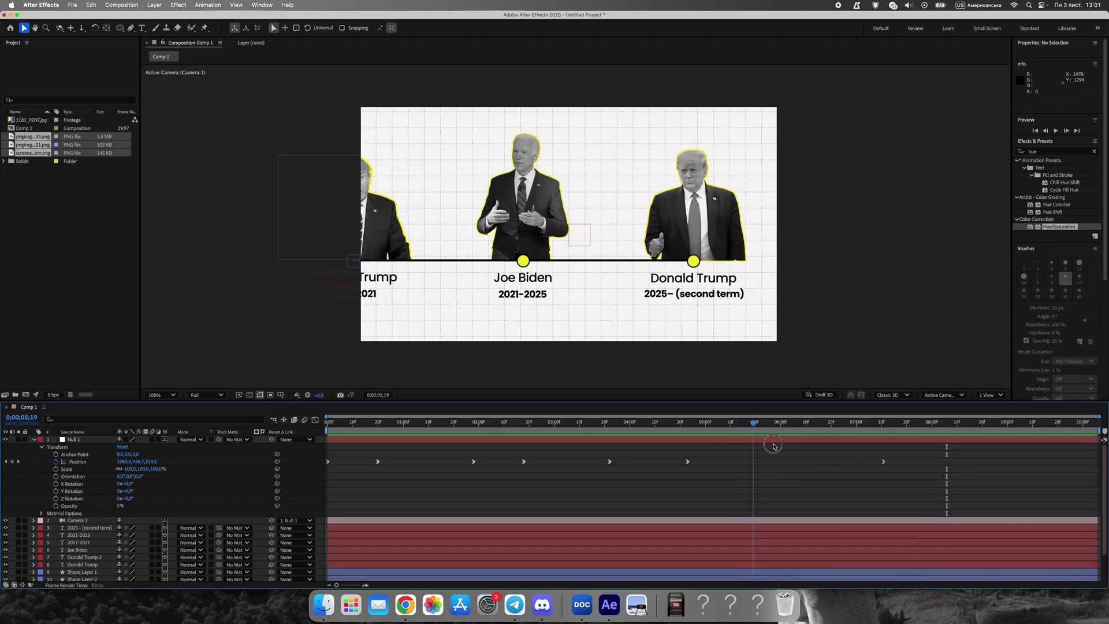
pyautogui.click(497, 462)
pyautogui.moveTo(497, 462); pyautogui.dragTo(784, 462)
# - Add an adjustment layer above all layers and apply Posterize Time to it with a frame rate of 12
pyautogui.click(34, 439)
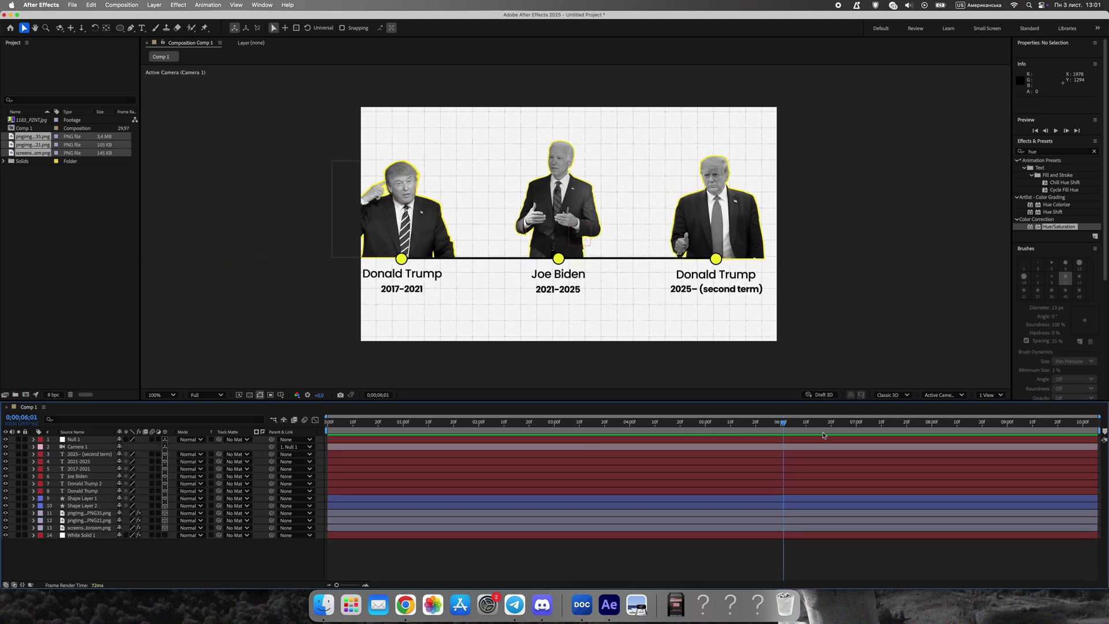
pyautogui.click(844, 424)
pyautogui.rightClick(263, 556)
pyautogui.moveTo(280, 475)
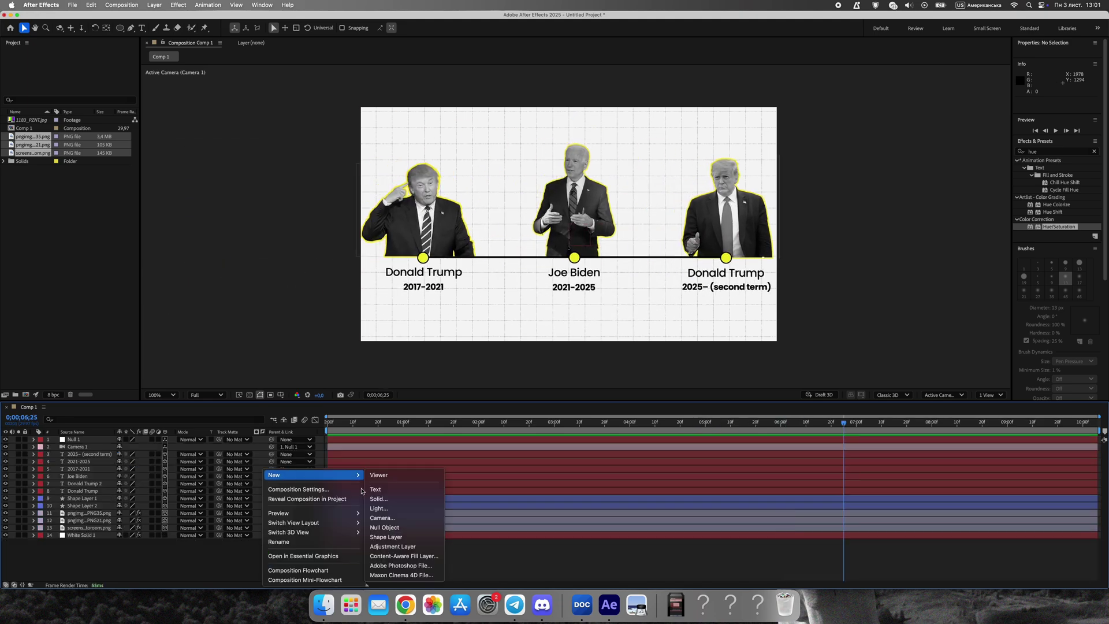
pyautogui.click(399, 542)
pyautogui.click(1096, 201)
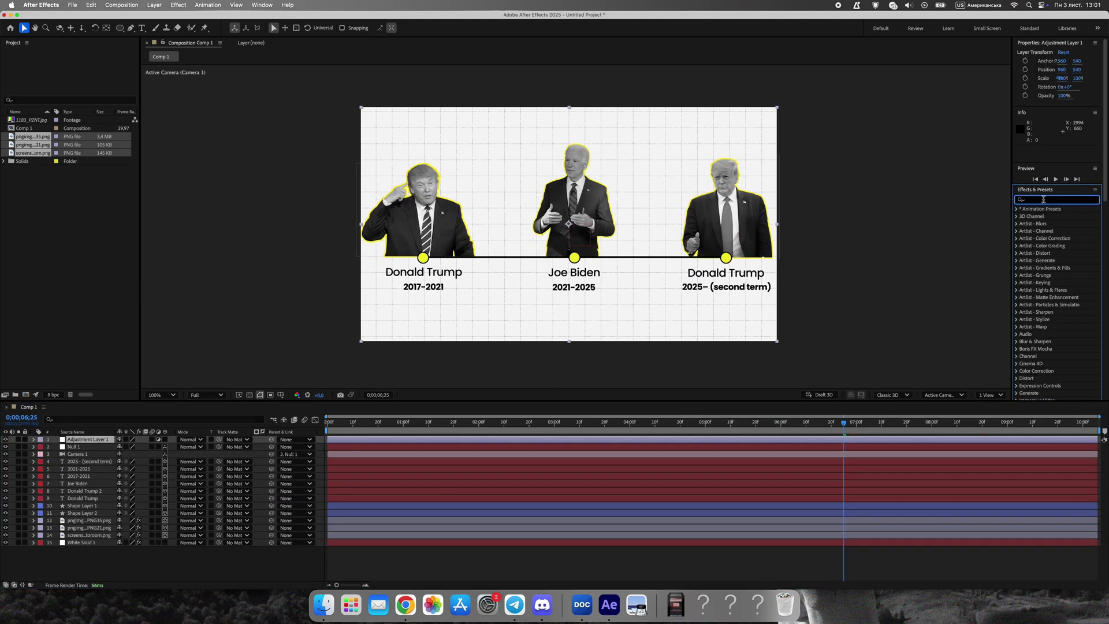
pyautogui.write('posteri')
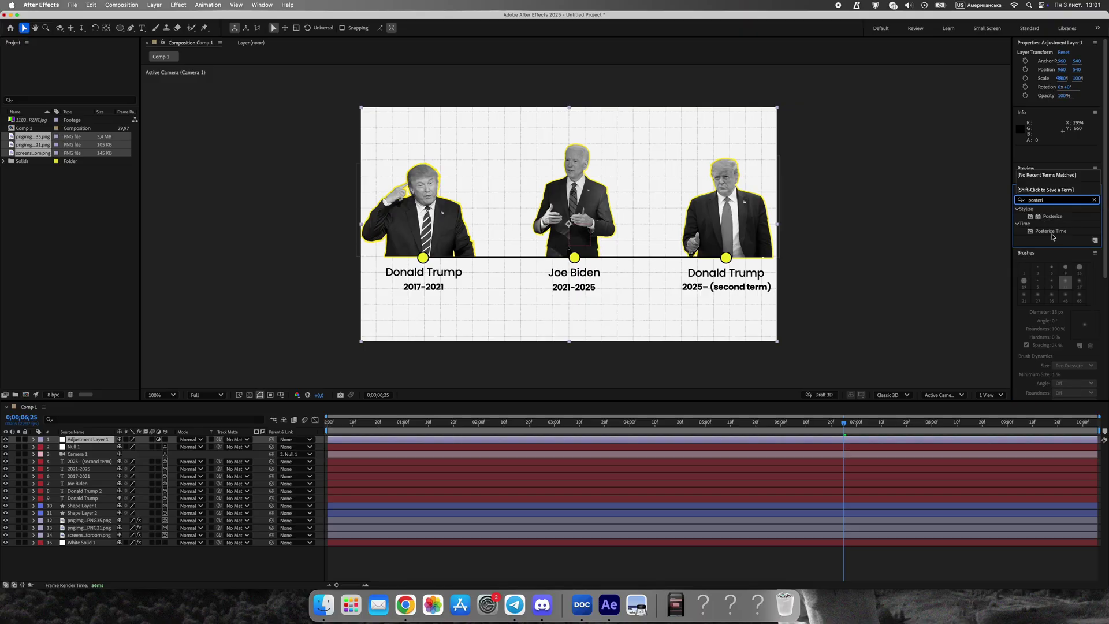
pyautogui.moveTo(1051, 231); pyautogui.dragTo(116, 439)
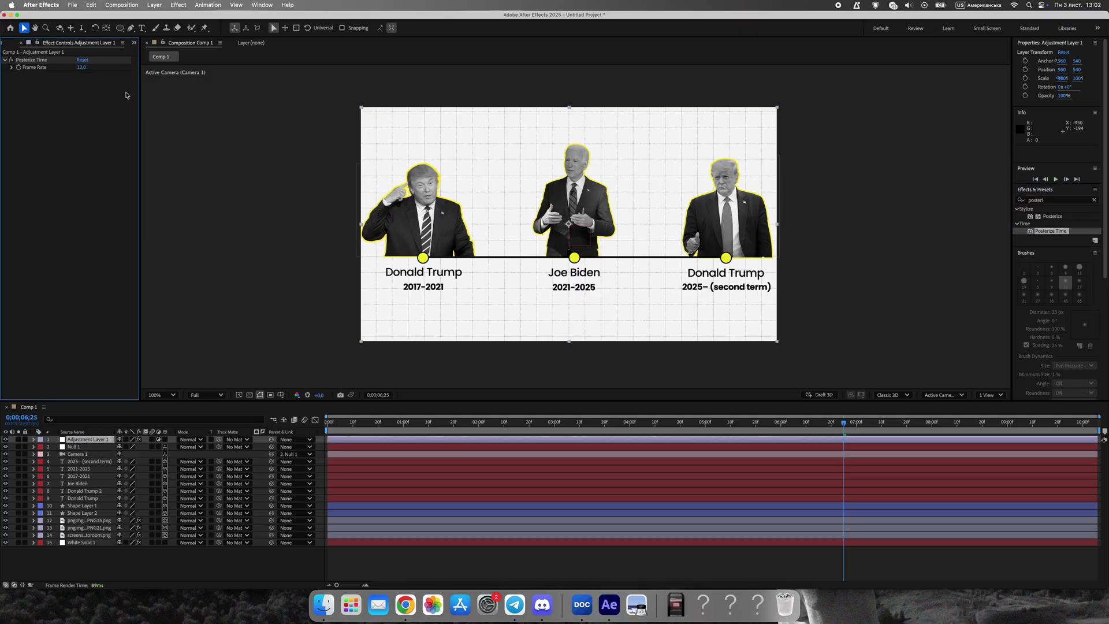
# - Apply the Noise effect to the adjustment layer and set its amount of noise to 17%
pyautogui.click(1057, 199)
pyautogui.write('Noise')
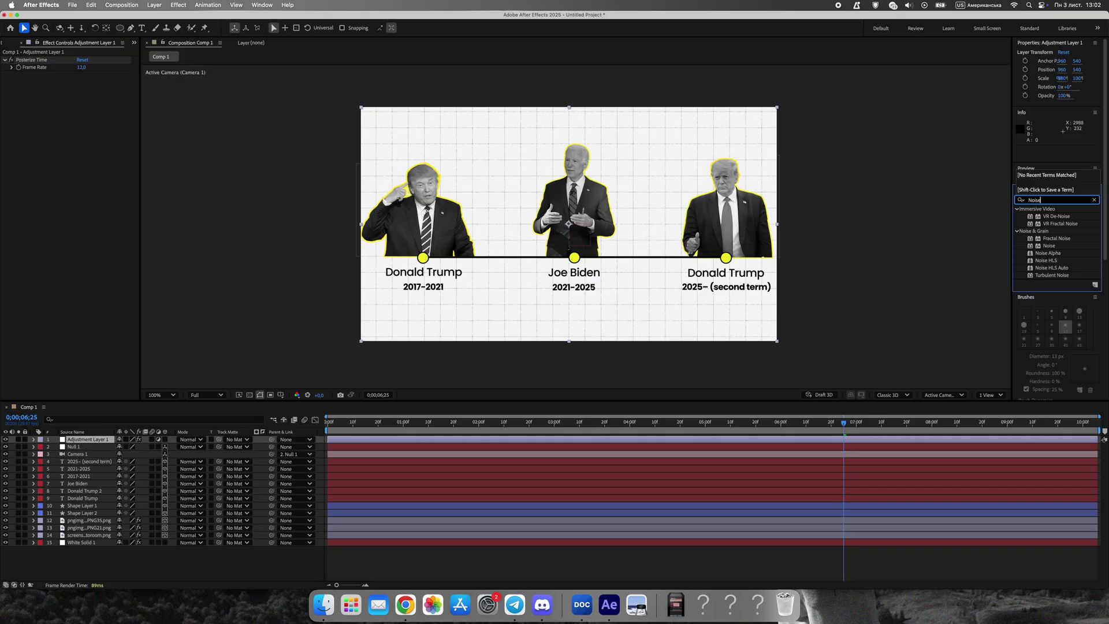
pyautogui.moveTo(1050, 247); pyautogui.dragTo(81, 91)
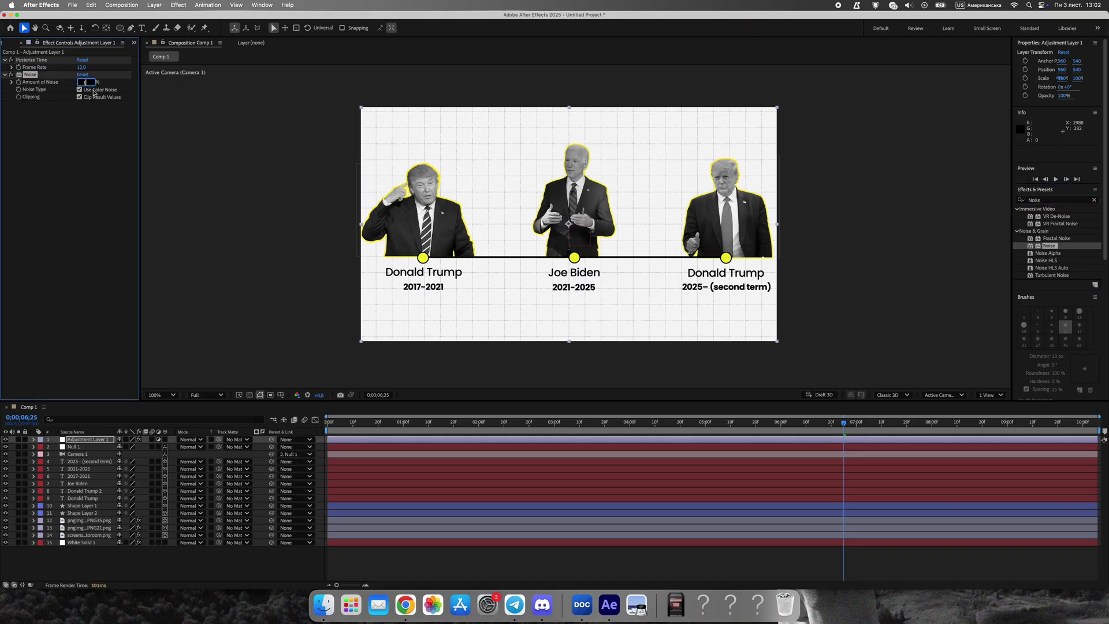
pyautogui.write('17')
pyautogui.click(239, 188)
pyautogui.scroll(2, 600, 260)
pyautogui.scroll(-1, 618, 225)
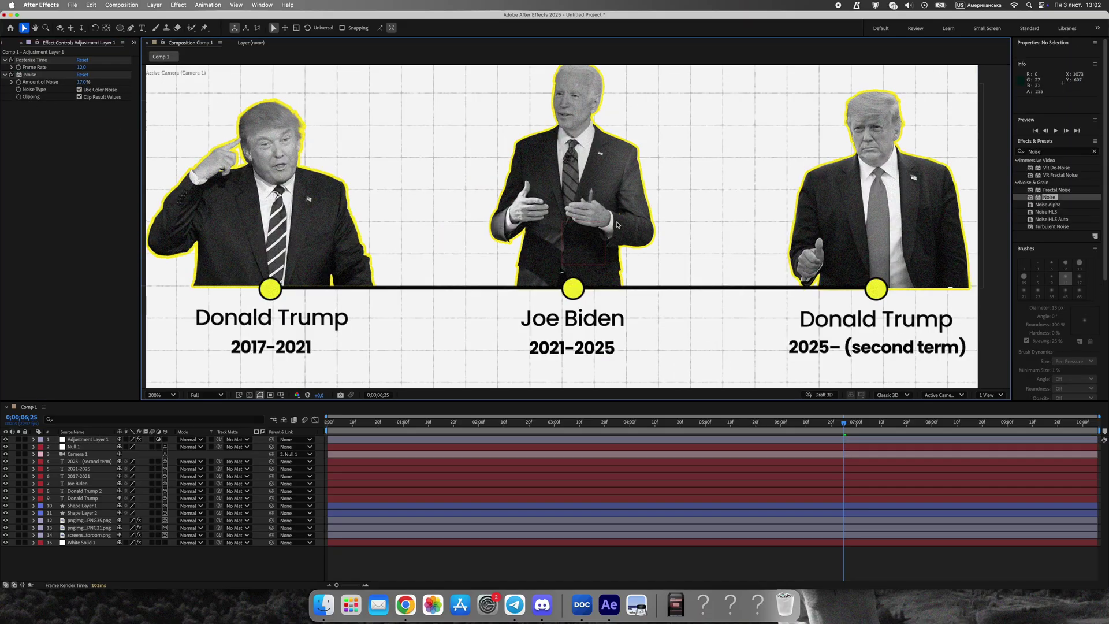
pyautogui.scroll(-2, 600, 321)
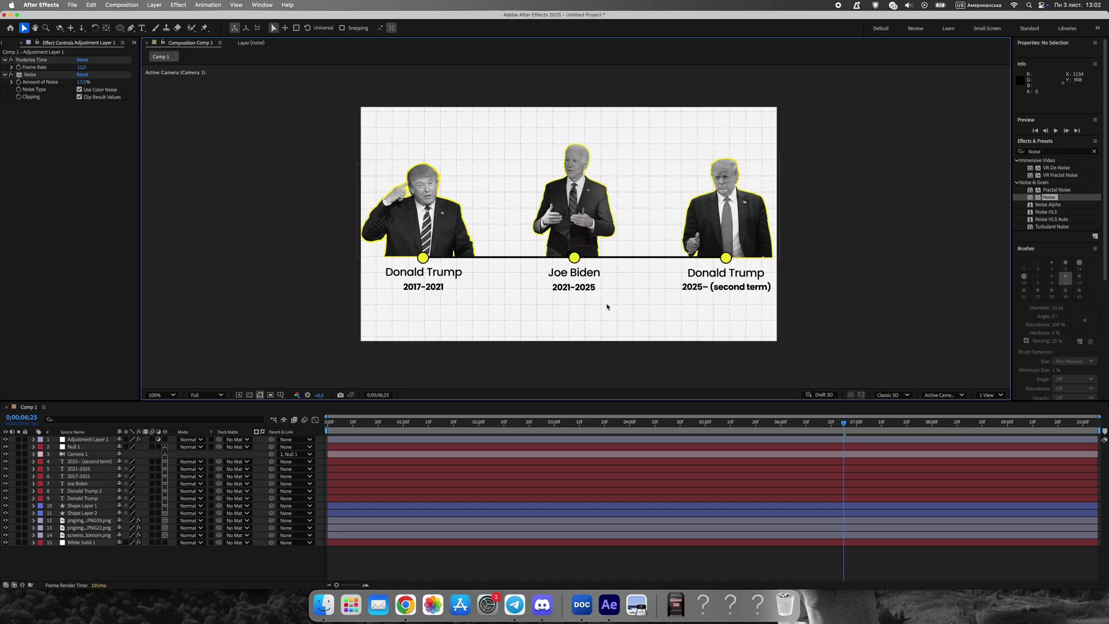
pyautogui.click(6, 60)
pyautogui.click(5, 67)
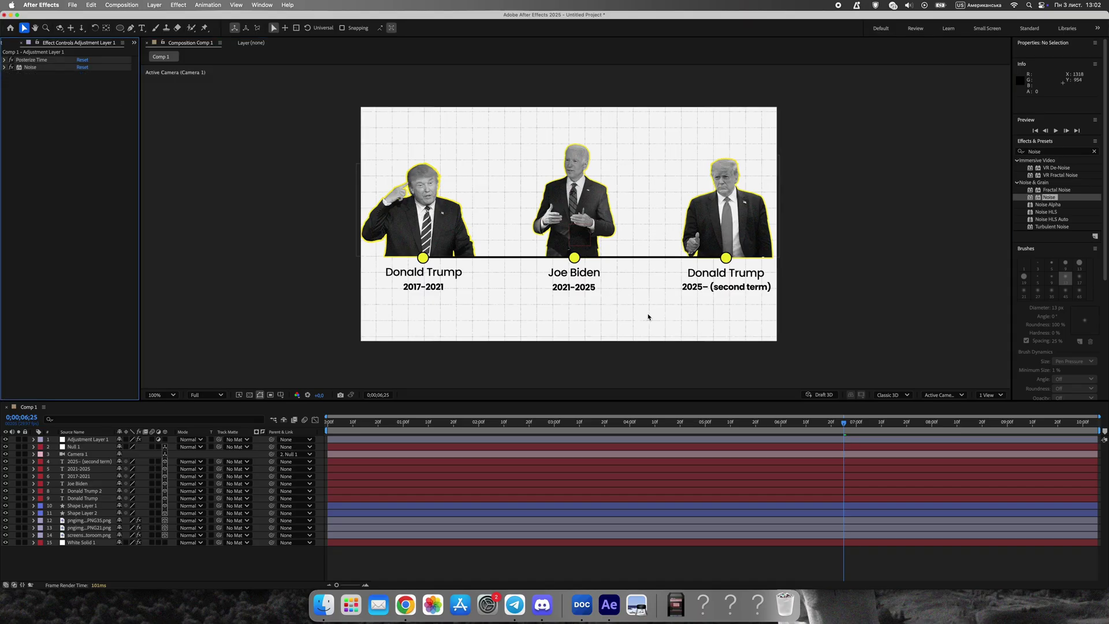
# - Create a second adjustment layer and place it directly beneath the first one
pyautogui.click(1096, 152)
pyautogui.click(629, 427)
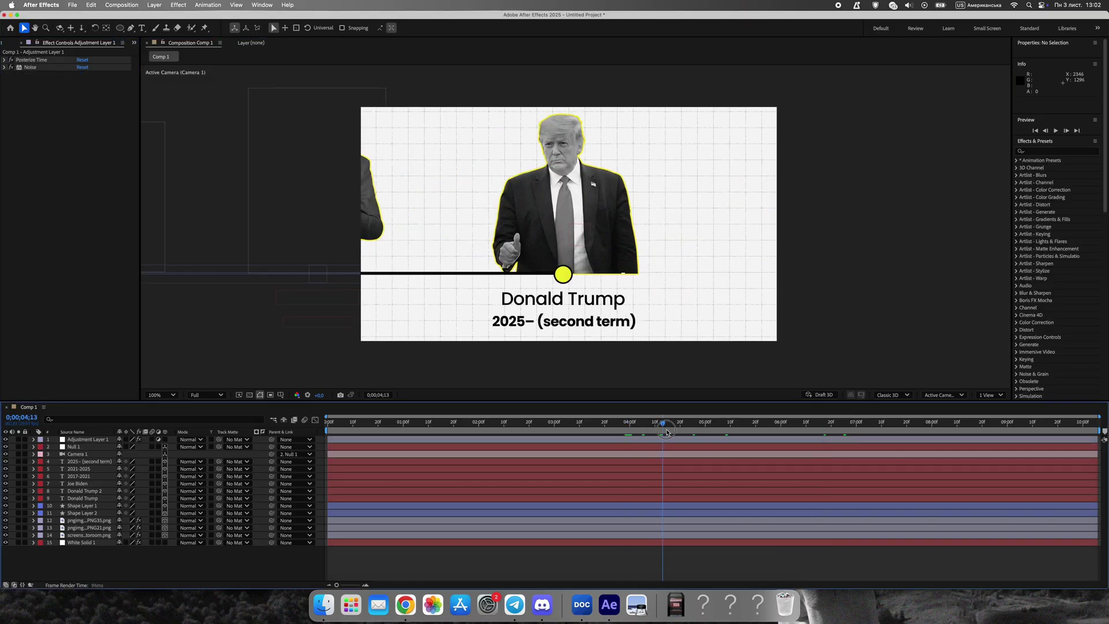
pyautogui.moveTo(666, 432); pyautogui.dragTo(742, 432)
pyautogui.moveTo(664, 432); pyautogui.dragTo(654, 432)
pyautogui.rightClick(179, 469)
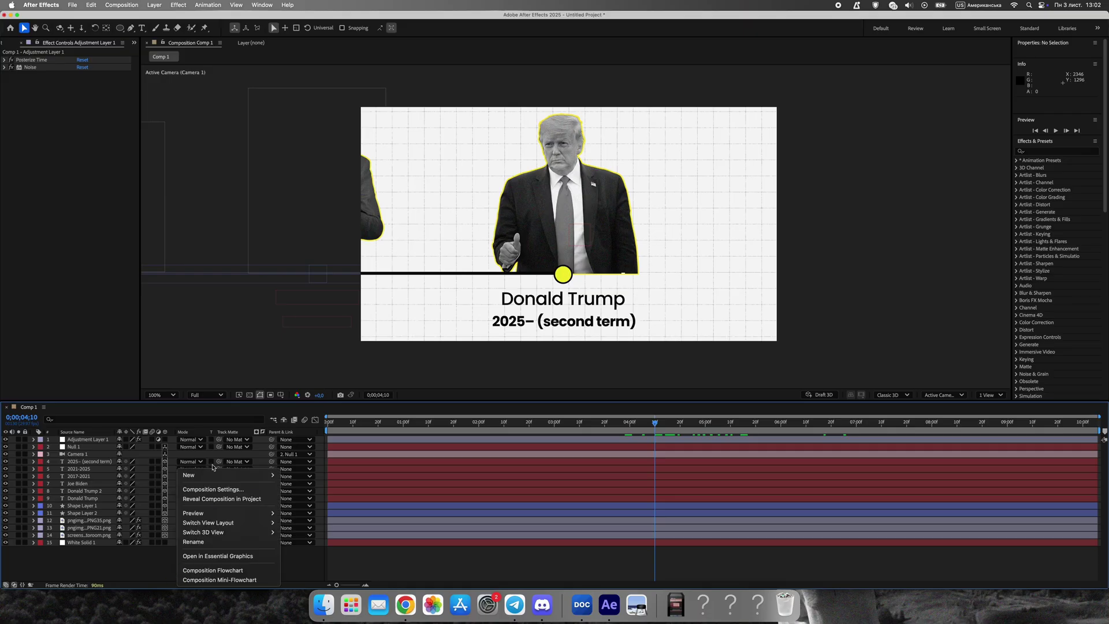
pyautogui.moveTo(191, 475)
pyautogui.click(307, 546)
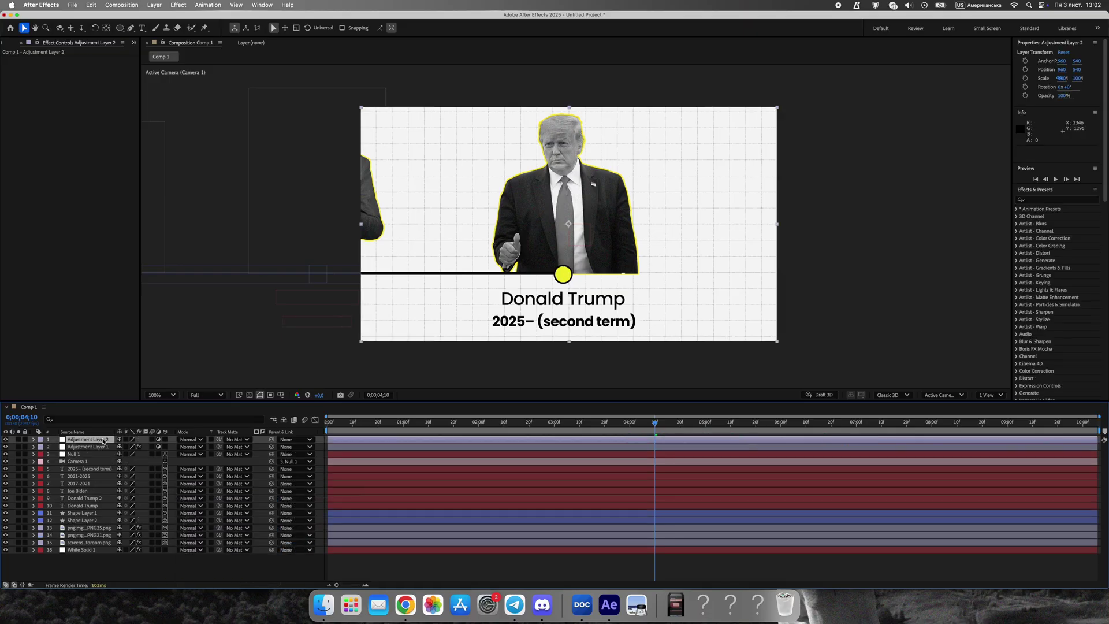
pyautogui.click(33, 447)
# - Apply Fast Box Blur with repeated edge pixels to the second adjustment layer and keyframe its blur radius at 0 at 0;00;04;07
pyautogui.click(639, 432)
pyautogui.moveTo(639, 432); pyautogui.dragTo(646, 432)
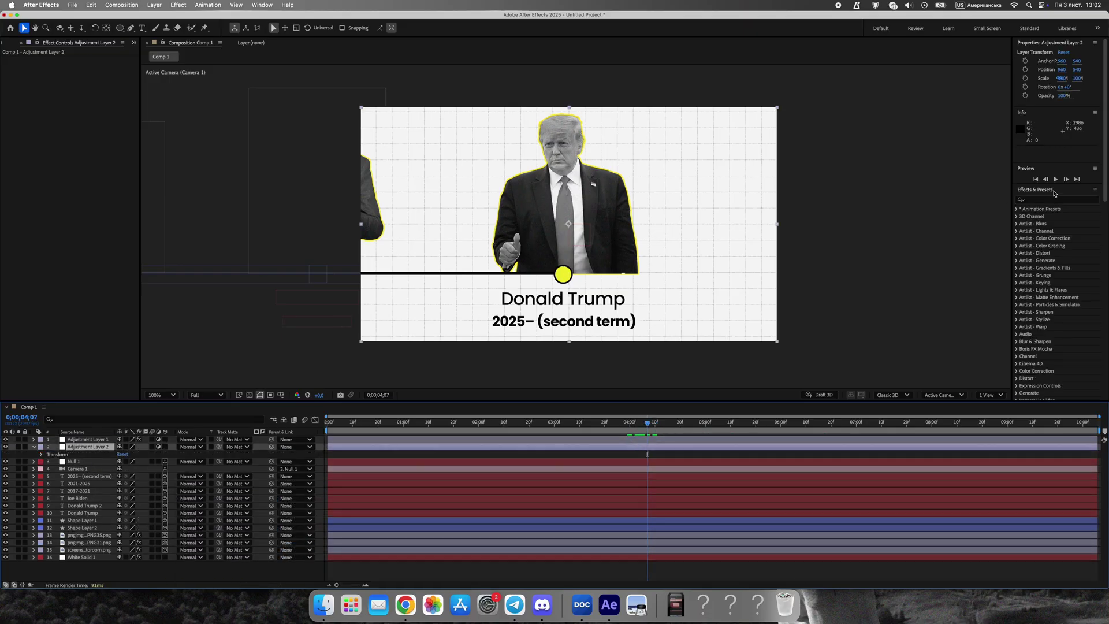
pyautogui.click(1046, 200)
pyautogui.write('blur')
pyautogui.scroll(-5, 1051, 346)
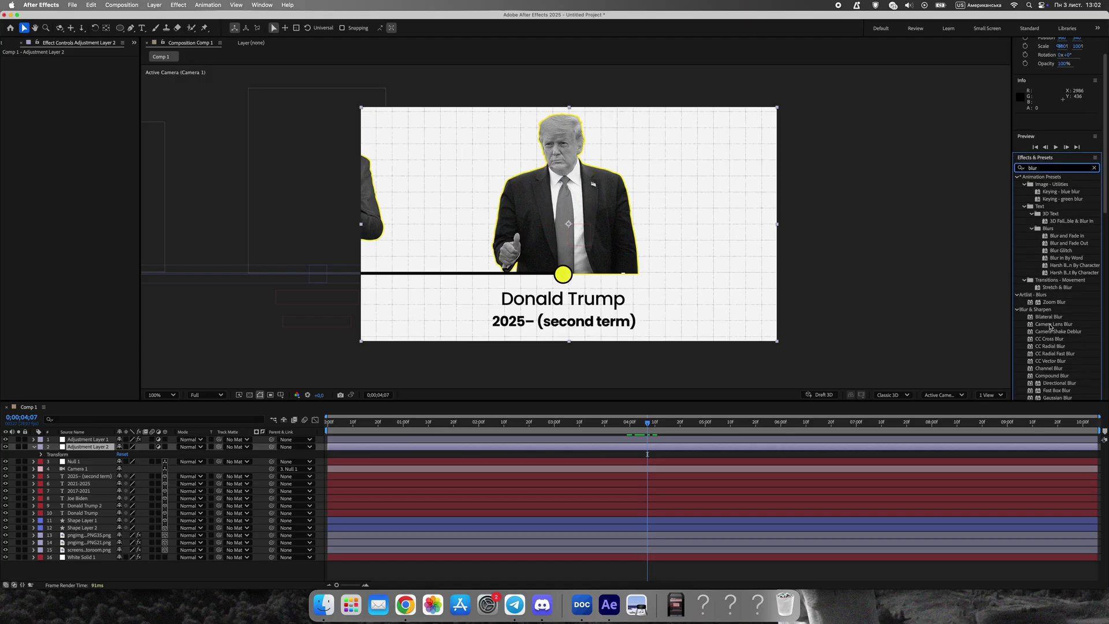
pyautogui.moveTo(1056, 231); pyautogui.dragTo(675, 431)
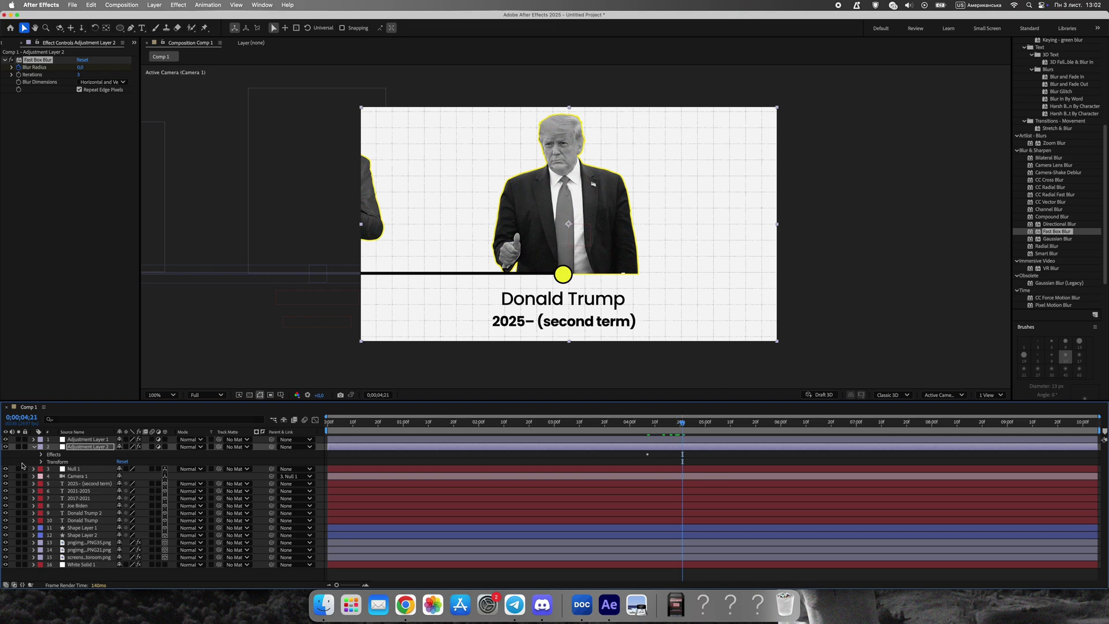
# - Move the first blur radius keyframe to 0;00;04;10 and keyframe a blur radius of 4 at 0;00;04;21
pyautogui.click(41, 454)
pyautogui.click(49, 462)
pyautogui.moveTo(655, 475); pyautogui.dragTo(658, 473)
pyautogui.moveTo(682, 424)
pyautogui.mouseDown()
pyautogui.moveTo(696, 424)
pyautogui.moveTo(682, 424)
pyautogui.mouseUp()
pyautogui.click(80, 67)
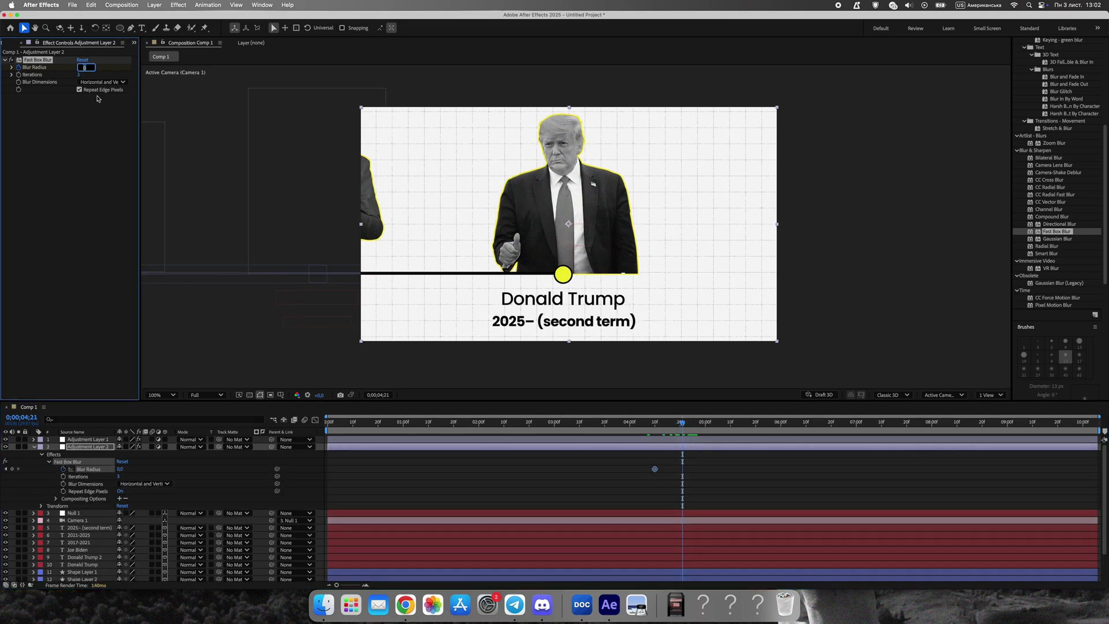
pyautogui.write('4')
pyautogui.press('Return')
# - Keyframe the blur radius to 6 at 0;00;04;29 and to 0 at 0;00;05;17
pyautogui.click(703, 431)
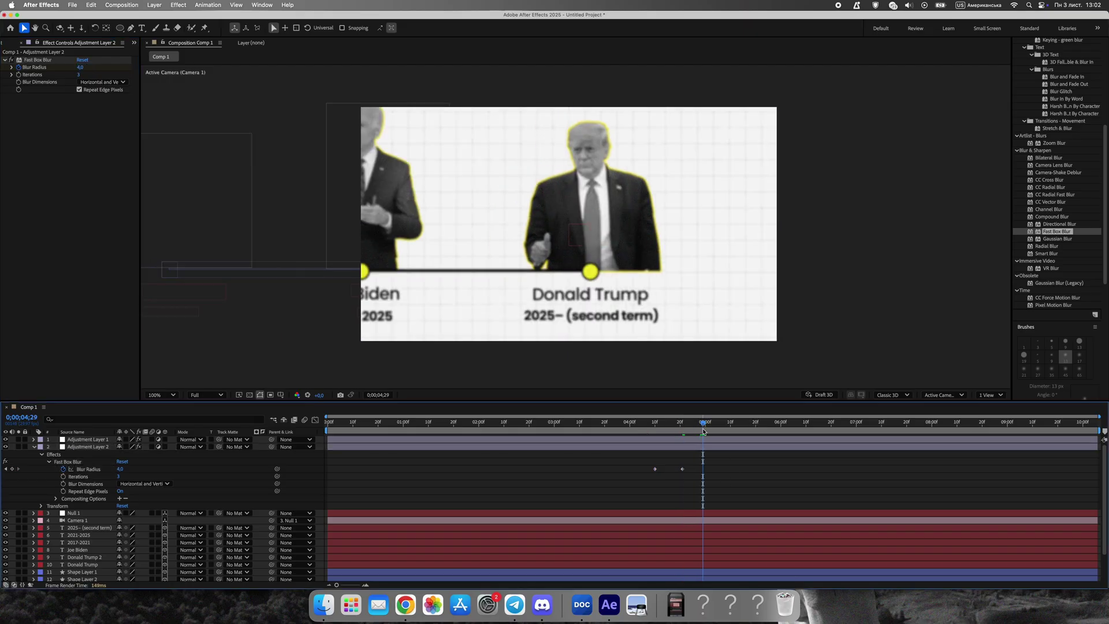
pyautogui.click(80, 68)
pyautogui.write('6')
pyautogui.moveTo(733, 433); pyautogui.dragTo(748, 431)
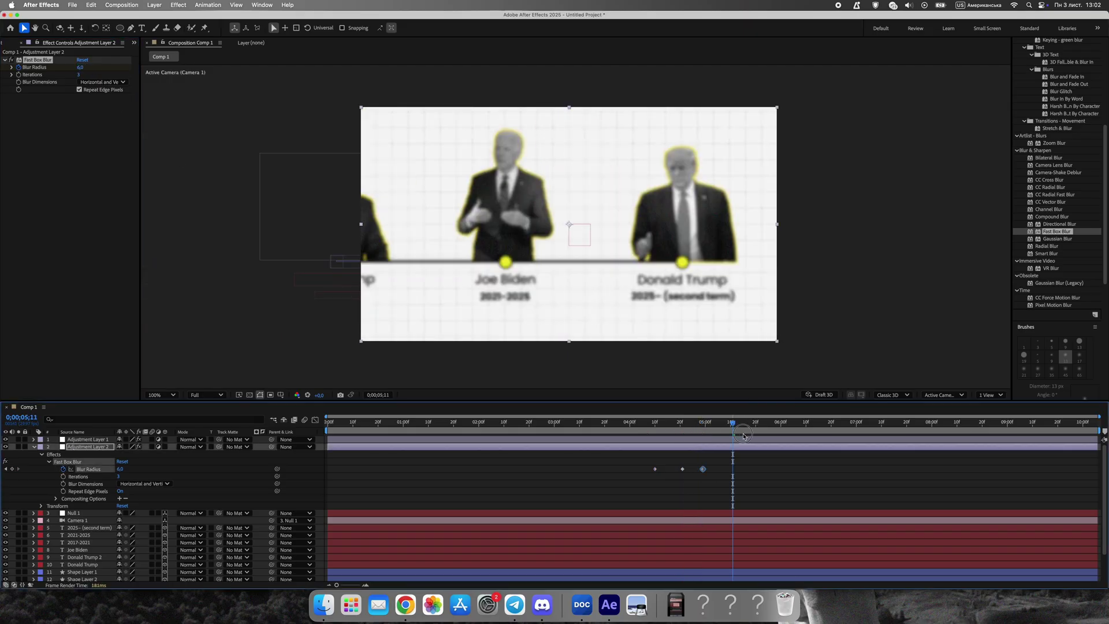
pyautogui.click(80, 68)
pyautogui.write('0')
pyautogui.click(820, 482)
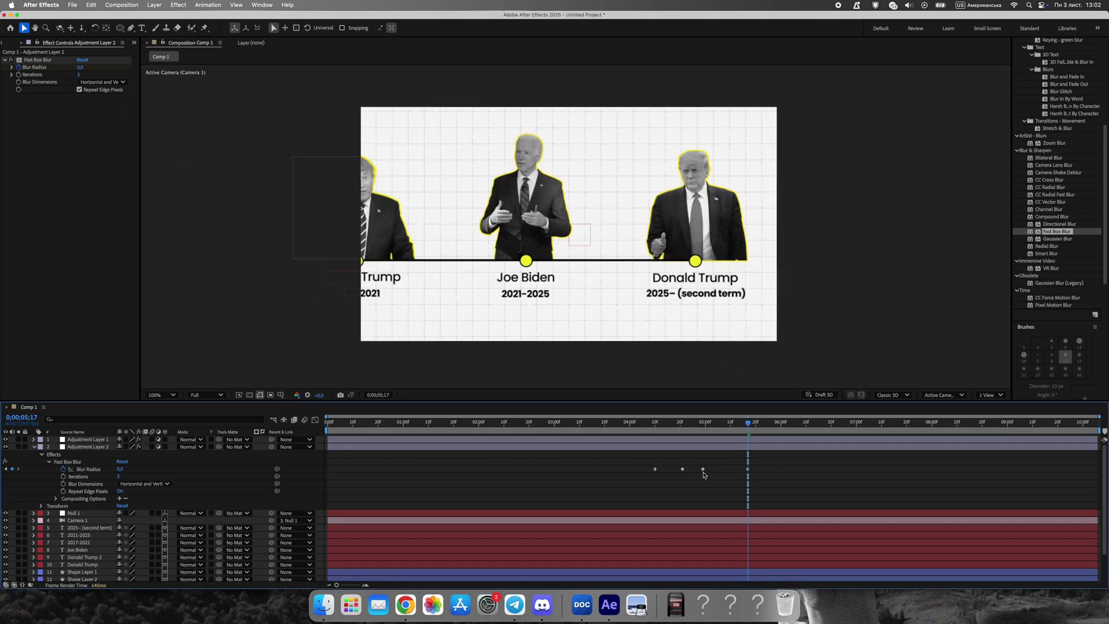
# - Spread the last three blur radius keyframes to about 0;00;04;26, 0;00;05;11 and 0;00;05;27, and preview the blurred pull-out
pyautogui.moveTo(682, 469); pyautogui.dragTo(687, 468)
pyautogui.moveTo(703, 469)
pyautogui.mouseDown()
pyautogui.moveTo(774, 470)
pyautogui.moveTo(695, 471)
pyautogui.mouseUp()
pyautogui.moveTo(729, 471); pyautogui.dragTo(732, 471)
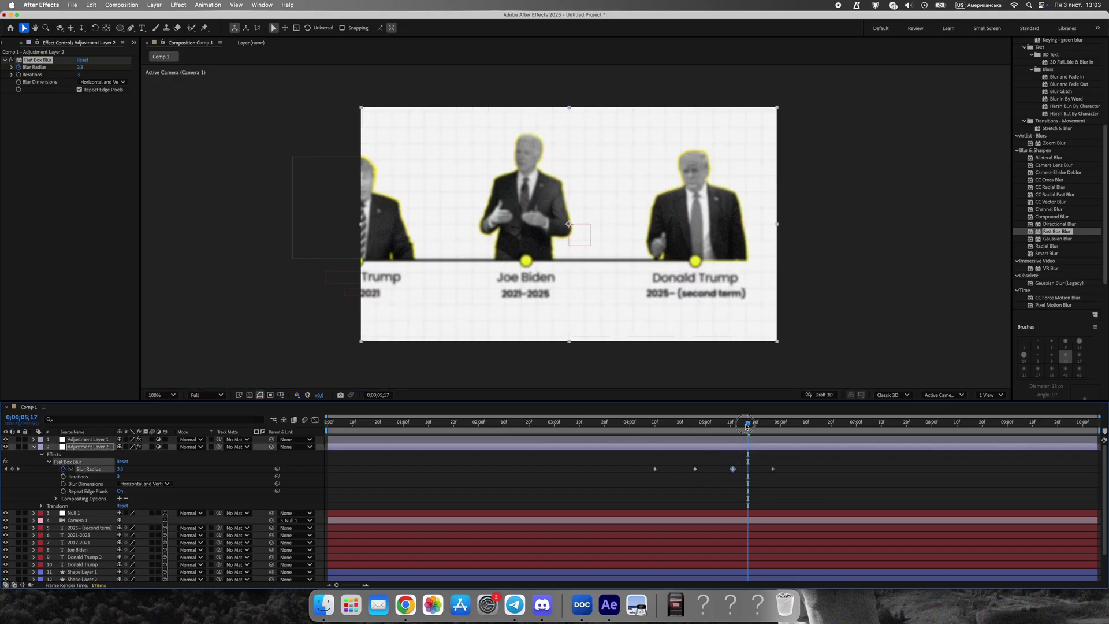
pyautogui.moveTo(746, 424); pyautogui.dragTo(645, 424)
pyautogui.press('space')
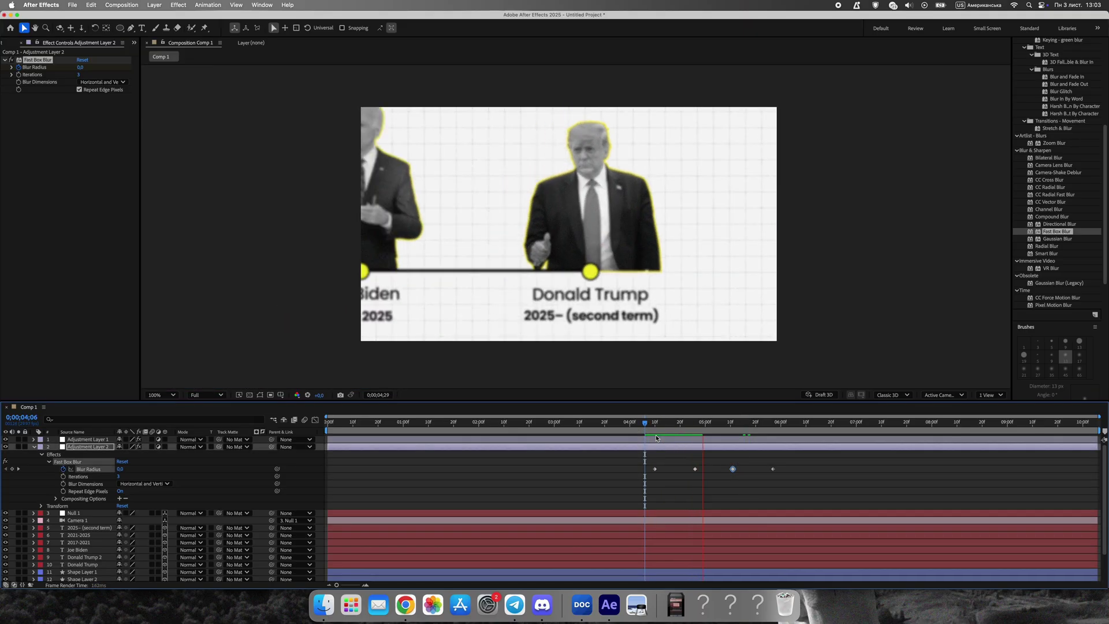